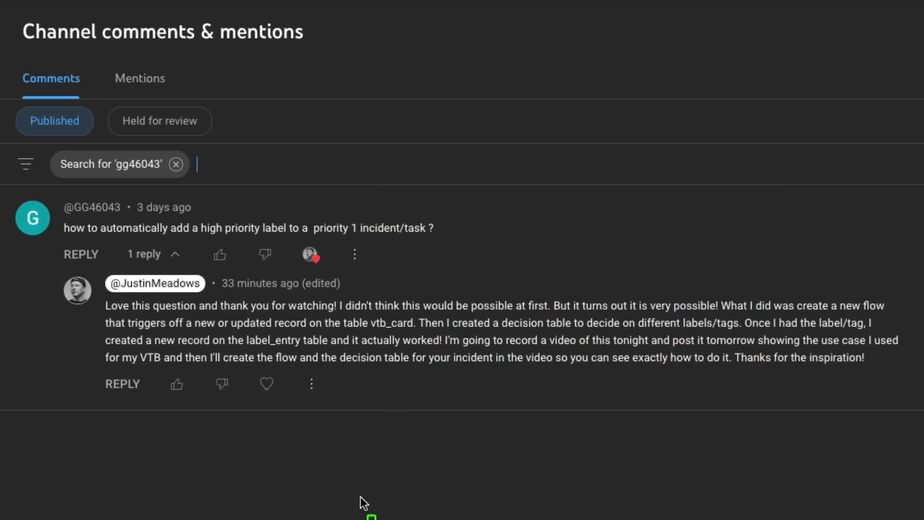
pyautogui.moveTo(10, 185)
pyautogui.mouseDown()
pyautogui.moveTo(29, 211)
pyautogui.moveTo(483, 254)
pyautogui.mouseUp()
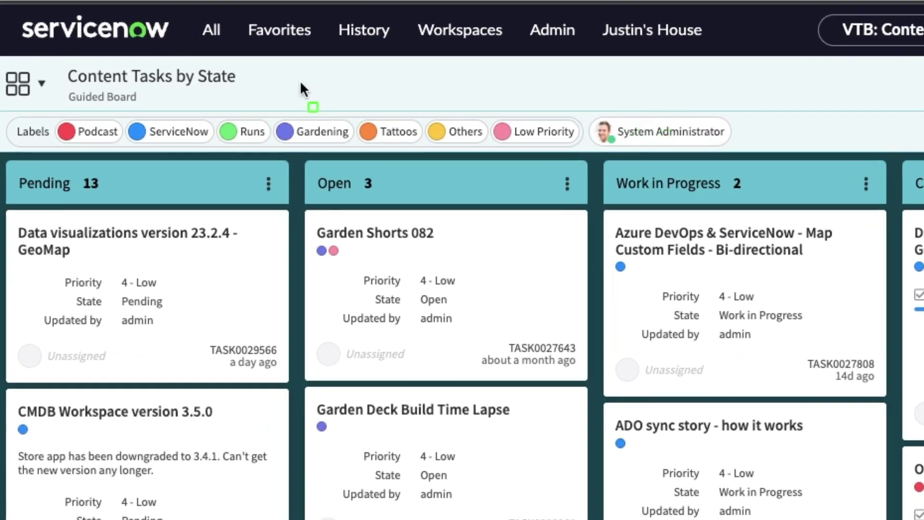
pyautogui.moveTo(40, 105); pyautogui.dragTo(585, 149)
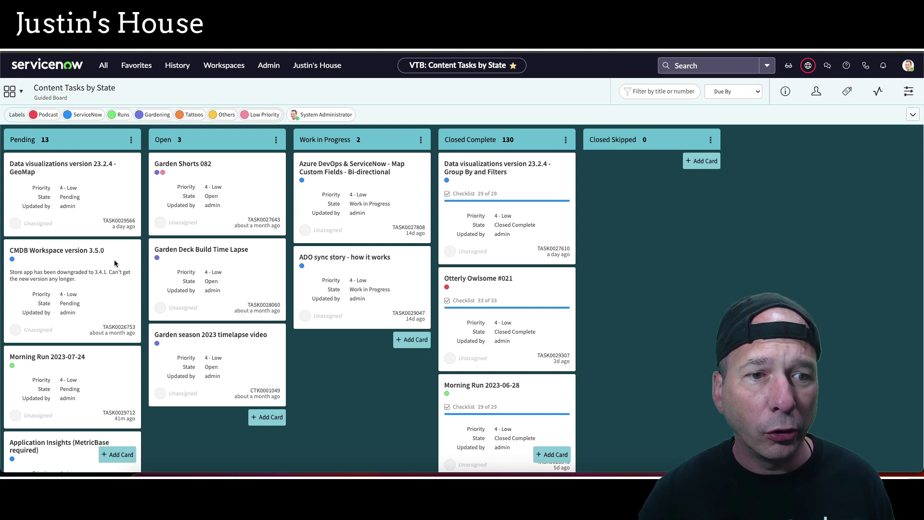
# - Add a card to the Content Tasks by State board with the short description "Otterly Owlsome Podcast Test" and submit it
pyautogui.click(120, 456)
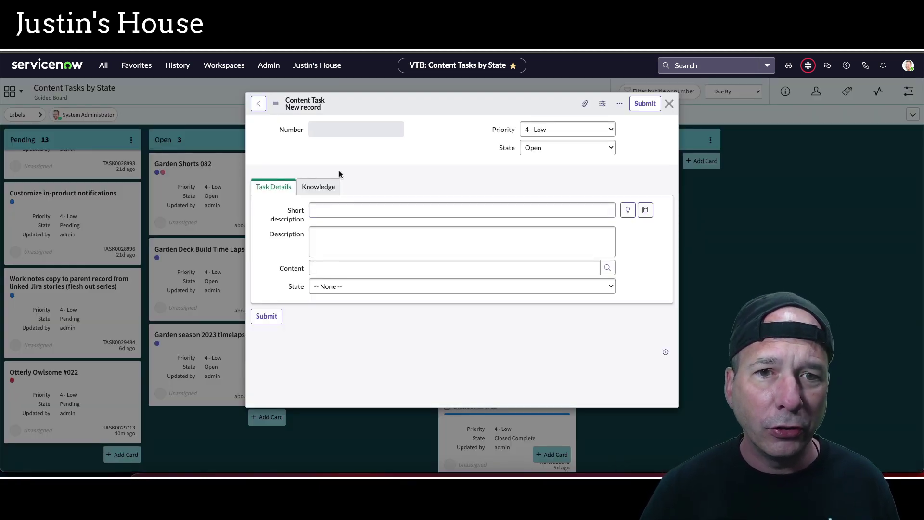
pyautogui.click(337, 209)
pyautogui.write('Ot')
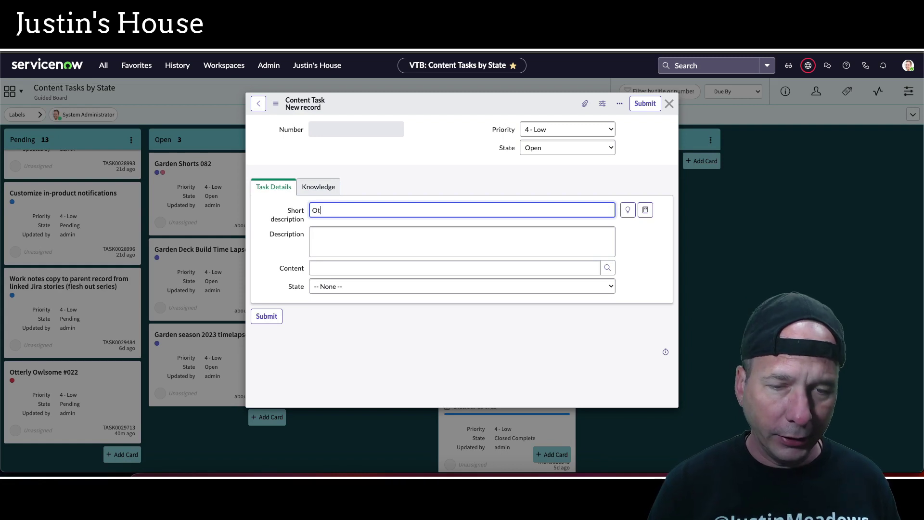
pyautogui.write('terly Owlsome Podcast Test')
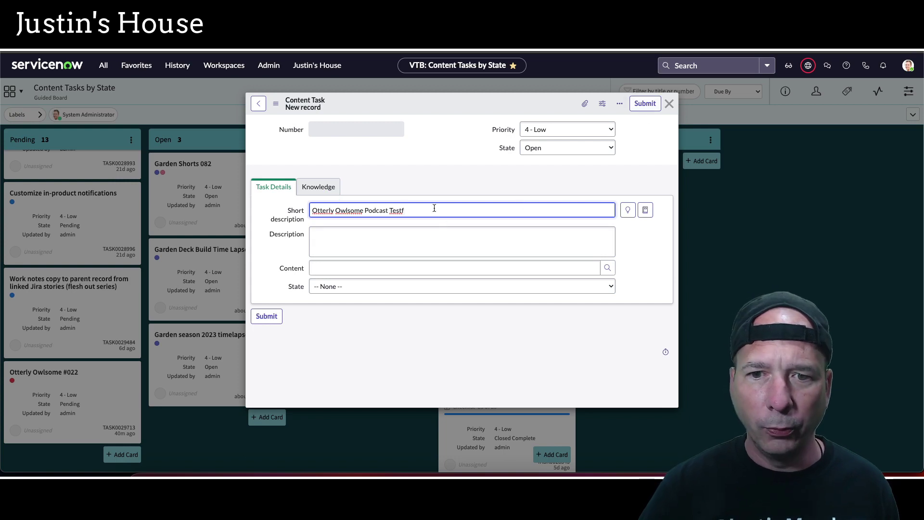
pyautogui.click(645, 103)
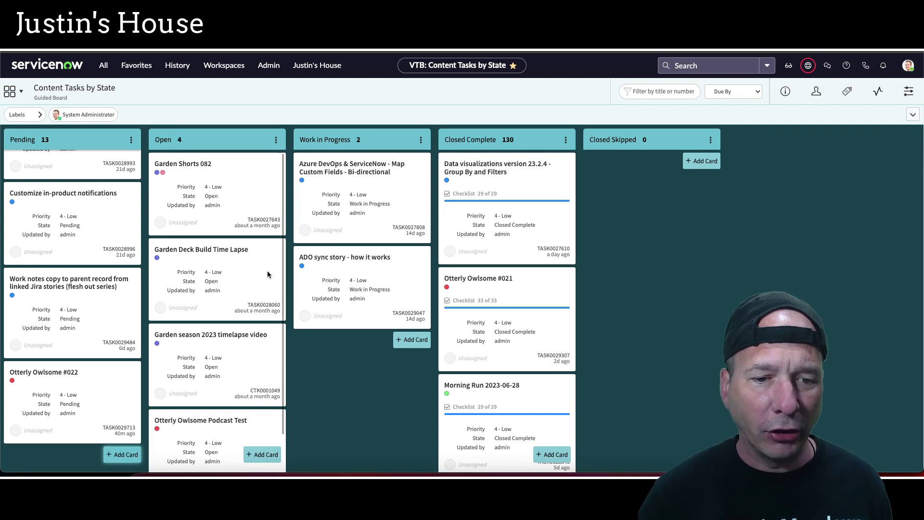
pyautogui.scroll(-2, 262, 264)
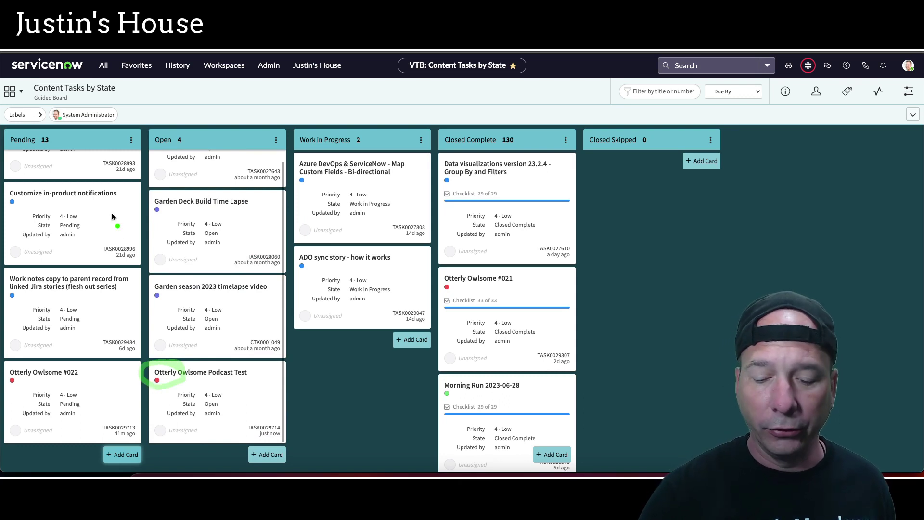
# - Filter the task board by the Podcast label to view its cards, and clear the filter again
pyautogui.click(42, 114)
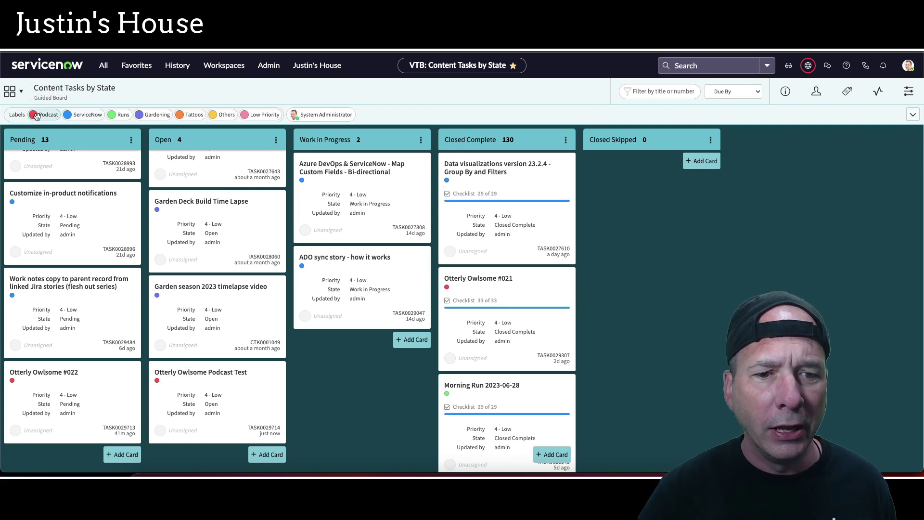
pyautogui.click(36, 116)
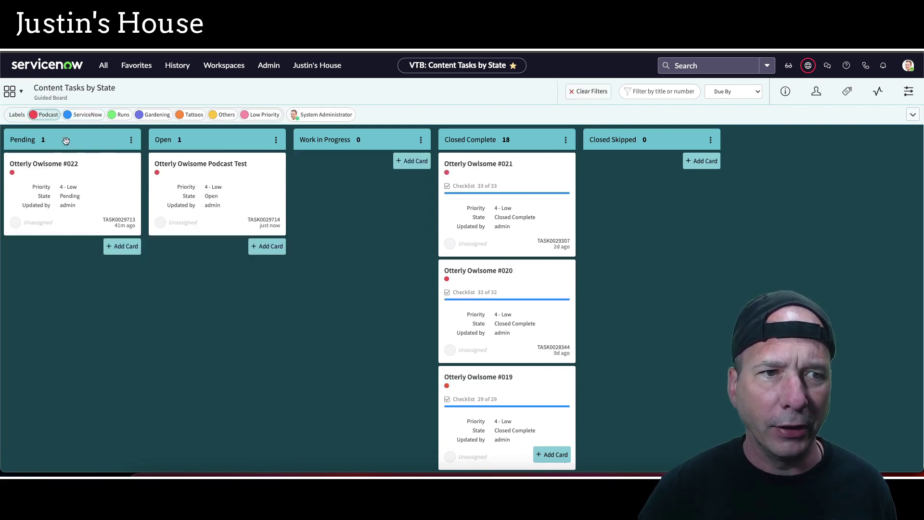
pyautogui.click(39, 116)
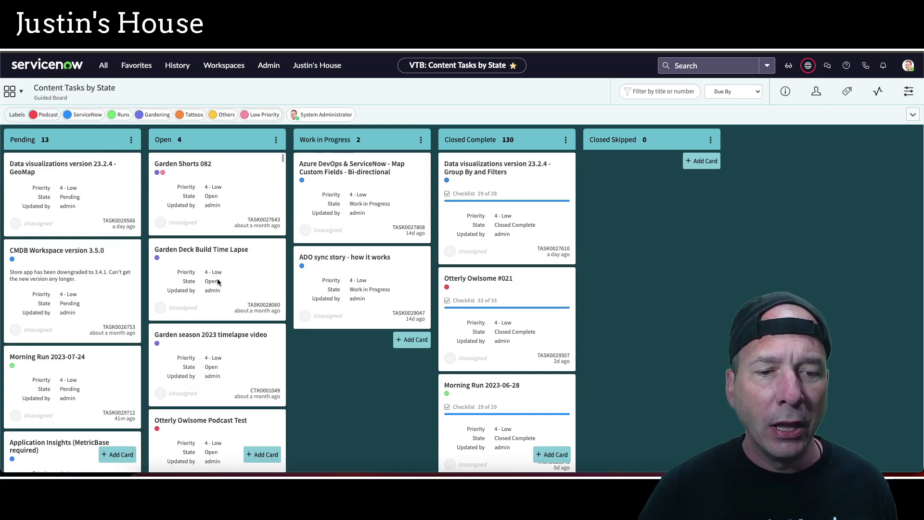
# - Add another card from the Open lane with the short description "Owlsome Podcast Test" and submit it
pyautogui.click(262, 454)
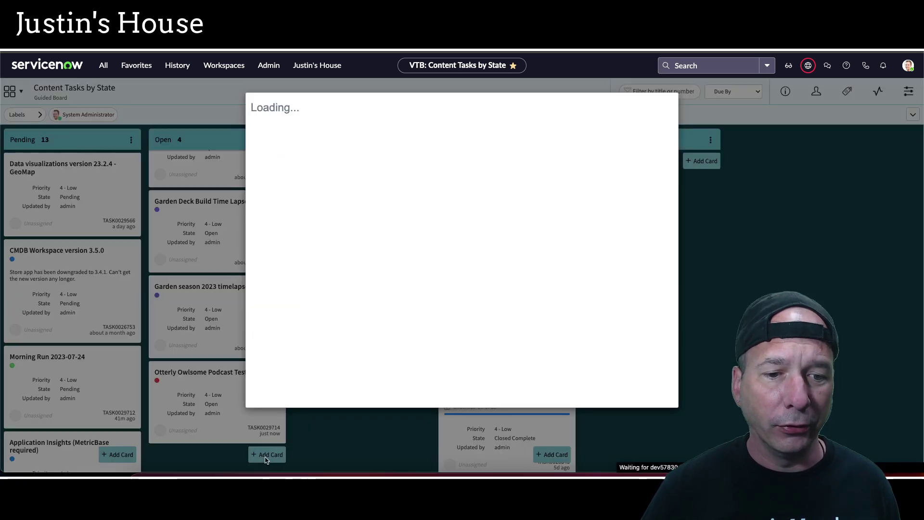
pyautogui.click(349, 210)
pyautogui.write('Owlsome Podc')
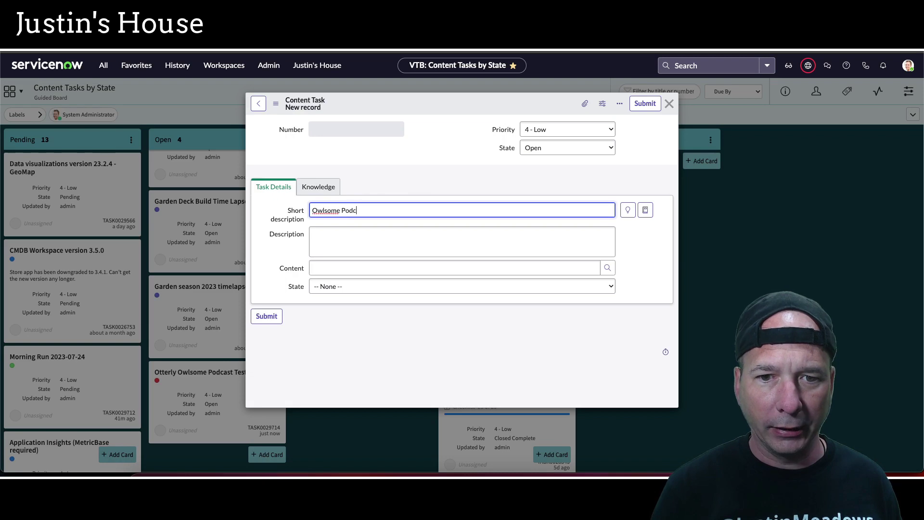
pyautogui.write('ast Test')
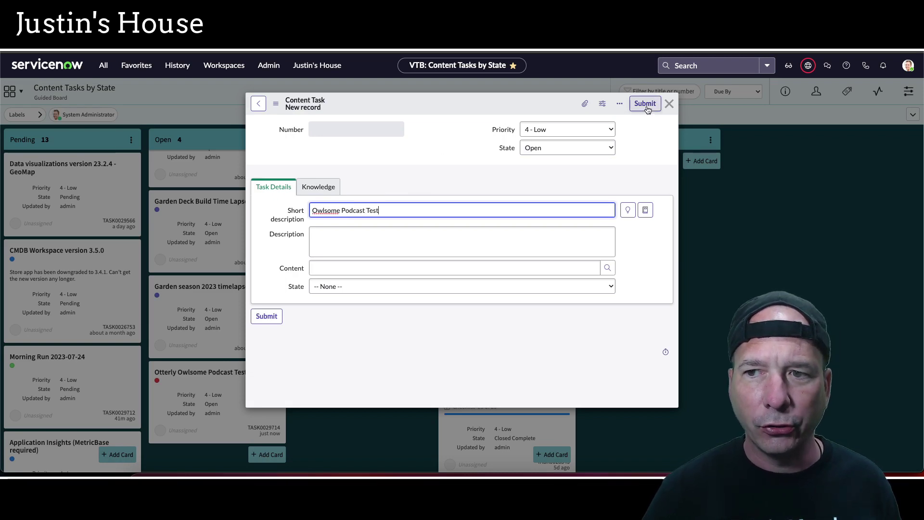
pyautogui.click(645, 103)
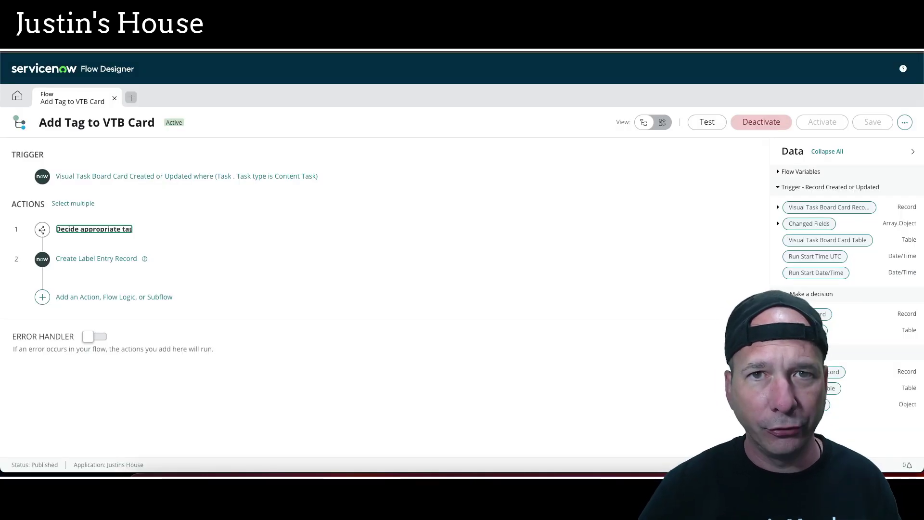
# - Review the trigger's table, condition and run settings in the Add Tag to VTB Card flow, and close it without changes
pyautogui.click(376, 175)
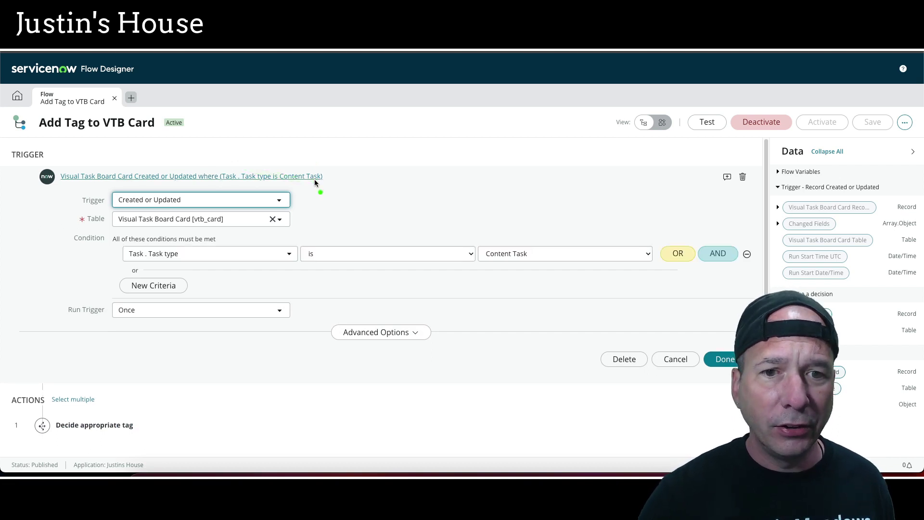
pyautogui.moveTo(212, 165)
pyautogui.mouseDown()
pyautogui.moveTo(276, 183)
pyautogui.moveTo(334, 185)
pyautogui.mouseUp()
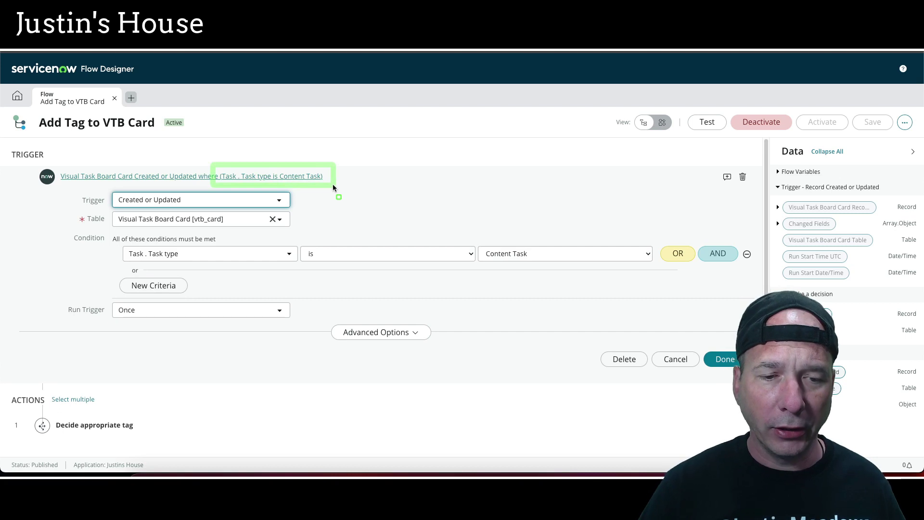
pyautogui.moveTo(108, 240); pyautogui.dragTo(293, 268)
pyautogui.moveTo(473, 233); pyautogui.dragTo(551, 268)
pyautogui.press('Escape')
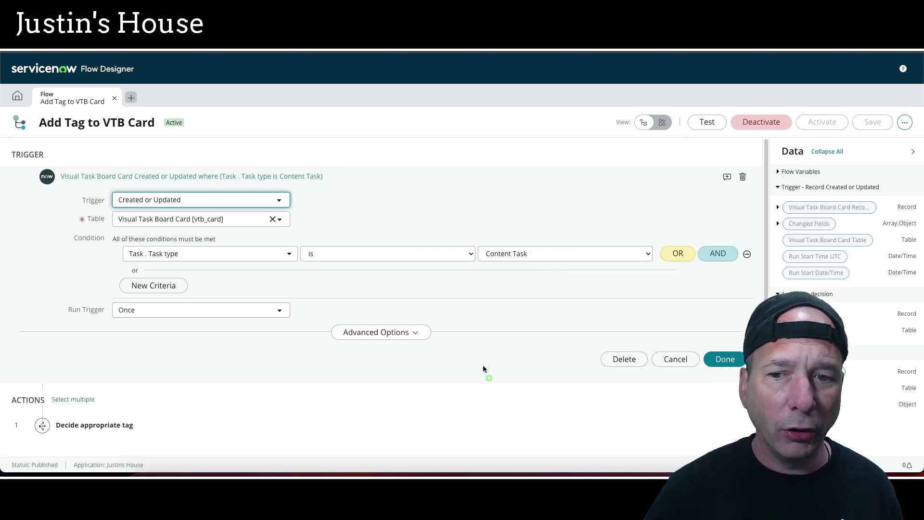
pyautogui.moveTo(97, 295); pyautogui.dragTo(239, 322)
pyautogui.press('Escape')
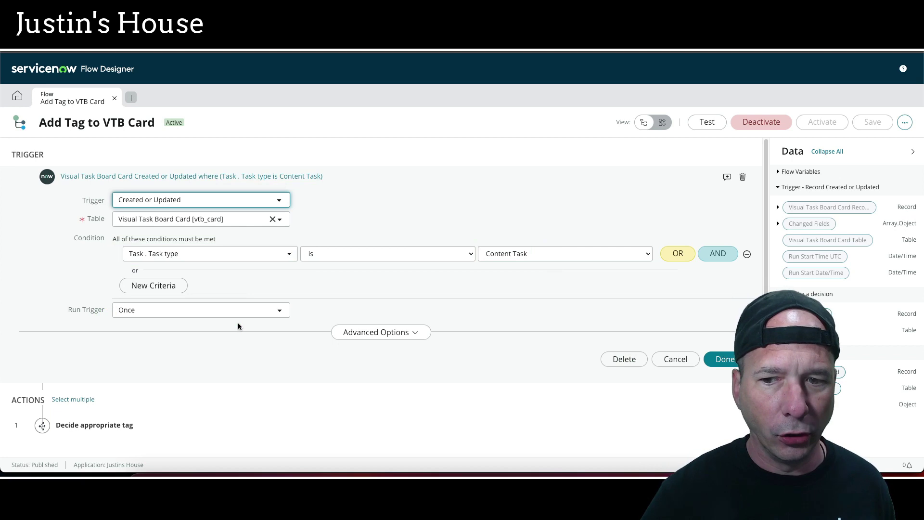
pyautogui.click(676, 359)
# - Examine the Decide appropriate tag action's inputs and its decision table's short description conditions and label results
pyautogui.click(167, 231)
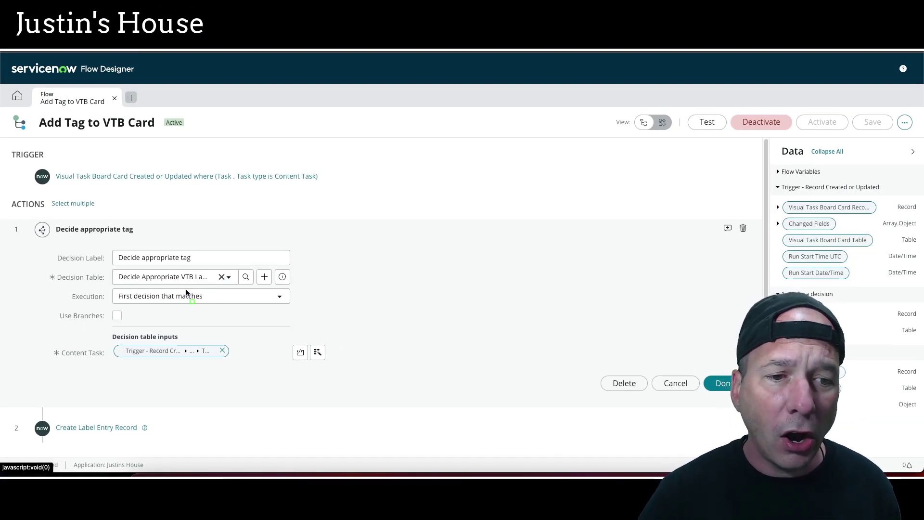
pyautogui.moveTo(32, 339); pyautogui.dragTo(242, 370)
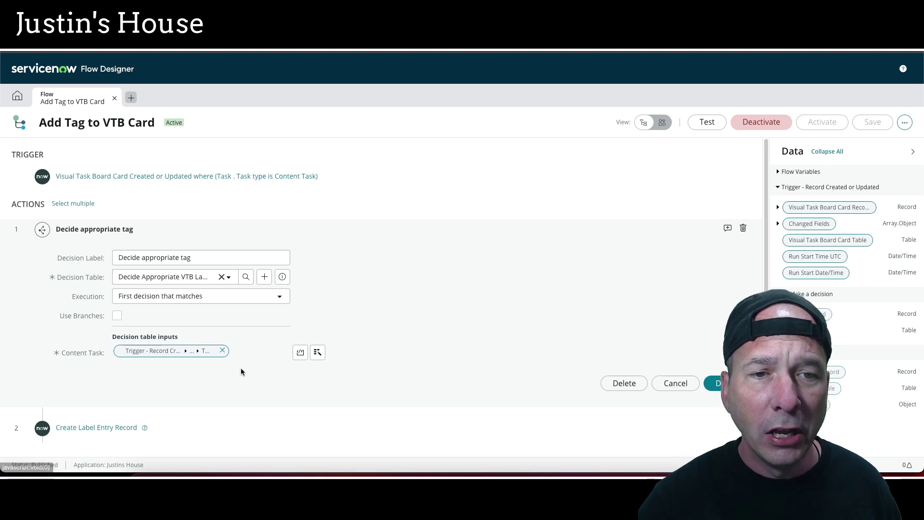
pyautogui.hotkey('ctrl', 'Tab')
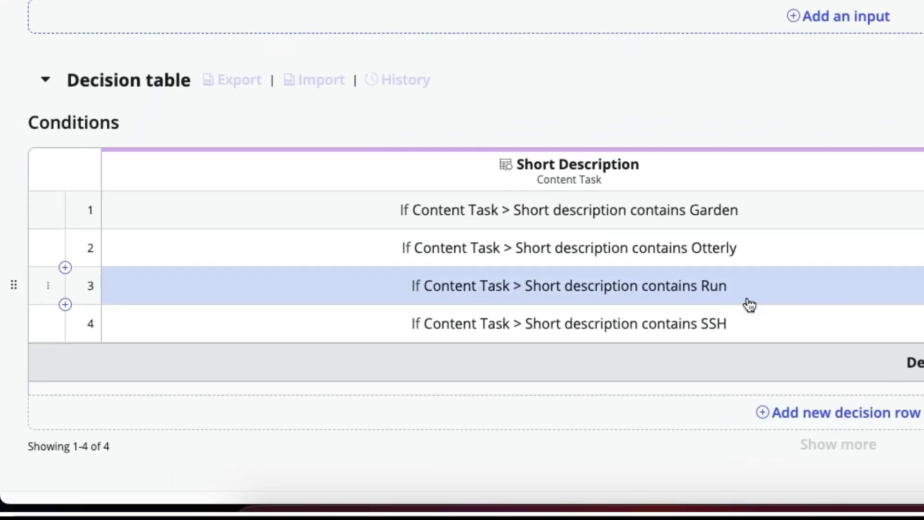
pyautogui.moveTo(666, 166); pyautogui.dragTo(760, 359)
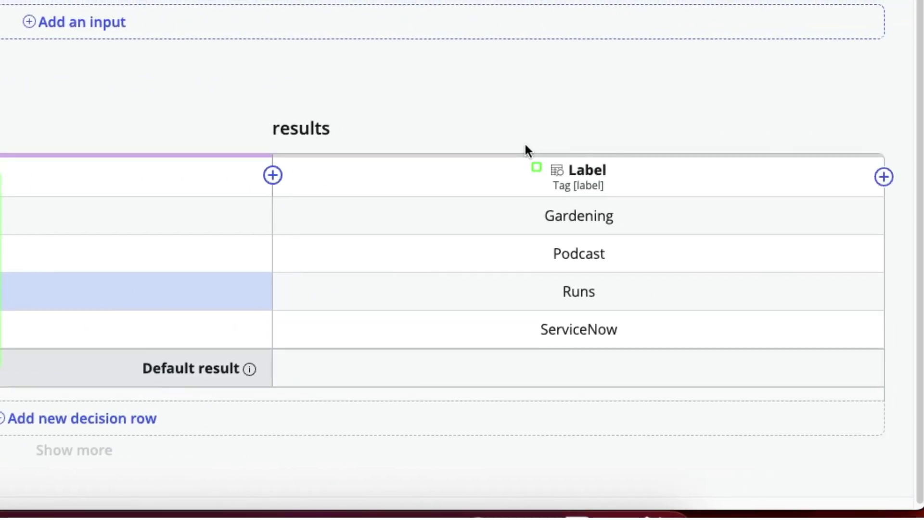
pyautogui.moveTo(525, 144); pyautogui.dragTo(660, 359)
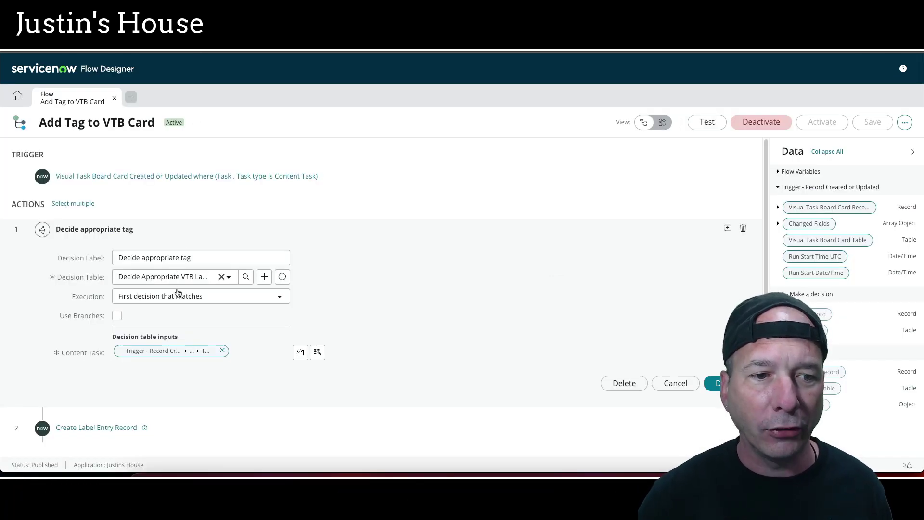
pyautogui.scroll(-2, 207, 279)
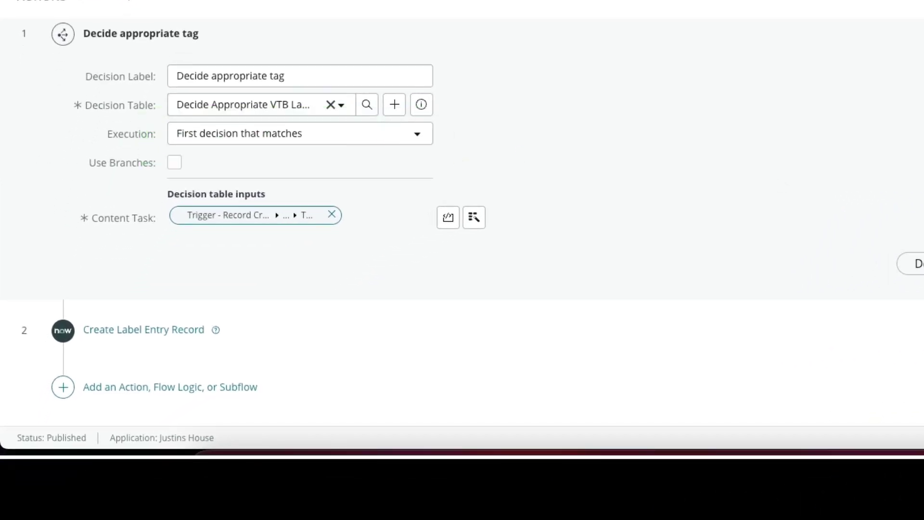
pyautogui.click(141, 33)
# - Review the field values of the Create Label Entry Record action, and close it without changes
pyautogui.click(378, 140)
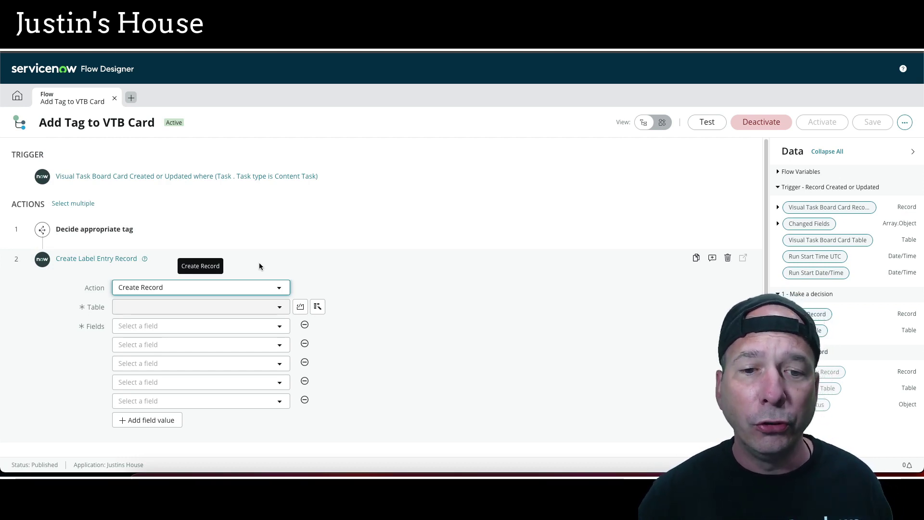
pyautogui.scroll(-1, 345, 249)
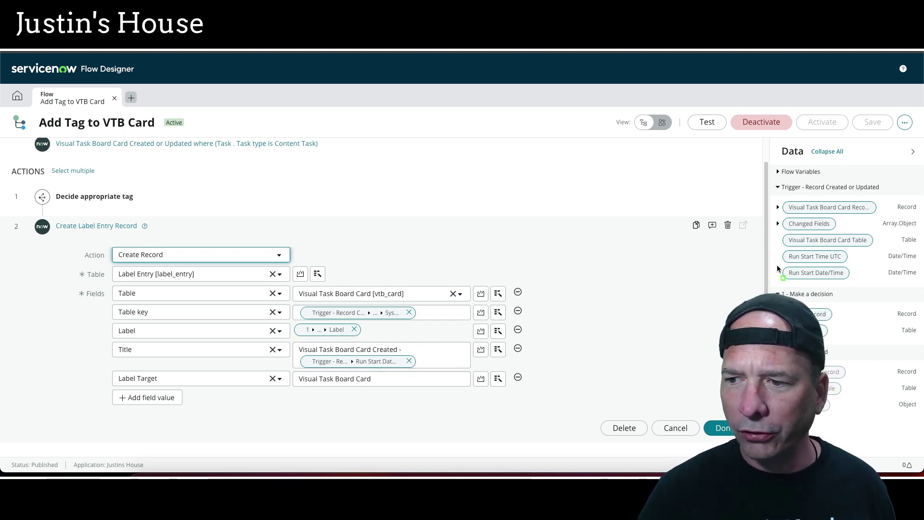
pyautogui.moveTo(779, 261)
pyautogui.mouseDown()
pyautogui.moveTo(867, 280)
pyautogui.moveTo(856, 283)
pyautogui.mouseUp()
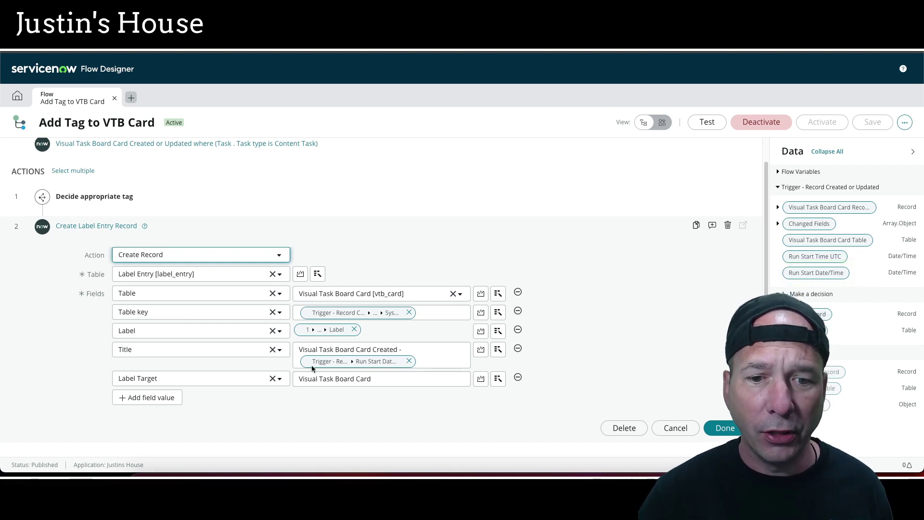
pyautogui.click(348, 376)
pyautogui.moveTo(381, 379); pyautogui.dragTo(308, 379)
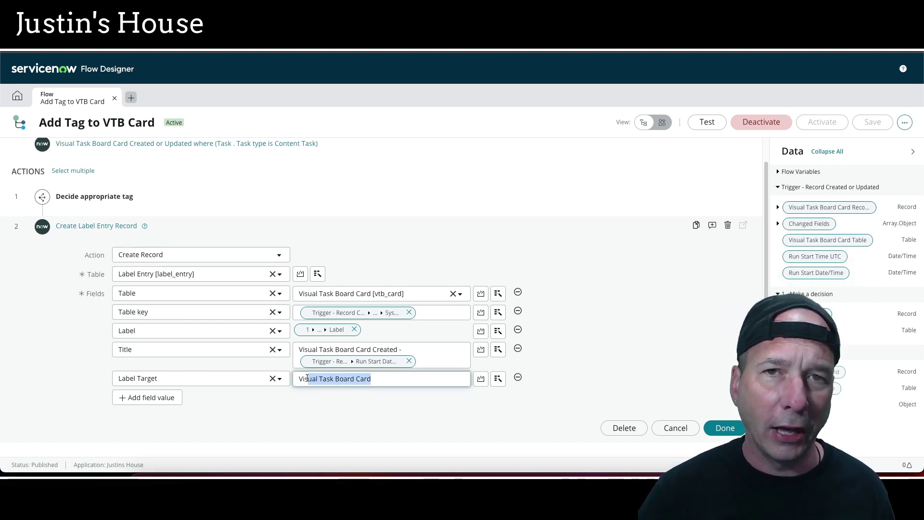
pyautogui.click(676, 427)
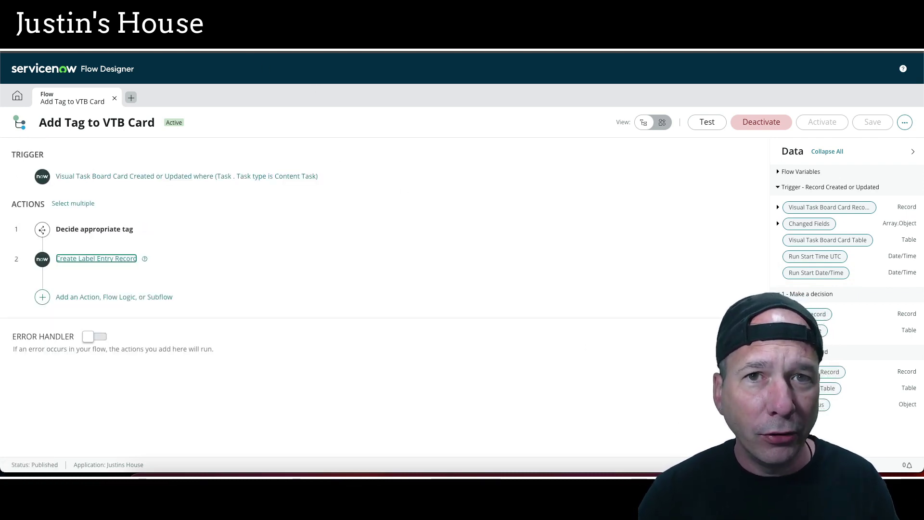
# - Create a new flow named "Auto Tag Incident" in the Justins House application
pyautogui.click(130, 97)
pyautogui.click(156, 111)
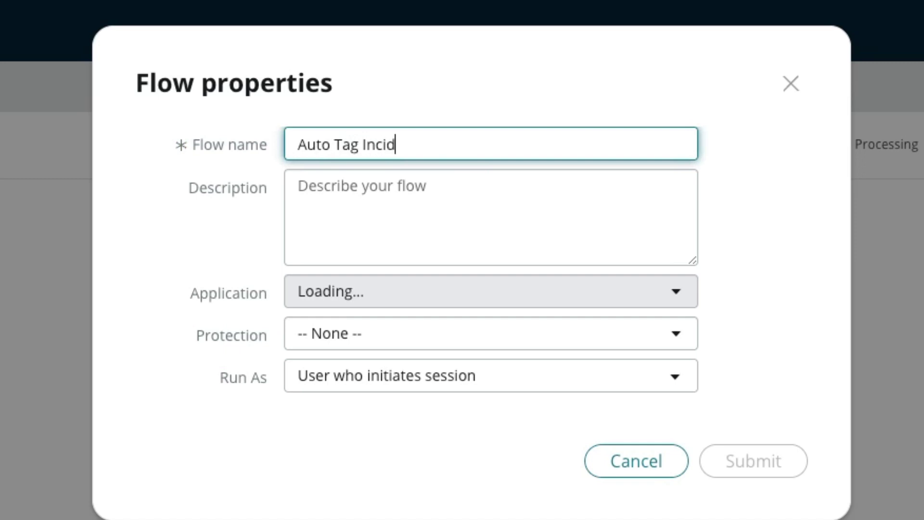
pyautogui.click(298, 186)
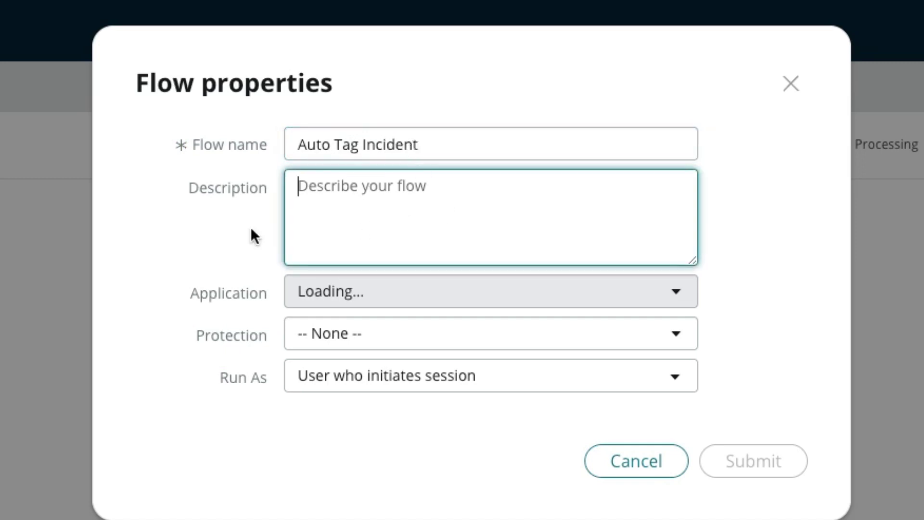
pyautogui.moveTo(150, 233)
pyautogui.mouseDown()
pyautogui.moveTo(204, 266)
pyautogui.moveTo(394, 323)
pyautogui.mouseUp()
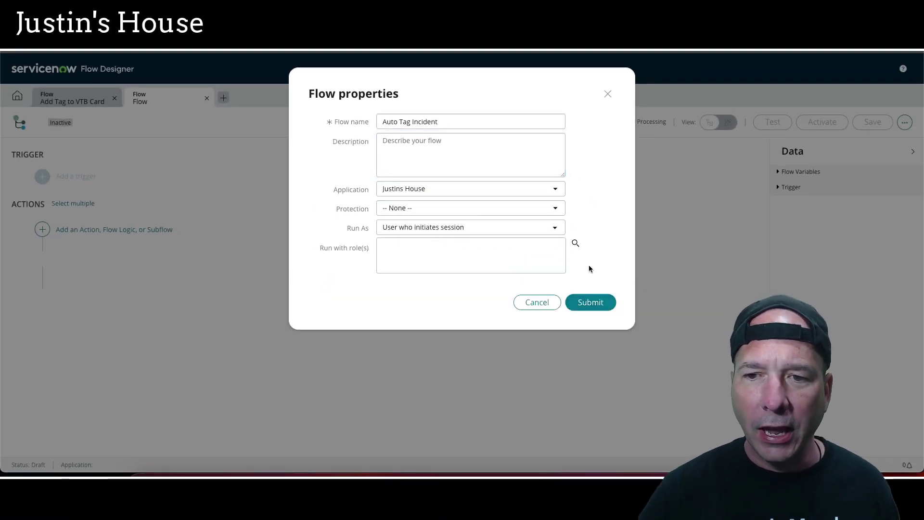
pyautogui.click(595, 302)
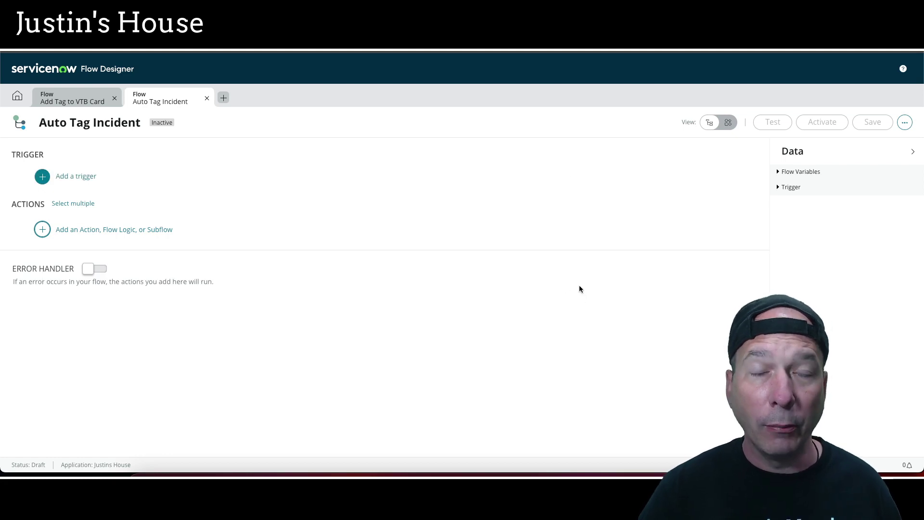
# - Add a Created or Updated record trigger on the Visual Task Board Card [vtb_card] table
pyautogui.click(72, 181)
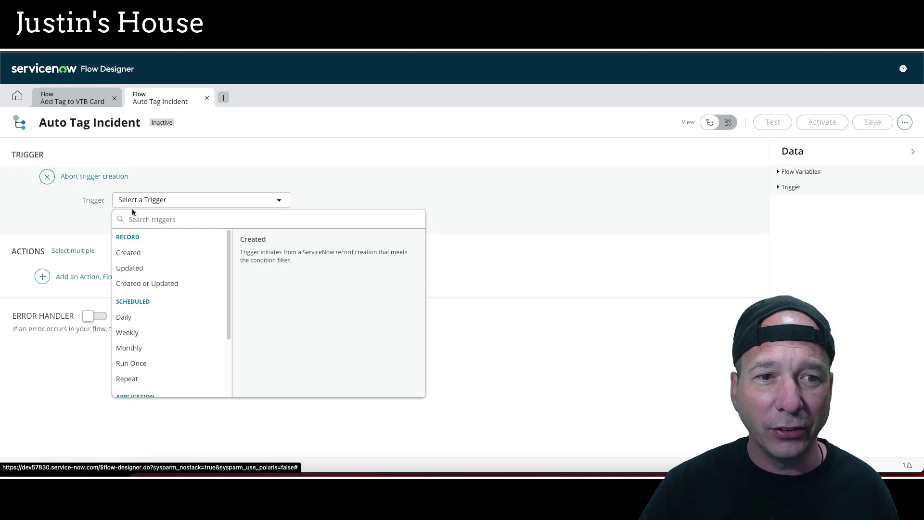
pyautogui.click(156, 282)
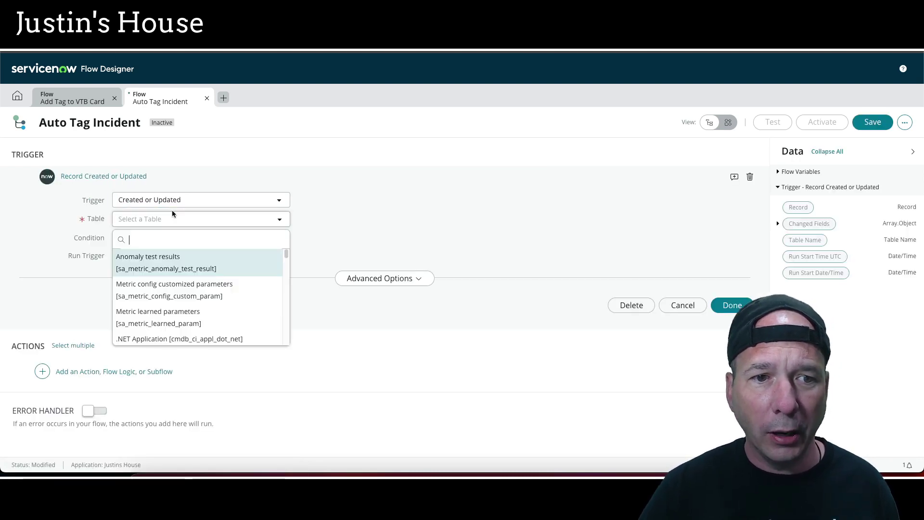
pyautogui.write('vtb')
pyautogui.press('Escape')
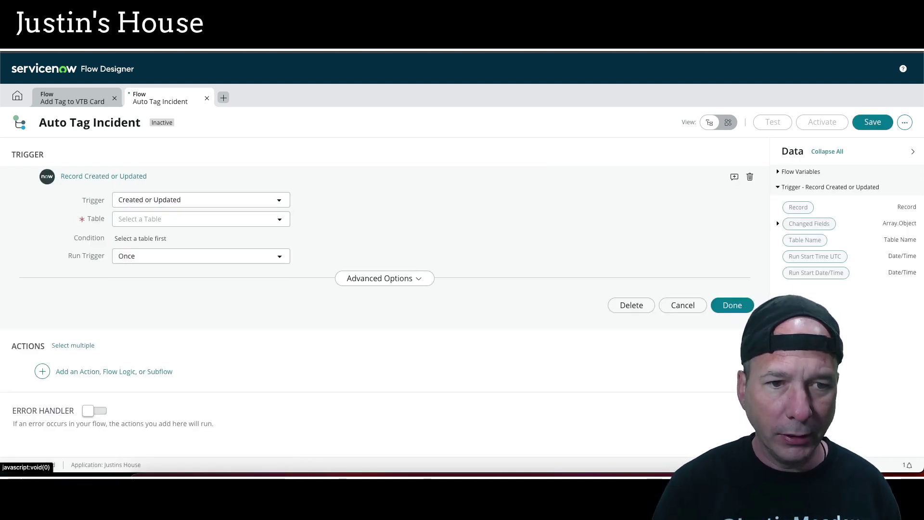
pyautogui.click(135, 217)
pyautogui.write('vt')
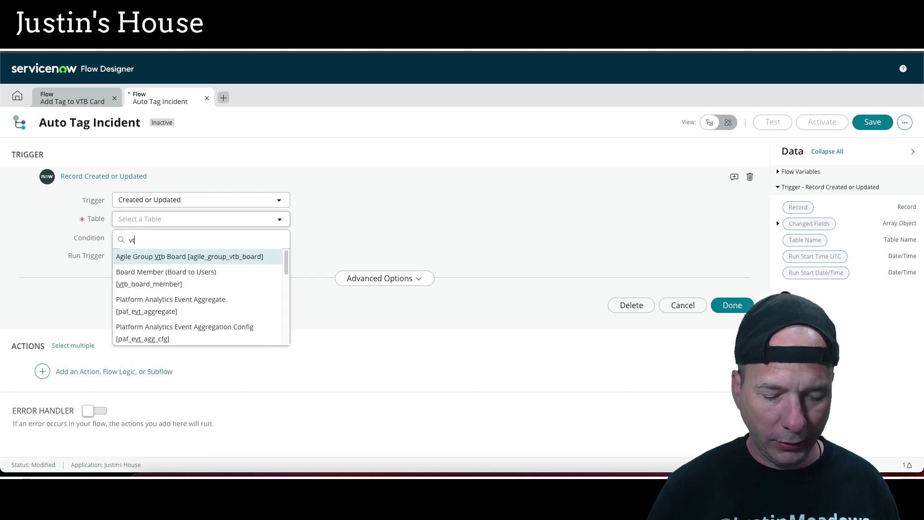
pyautogui.write('b_card')
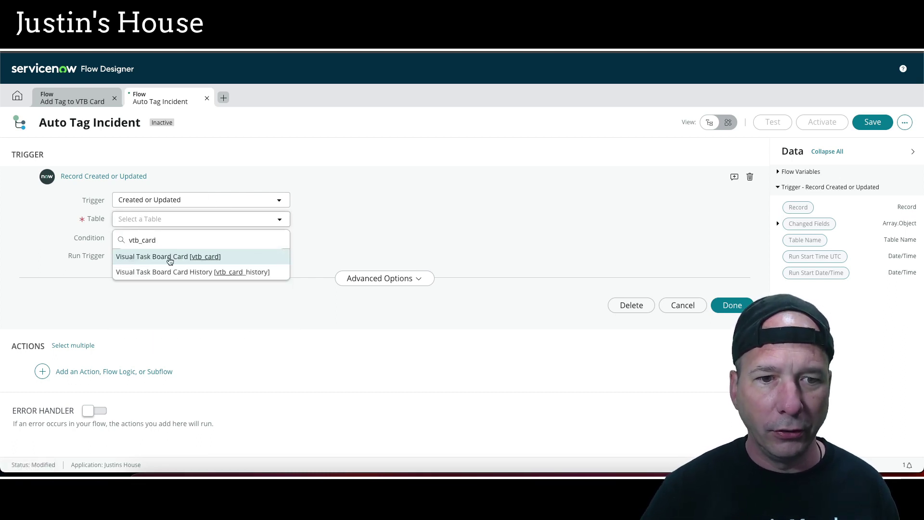
pyautogui.click(169, 258)
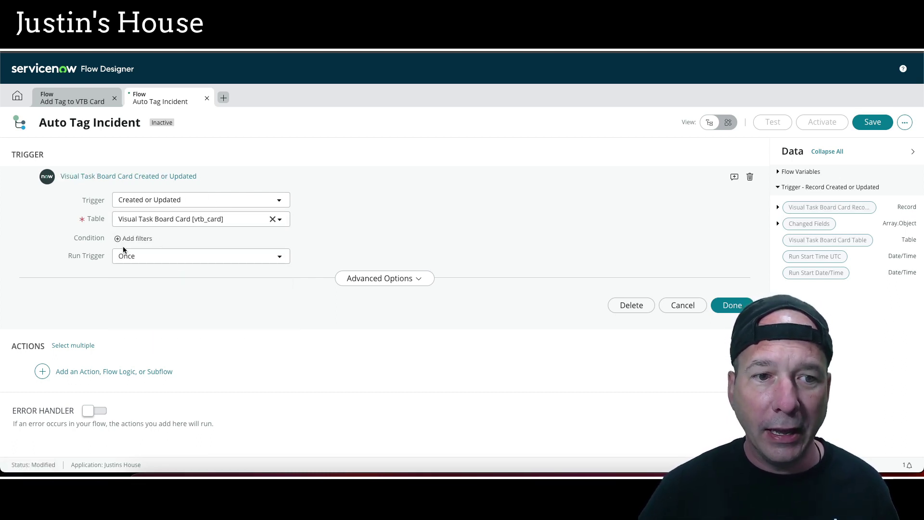
# - Add a trigger condition on the Task type field of the card's related Task
pyautogui.click(120, 241)
pyautogui.click(168, 255)
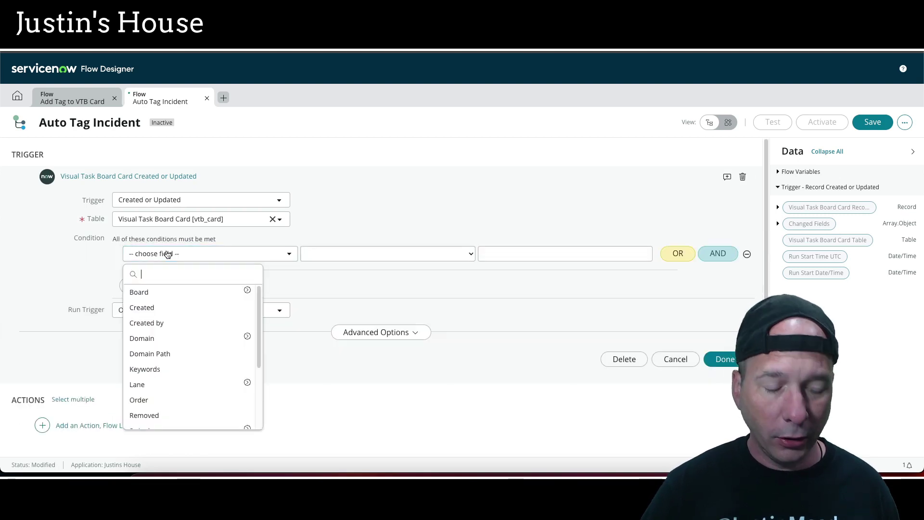
pyautogui.scroll(-3, 182, 344)
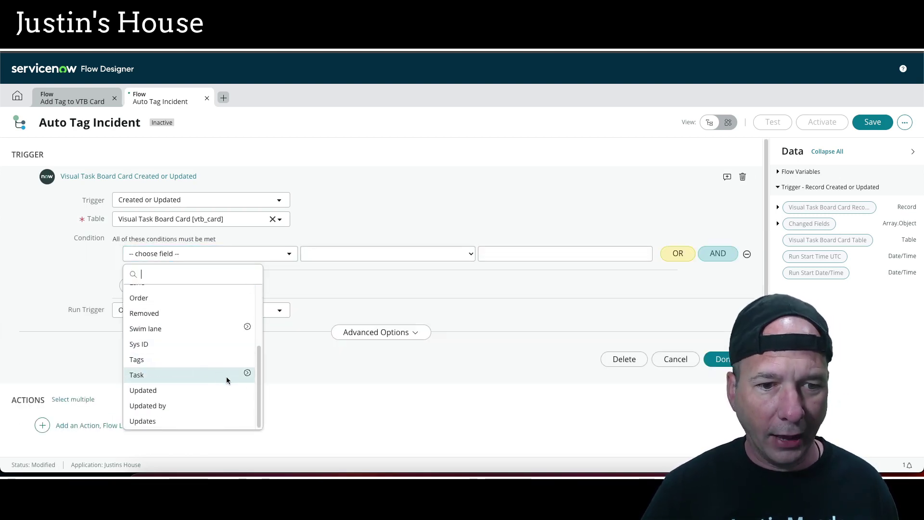
pyautogui.click(247, 374)
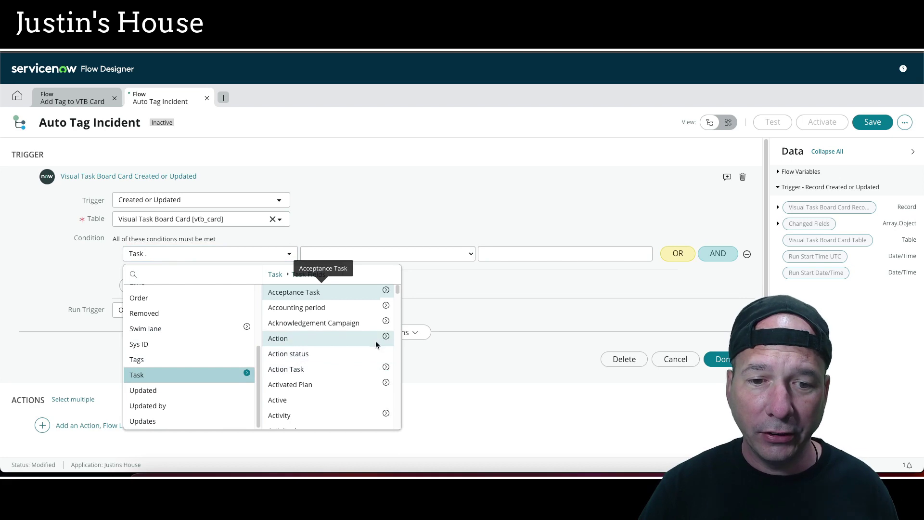
pyautogui.scroll(-5, 368, 356)
pyautogui.scroll(-20, 355, 385)
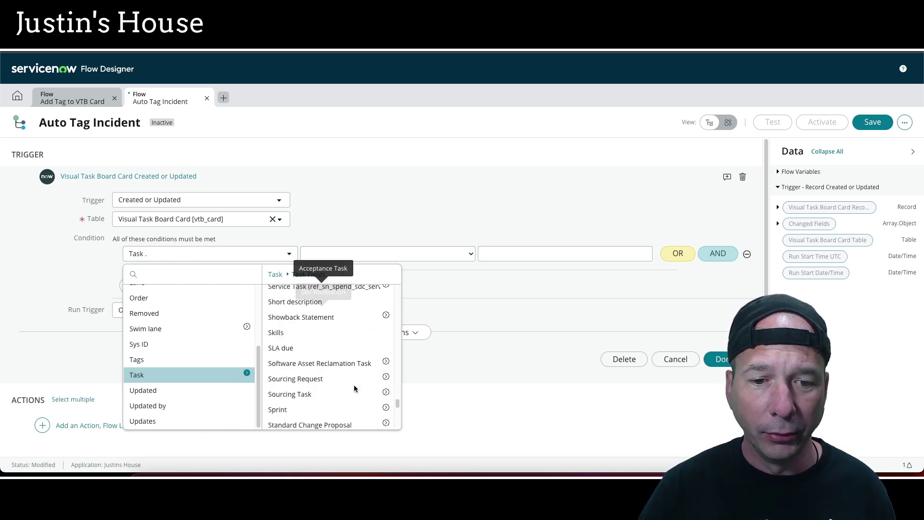
pyautogui.scroll(6, 351, 380)
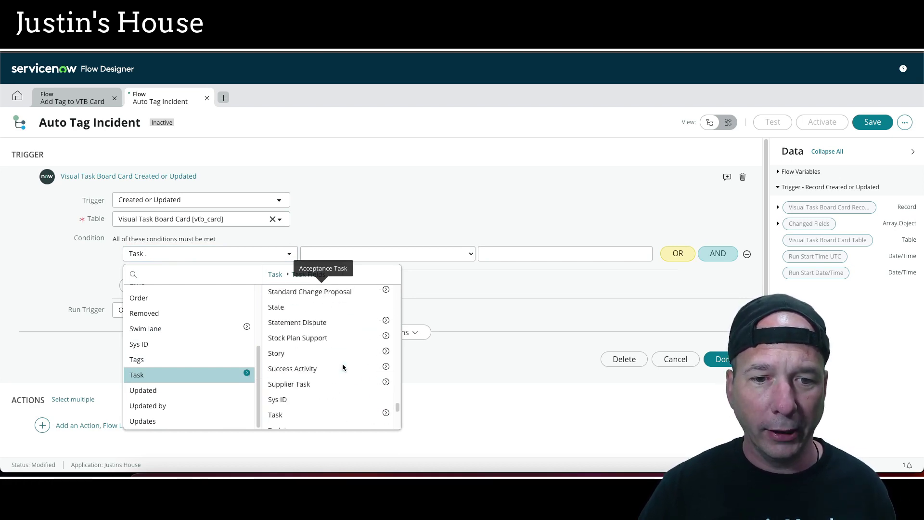
pyautogui.scroll(-1, 333, 376)
pyautogui.click(332, 378)
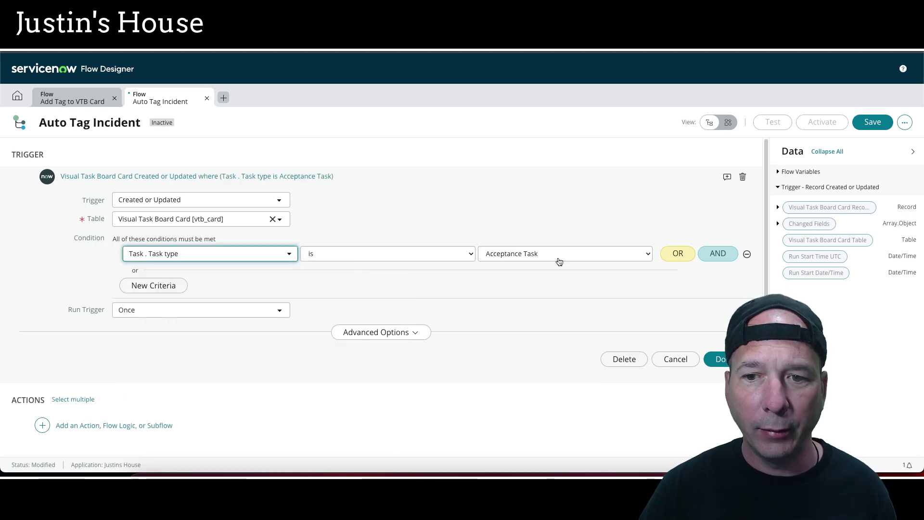
# - Set the Task type condition's value to Incident and finish the trigger with Run Trigger left at Once
pyautogui.click(572, 253)
pyautogui.scroll(-15, 568, 339)
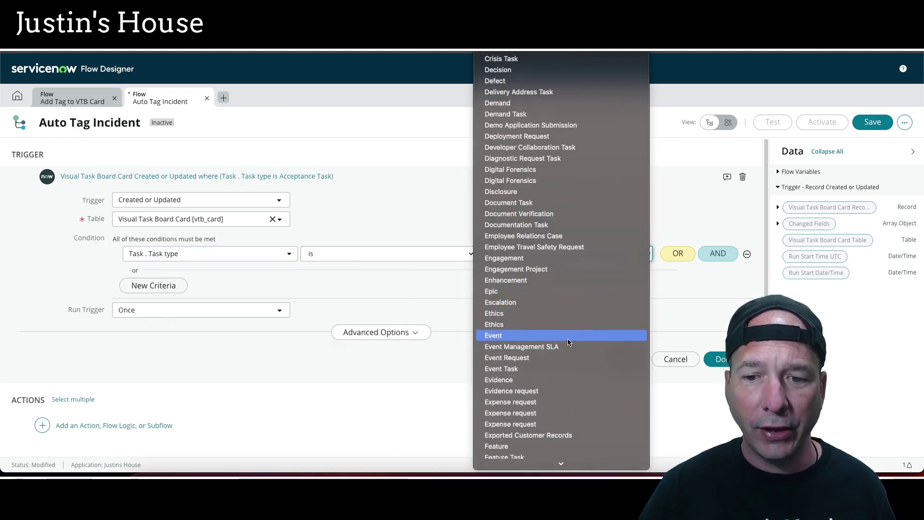
pyautogui.scroll(-10, 567, 341)
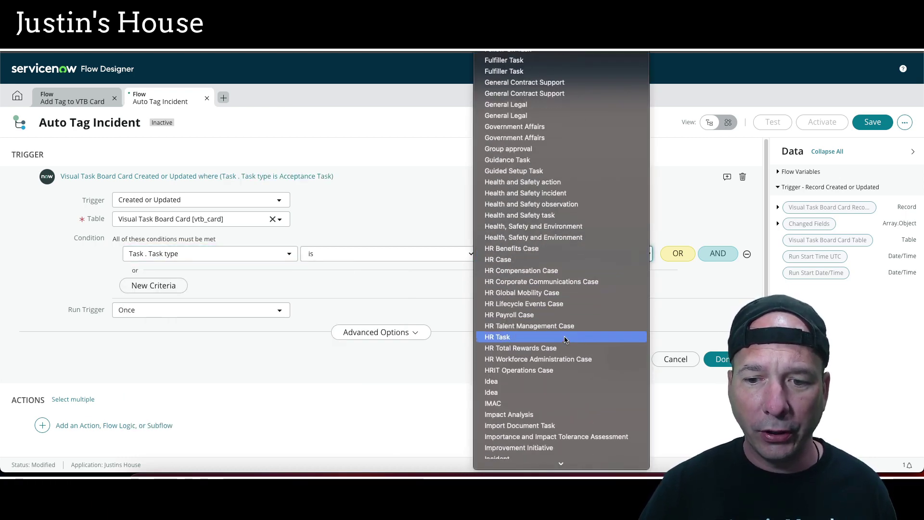
pyautogui.click(520, 372)
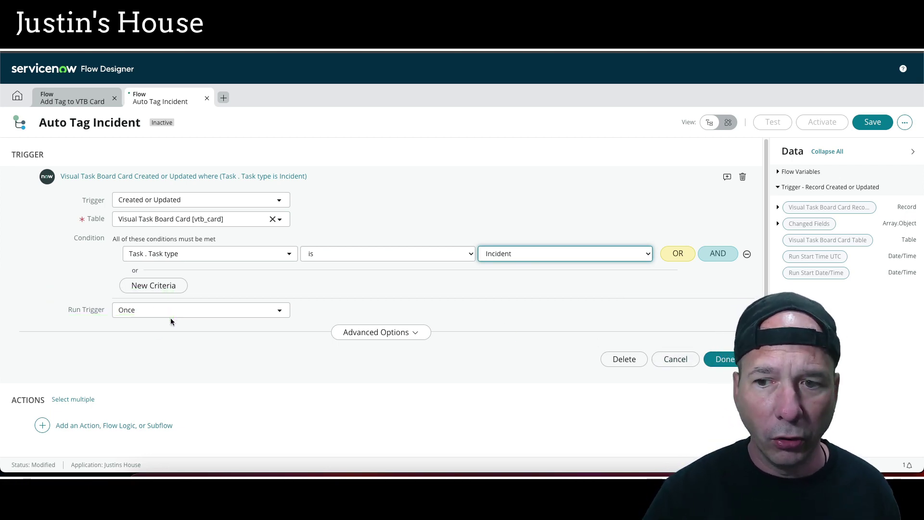
pyautogui.click(720, 359)
# - Add a Make a decision flow logic labelled "Decide Appropriate Incident Tag"
pyautogui.click(42, 229)
pyautogui.click(134, 230)
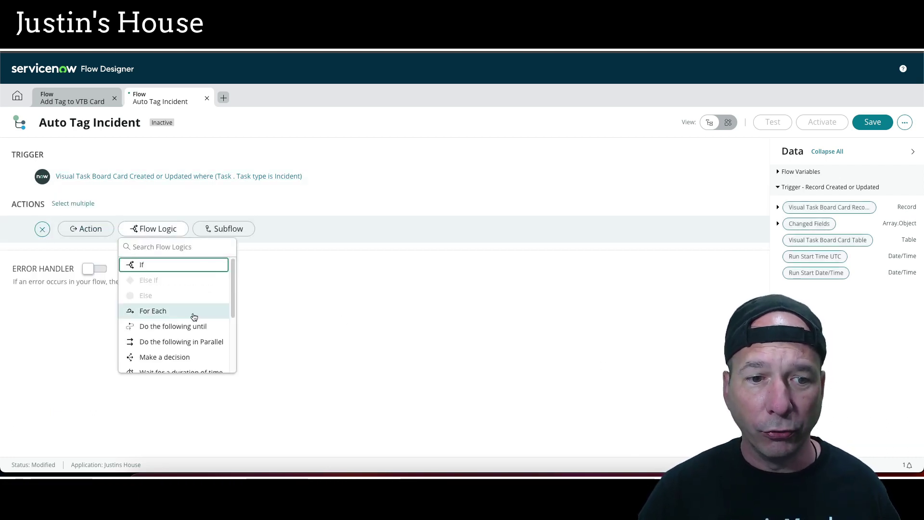
pyautogui.scroll(-1, 188, 333)
pyautogui.click(185, 350)
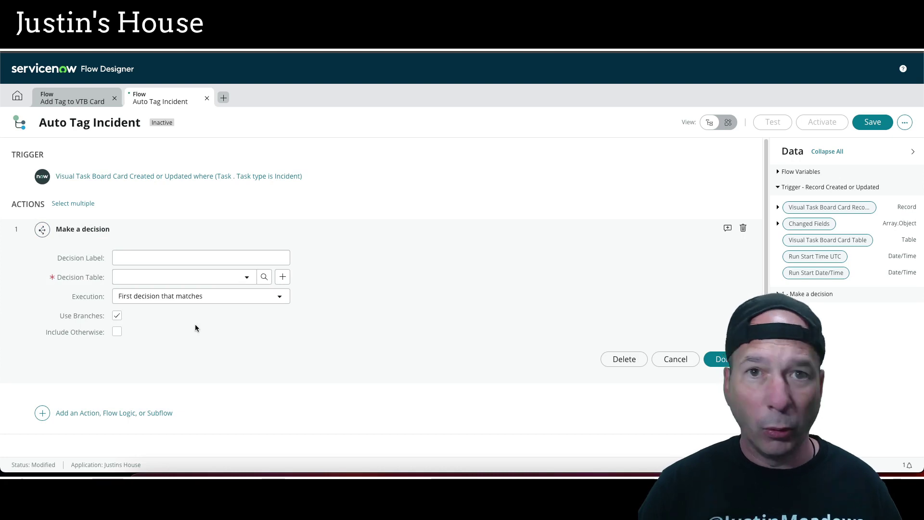
pyautogui.click(225, 259)
pyautogui.write('Decide Appropriate Incident Tag')
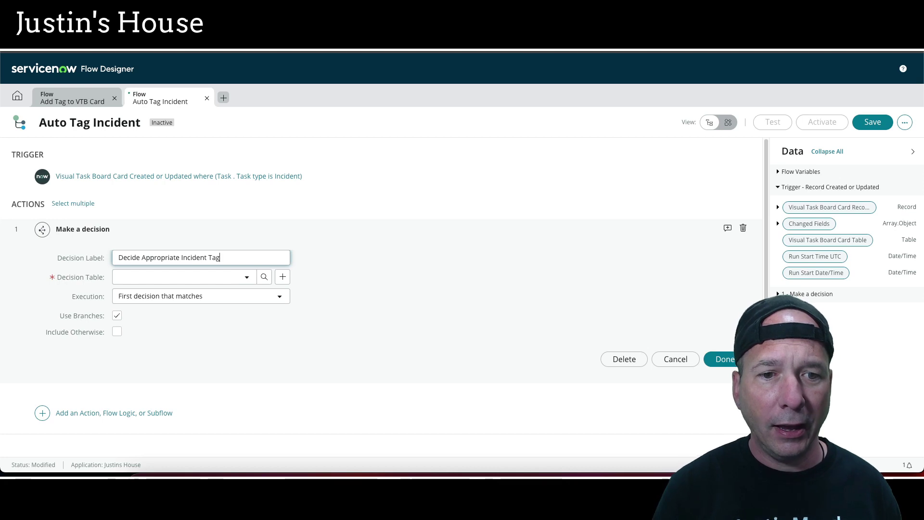
pyautogui.click(258, 151)
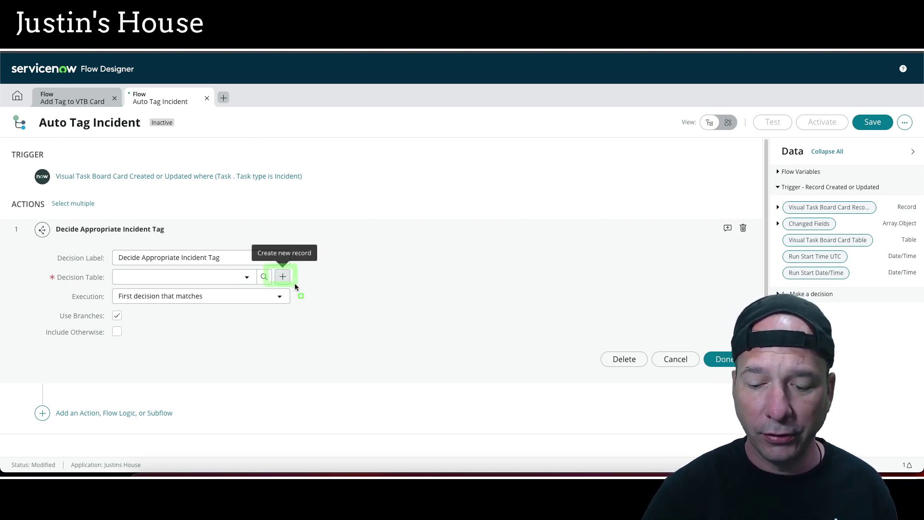
# - Create a new decision table named "Decide Incident Tag" in the Justins House application, accessible from all application scopes
pyautogui.click(283, 279)
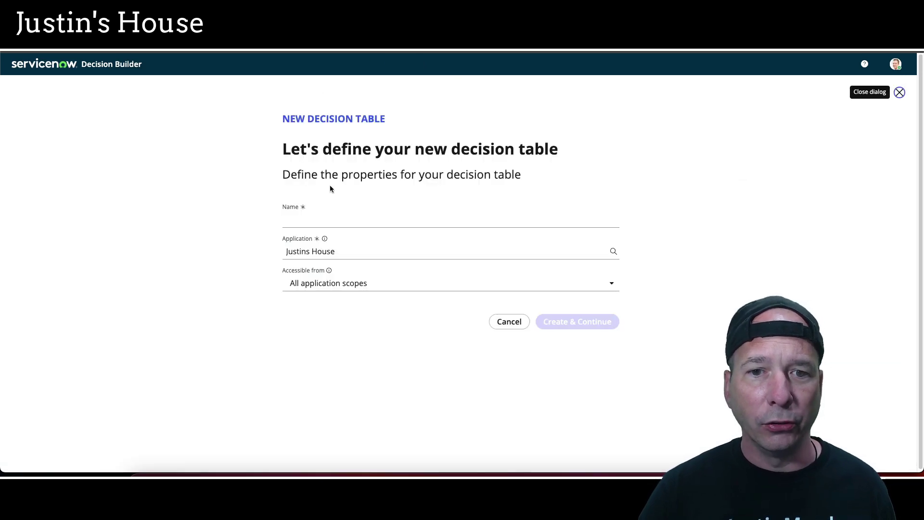
pyautogui.click(343, 217)
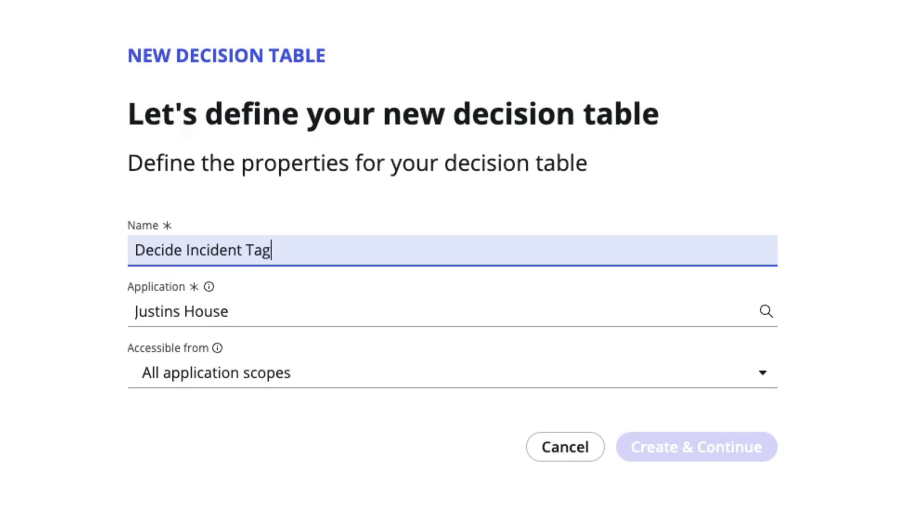
pyautogui.click(663, 455)
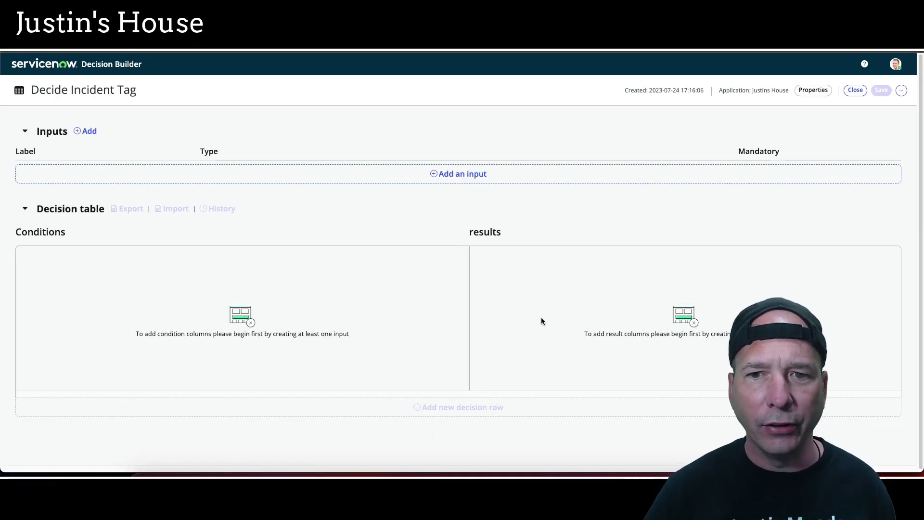
# - Add a decision table input labelled "Incident" with the type Reference
pyautogui.click(449, 173)
pyautogui.write('Incident')
pyautogui.press('Tab')
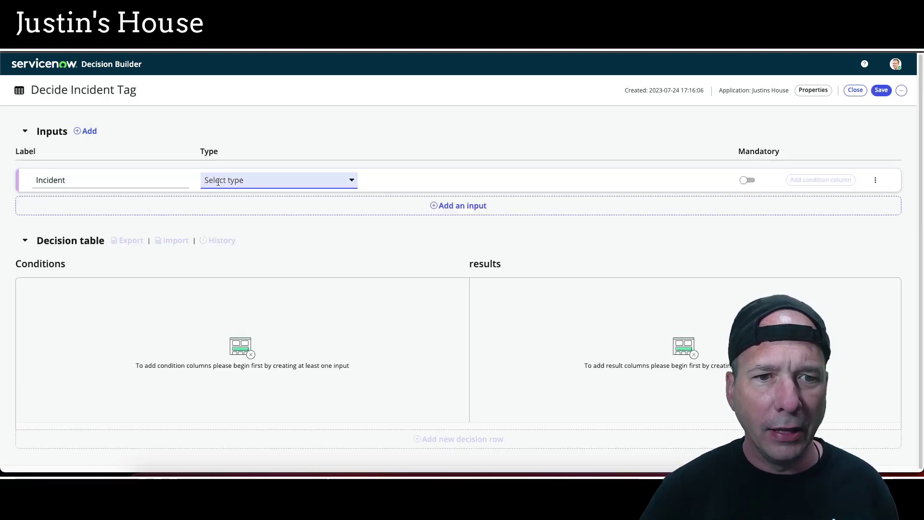
pyautogui.press('Down')
pyautogui.write('refere')
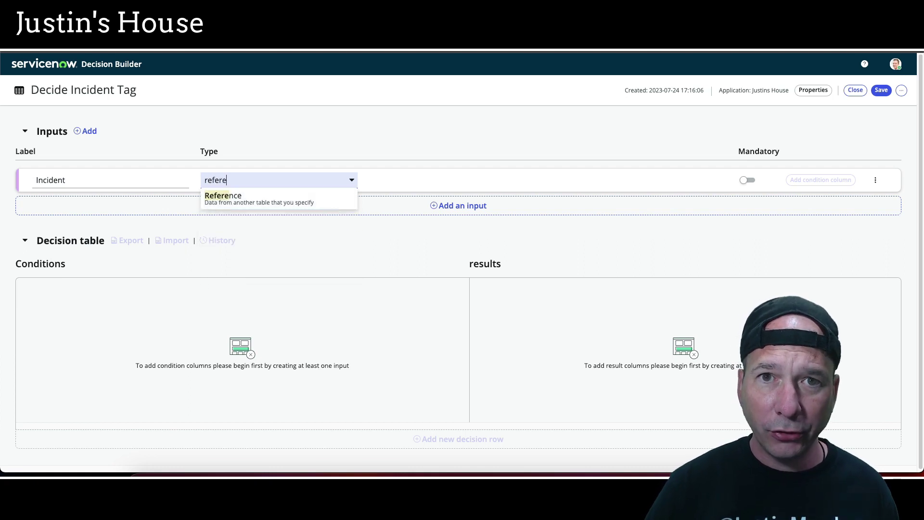
pyautogui.click(227, 199)
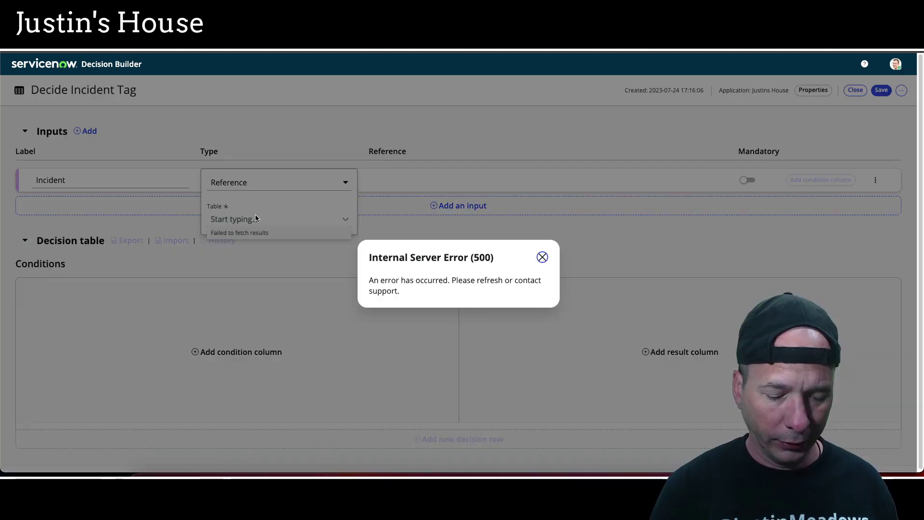
# - Point the Incident input's reference to the Incident [incident] table and make the input mandatory
pyautogui.click(543, 257)
pyautogui.write('i')
pyautogui.click(542, 257)
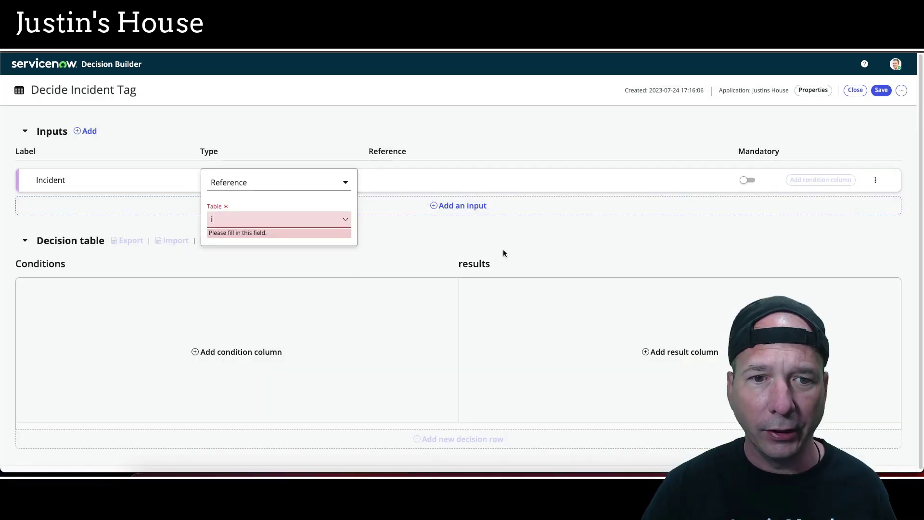
pyautogui.write('n')
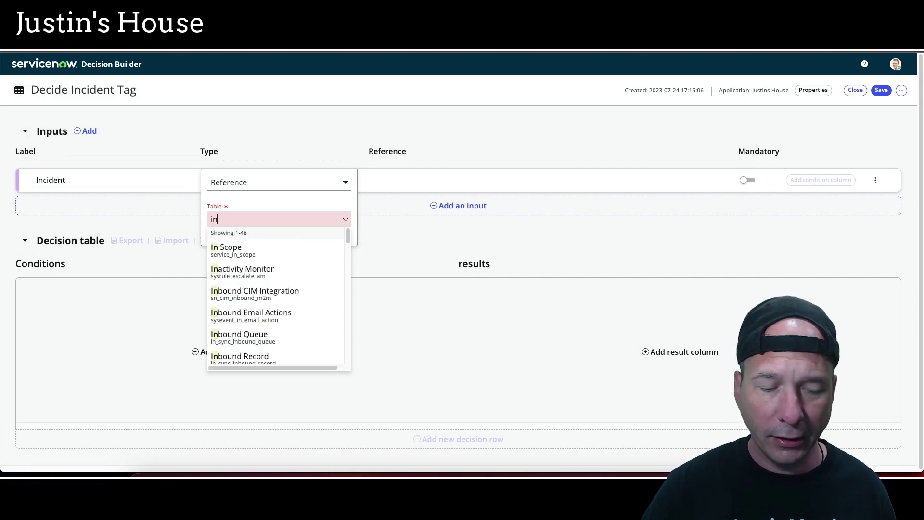
pyautogui.write('ci')
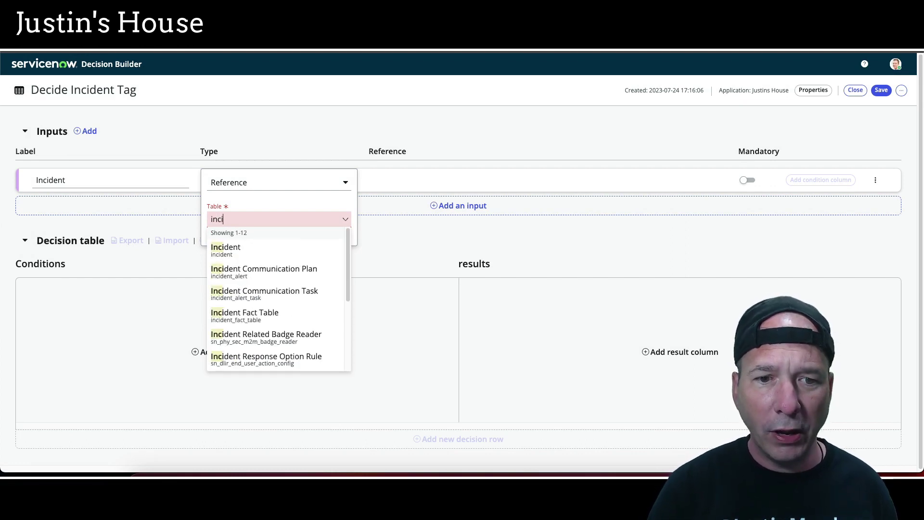
pyautogui.click(314, 248)
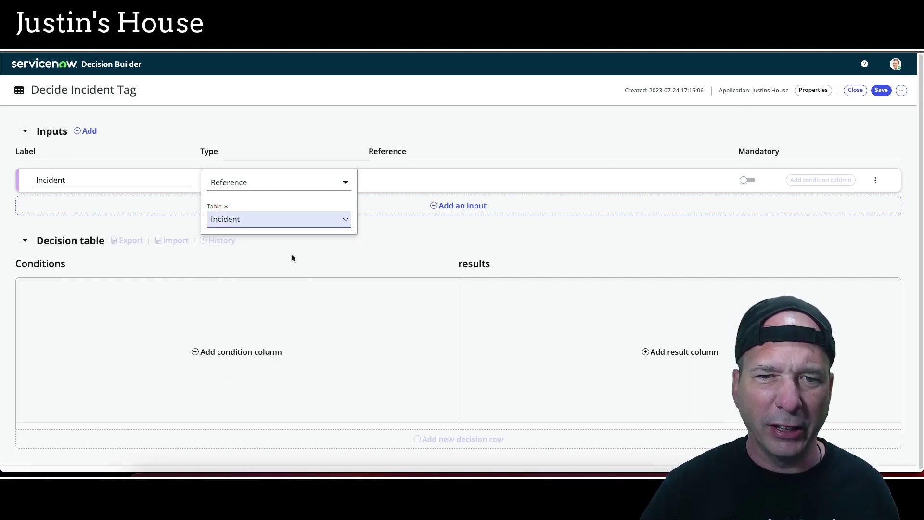
pyautogui.click(442, 186)
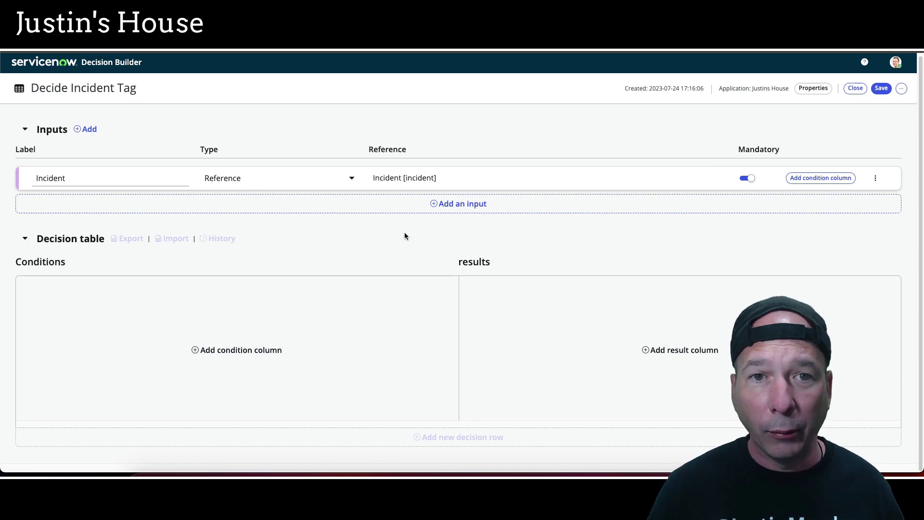
# - Create a condition column labelled "Criticality" that uses the Incident input
pyautogui.click(195, 350)
pyautogui.click(318, 204)
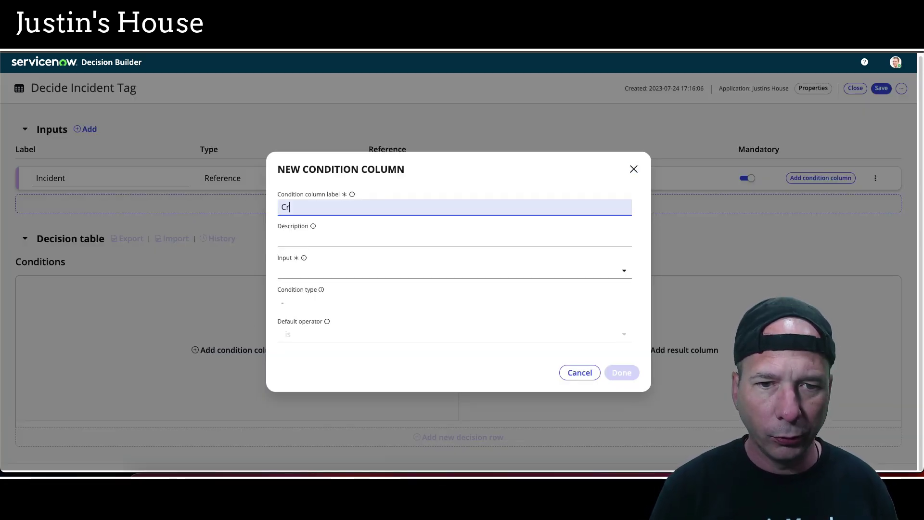
pyautogui.write('Criticality')
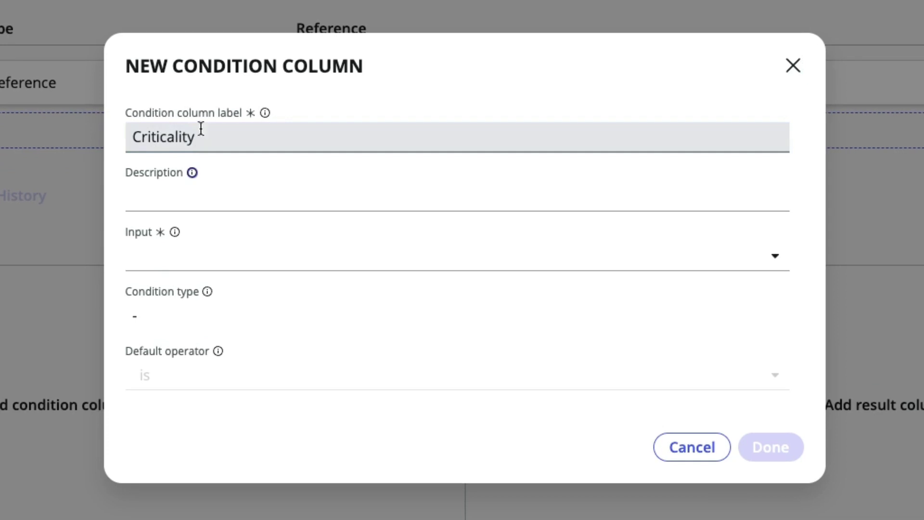
pyautogui.click(236, 266)
pyautogui.click(225, 289)
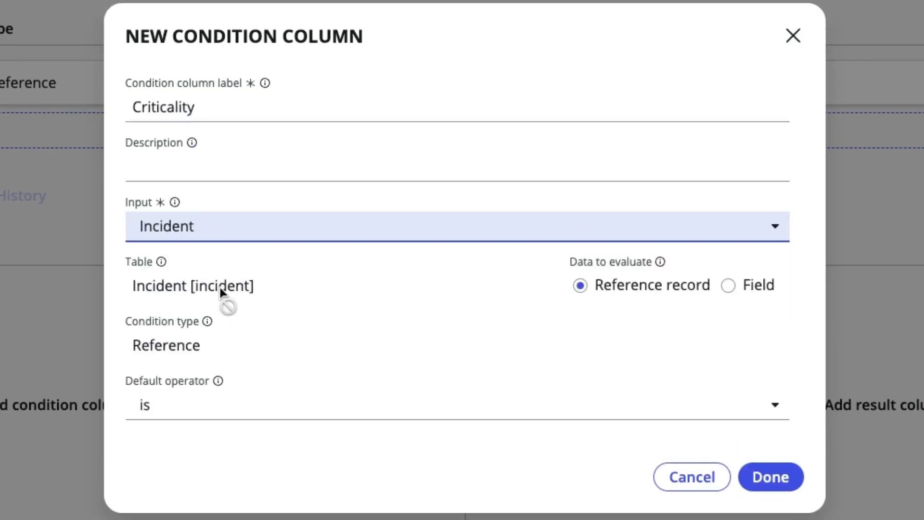
# - Make the Criticality column evaluate the incident's Priority field instead of the reference record, and finish the column
pyautogui.moveTo(547, 246); pyautogui.dragTo(795, 311)
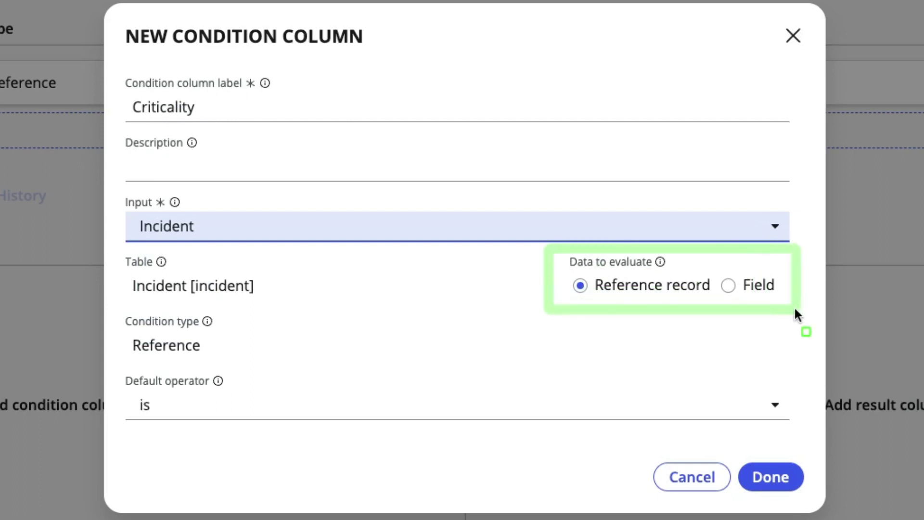
pyautogui.click(730, 286)
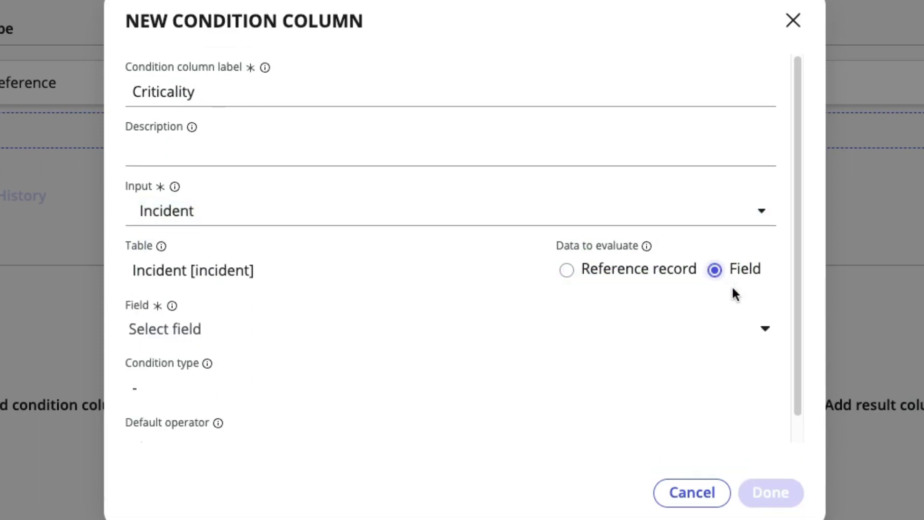
pyautogui.click(706, 324)
pyautogui.write('prio')
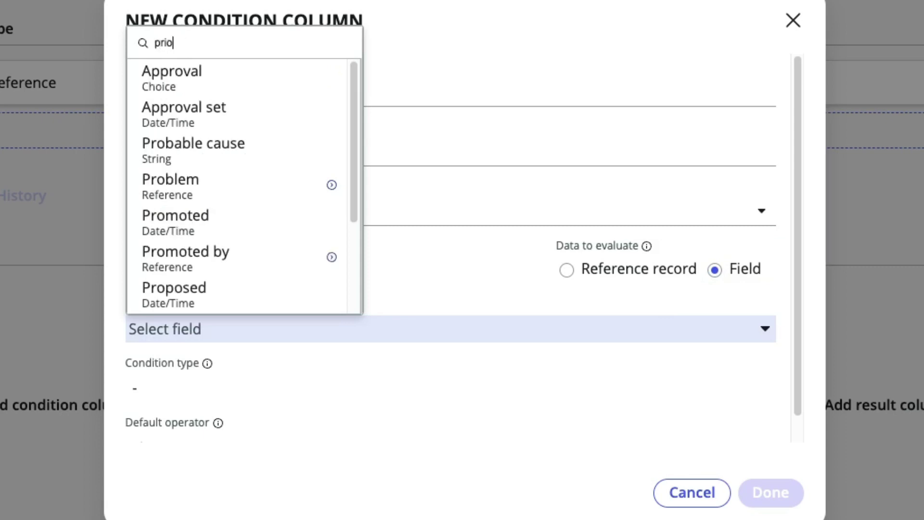
pyautogui.click(172, 70)
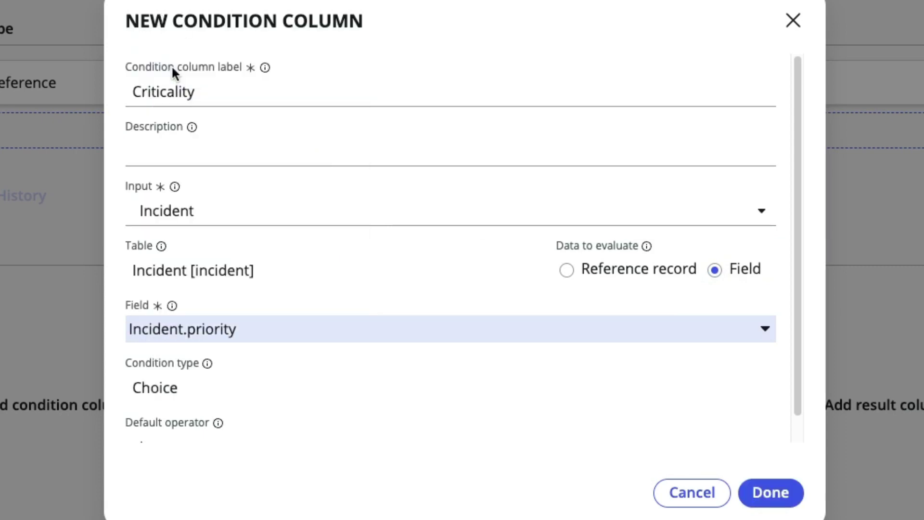
pyautogui.scroll(-1, 281, 379)
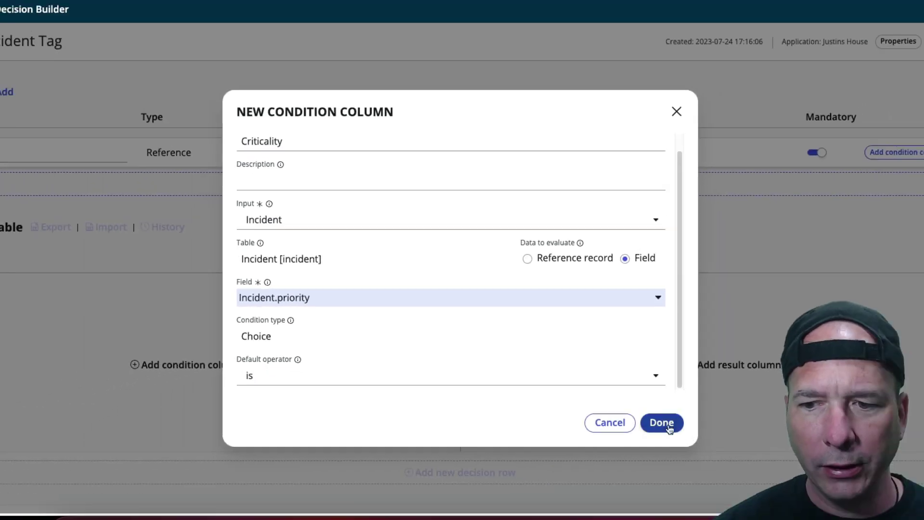
pyautogui.click(770, 493)
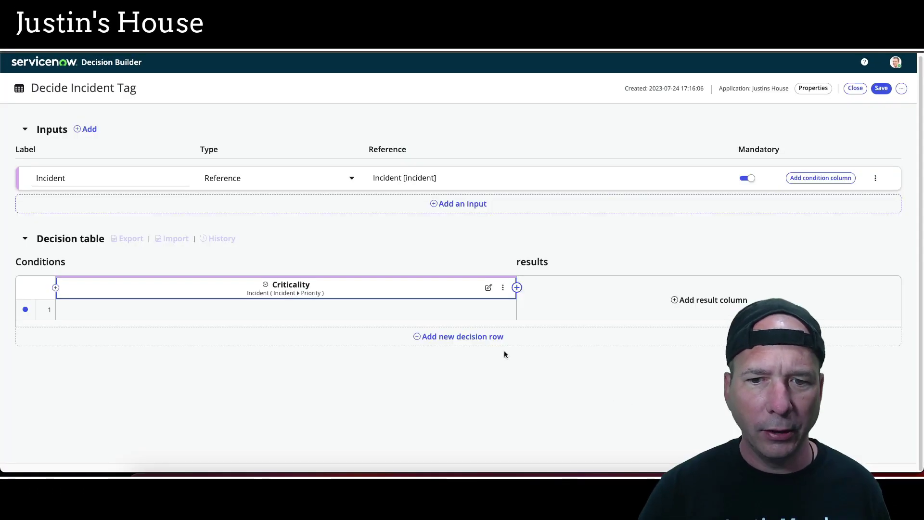
# - Set the first decision row's Criticality condition to is 1 - Critical
pyautogui.click(289, 313)
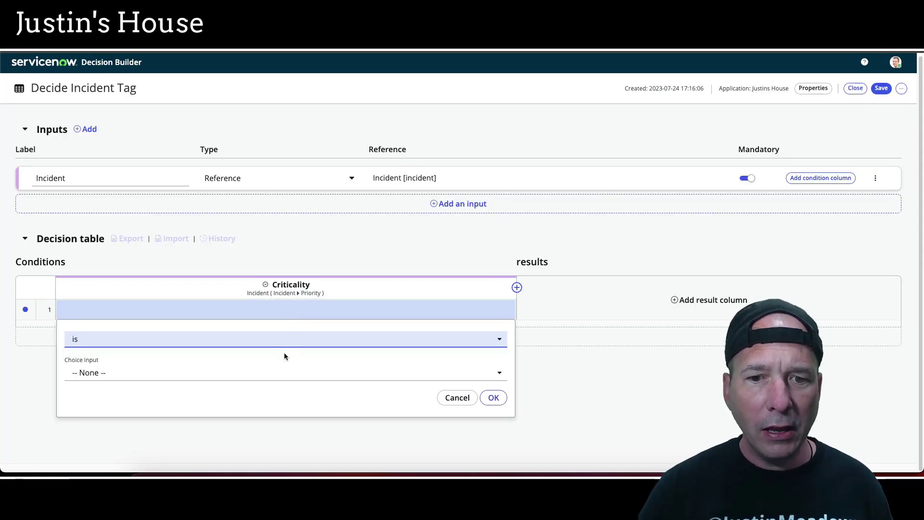
pyautogui.click(280, 372)
pyautogui.click(228, 280)
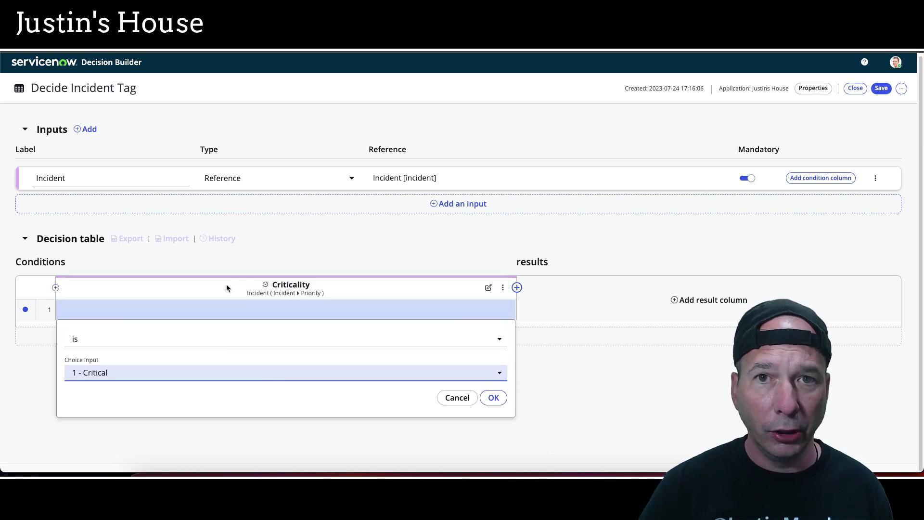
pyautogui.click(490, 398)
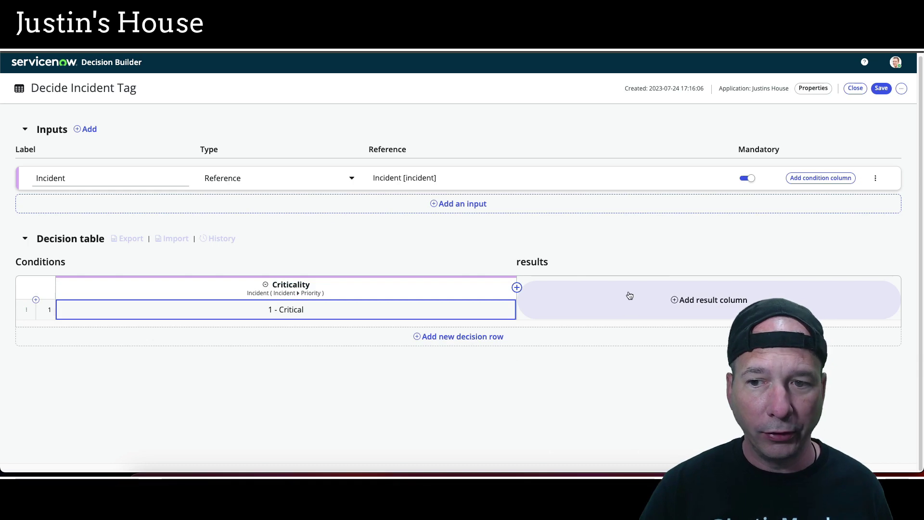
# - Start a new result column labelled "Label" with the result type Reference
pyautogui.click(693, 301)
pyautogui.click(416, 205)
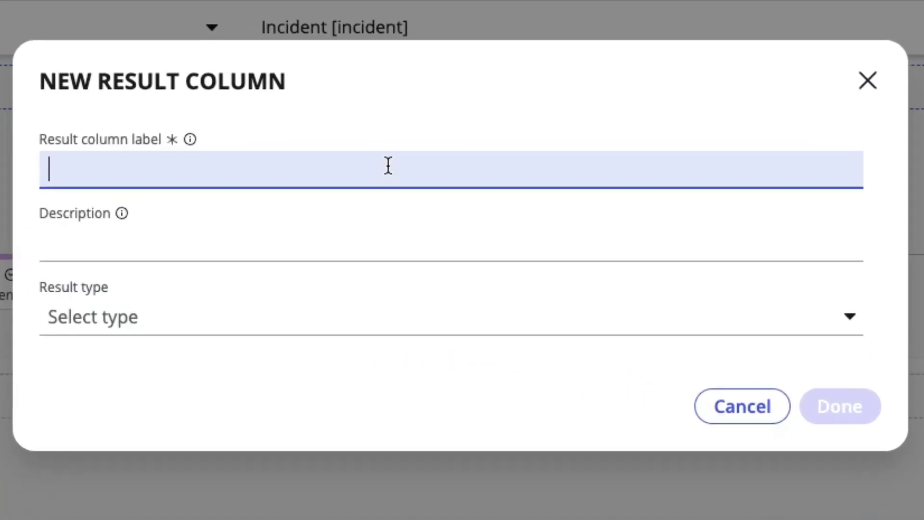
pyautogui.write('Label')
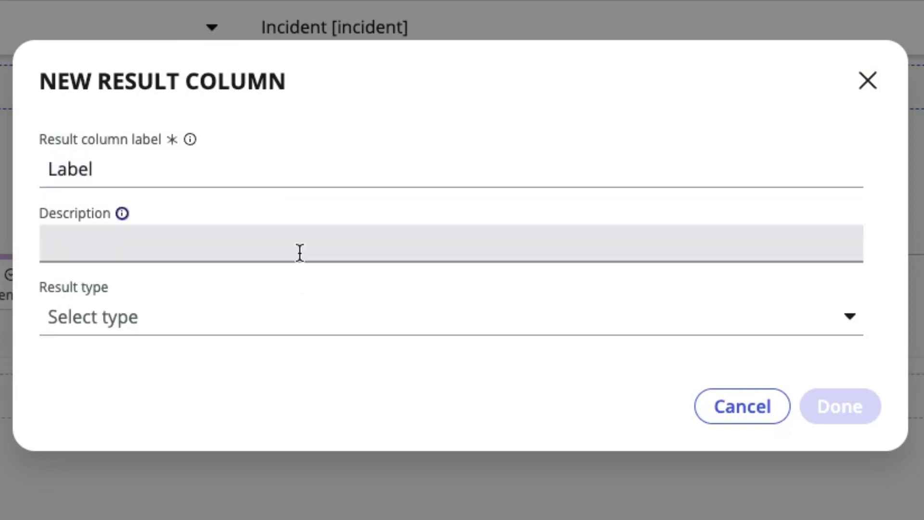
pyautogui.click(176, 314)
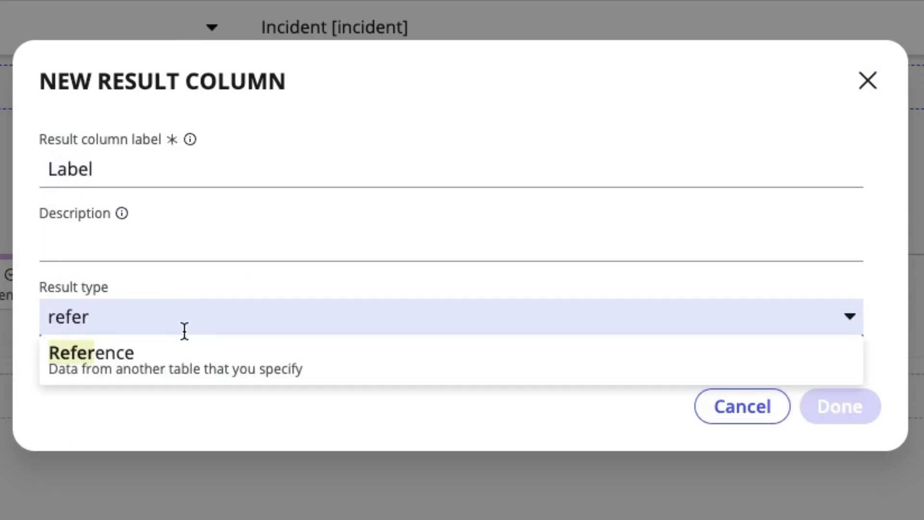
pyautogui.click(177, 355)
pyautogui.click(178, 355)
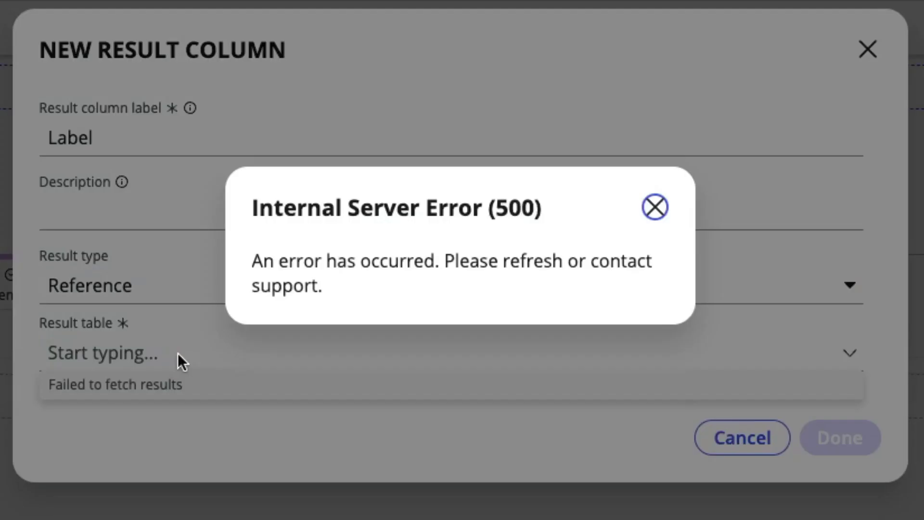
# - Dismiss the server errors, set the result table to Tag [label], and finish the result column
pyautogui.click(655, 206)
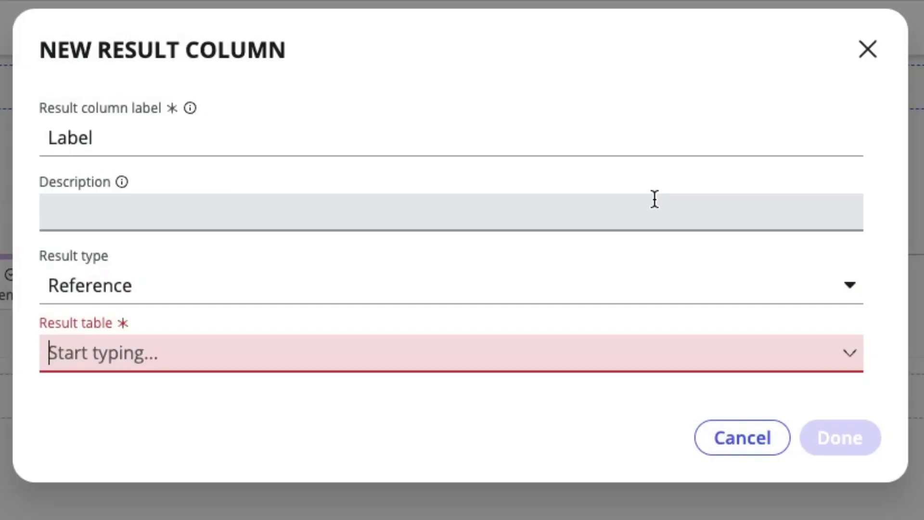
pyautogui.click(237, 356)
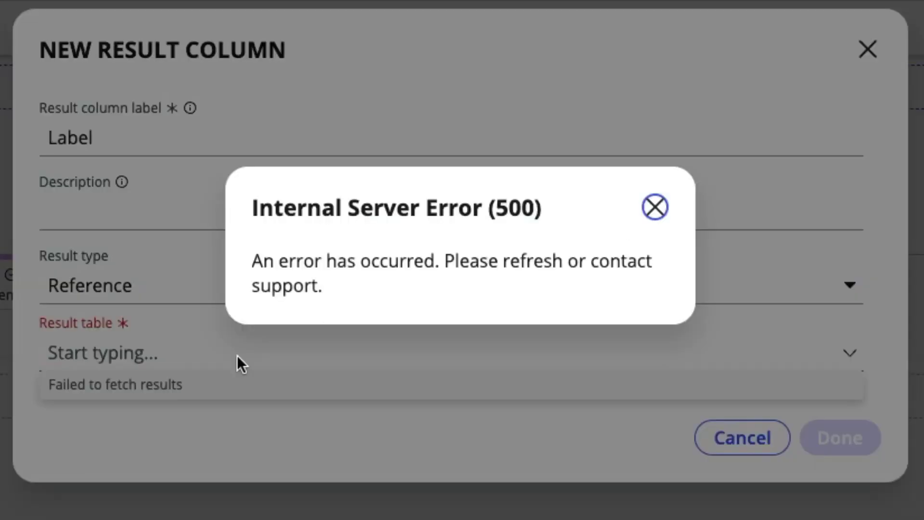
pyautogui.click(655, 207)
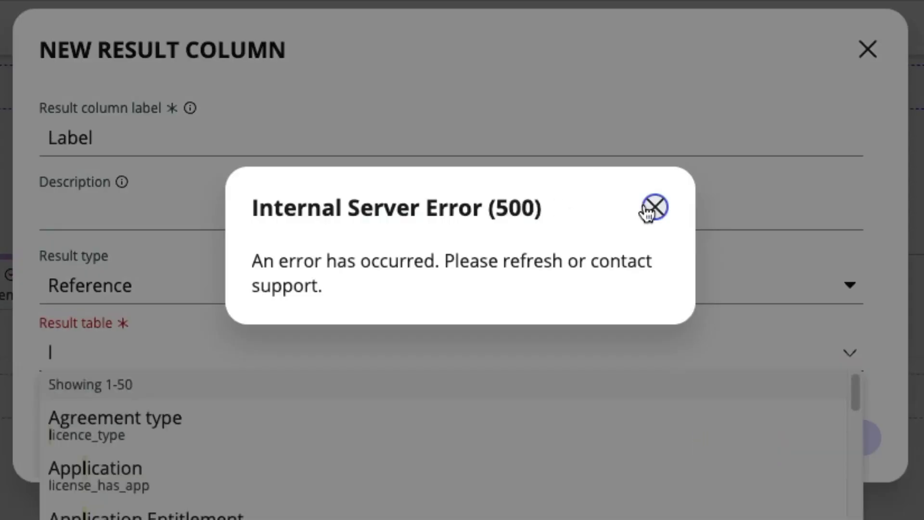
pyautogui.click(646, 208)
pyautogui.write('t')
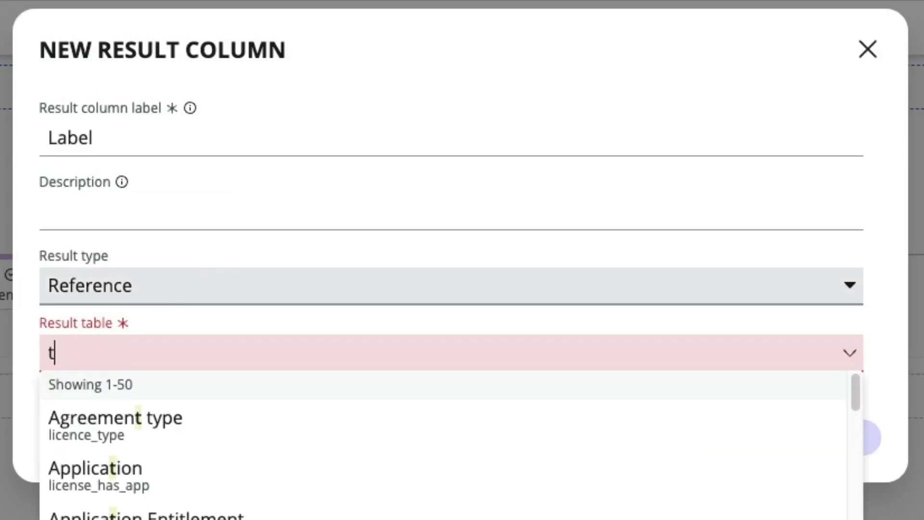
pyautogui.write('ag')
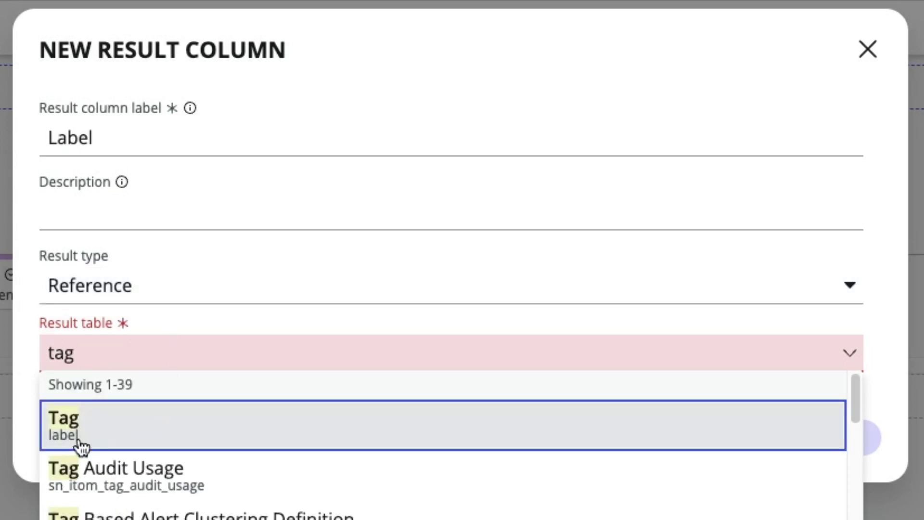
pyautogui.click(81, 439)
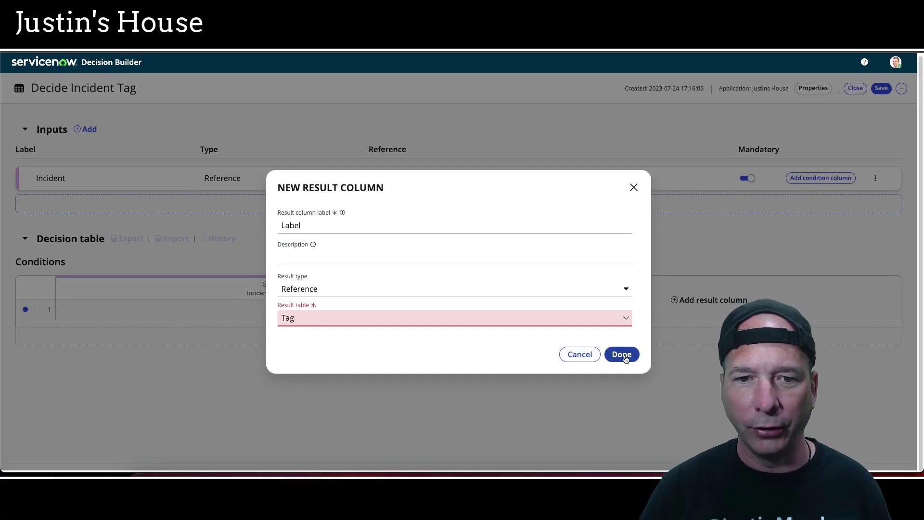
pyautogui.click(621, 355)
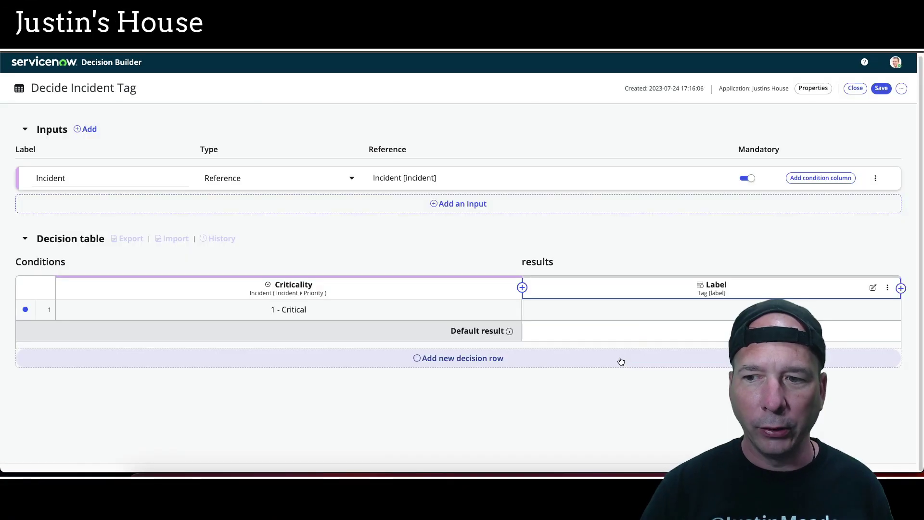
# - Set the Label result of the 1 - Critical row to the High Priority tag
pyautogui.click(723, 316)
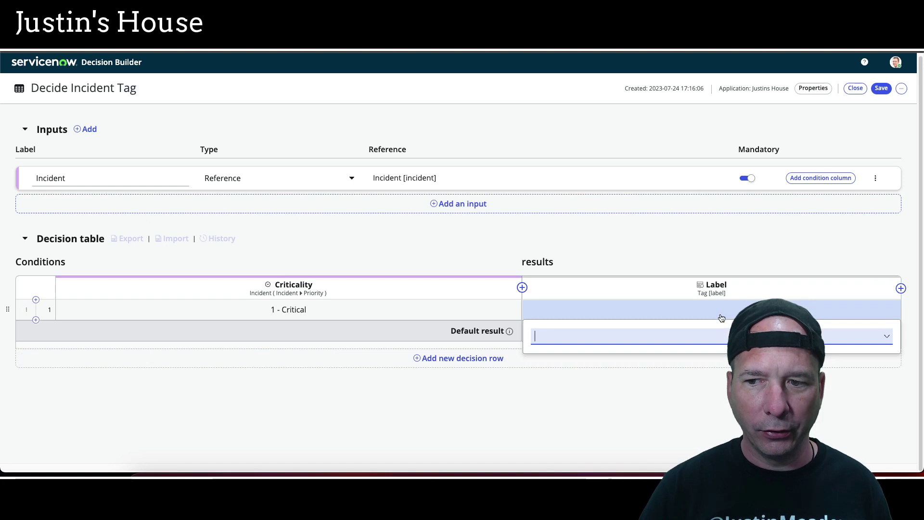
pyautogui.write('high')
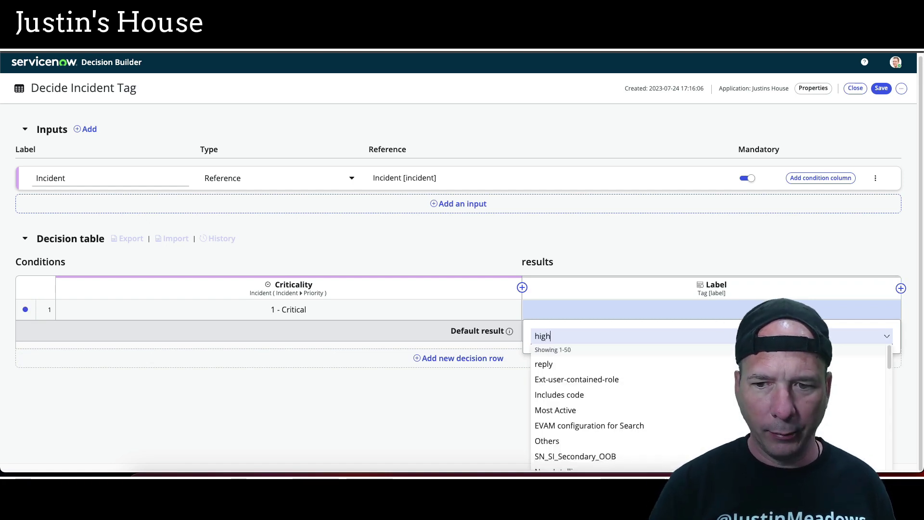
pyautogui.click(604, 377)
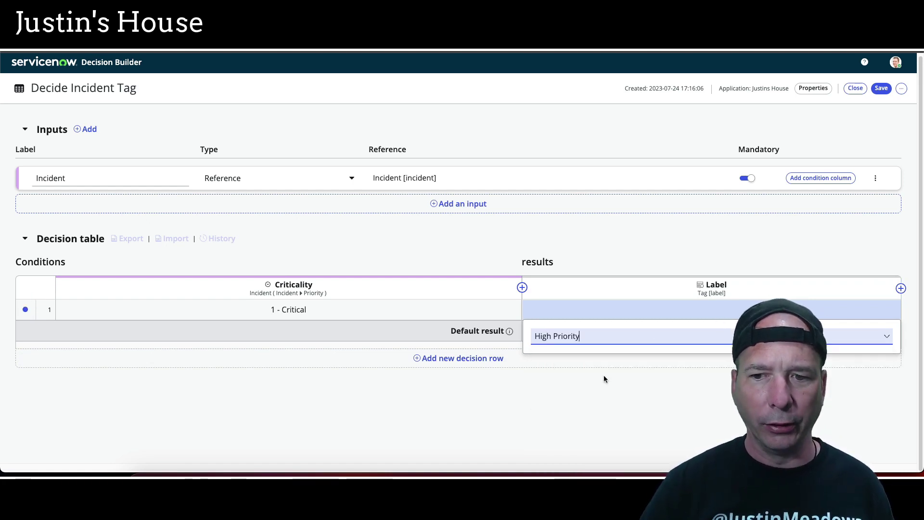
pyautogui.click(671, 366)
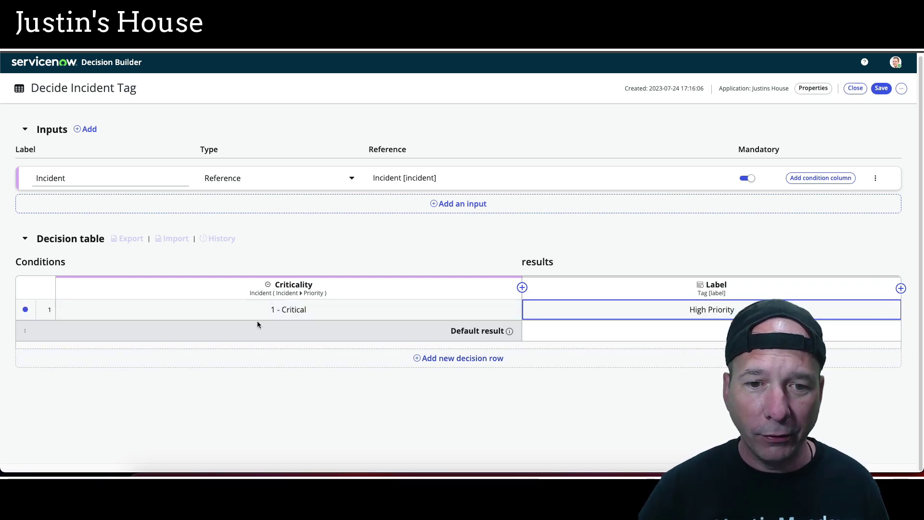
# - Add a second decision row below the first with the Criticality condition is 4 - Low
pyautogui.click(36, 320)
pyautogui.click(279, 332)
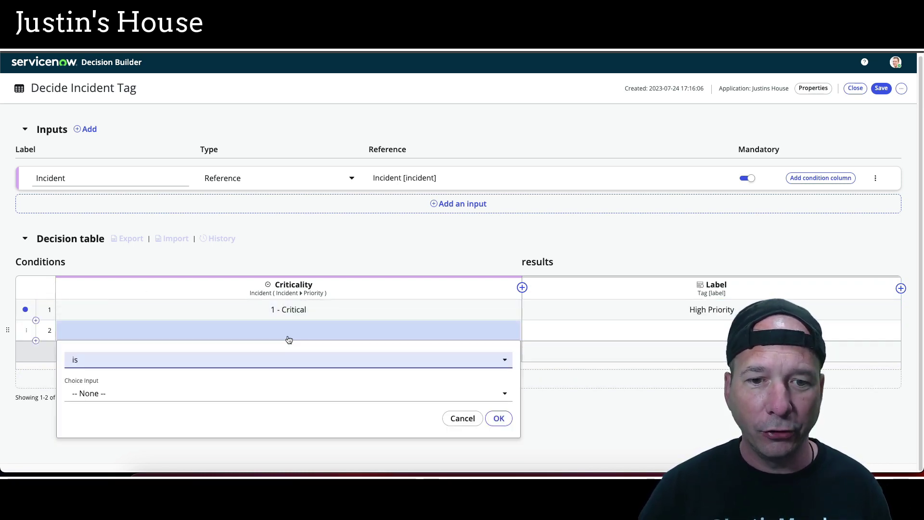
pyautogui.click(273, 358)
pyautogui.click(271, 357)
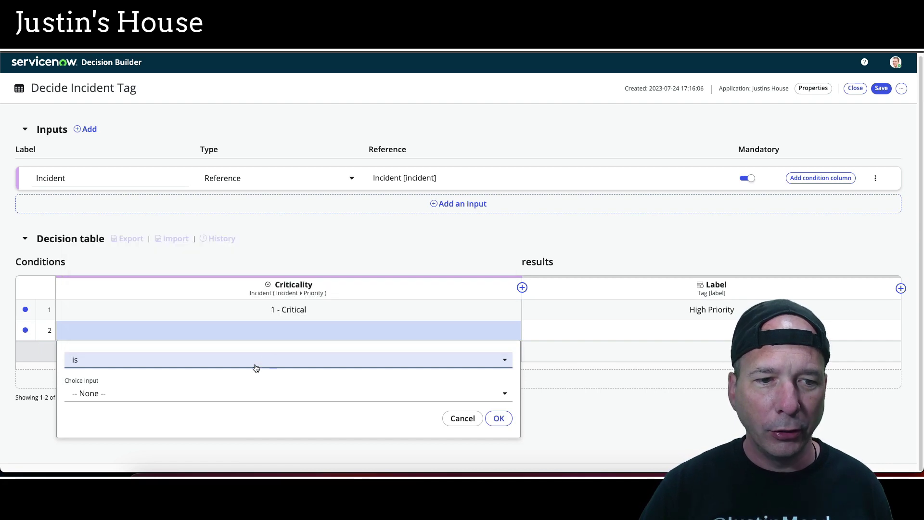
pyautogui.click(229, 394)
pyautogui.click(211, 347)
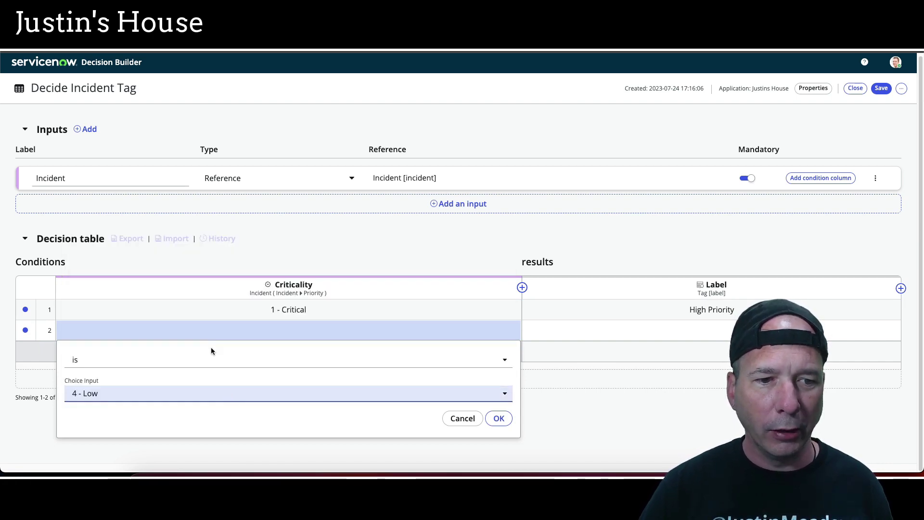
pyautogui.click(499, 418)
# - Set the Label result of the 4 - Low row to the Low Priority tag
pyautogui.click(703, 337)
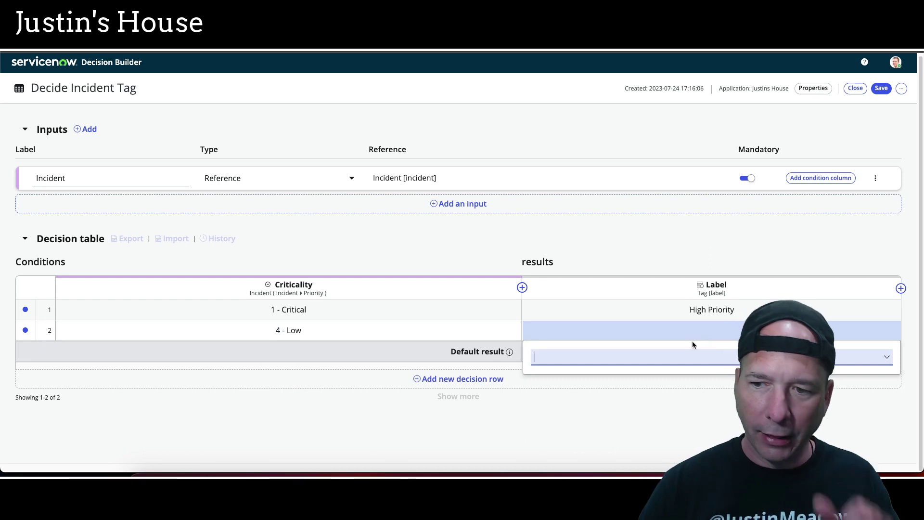
pyautogui.write('low')
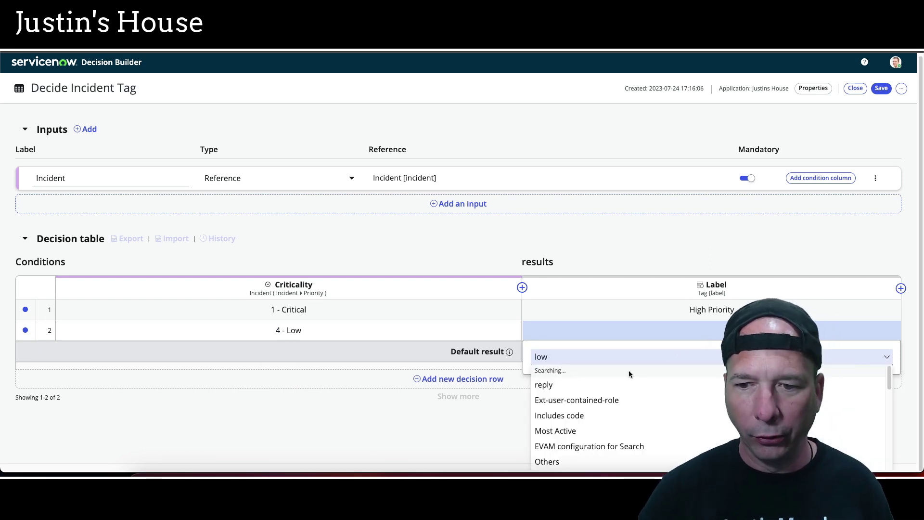
pyautogui.click(617, 385)
pyautogui.press('Return')
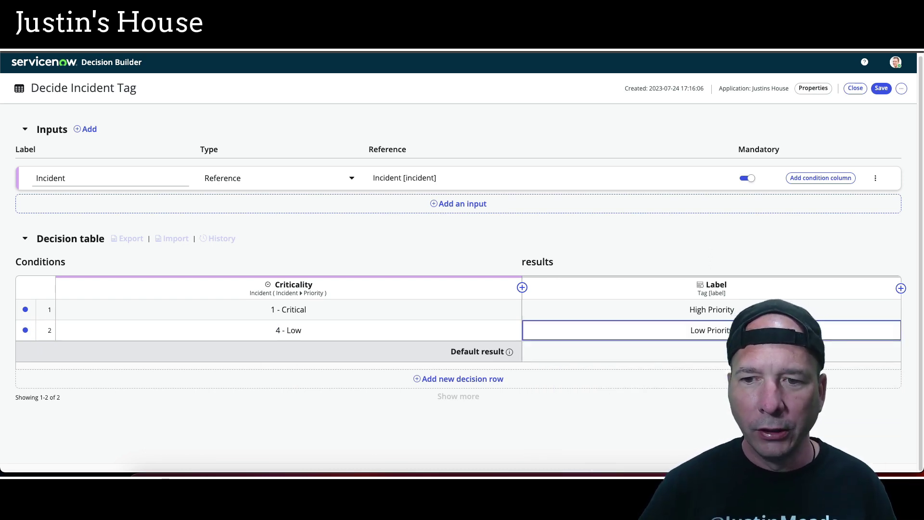
# - Save the decision table and switch back to the Auto Tag Incident flow in Flow Designer
pyautogui.click(882, 89)
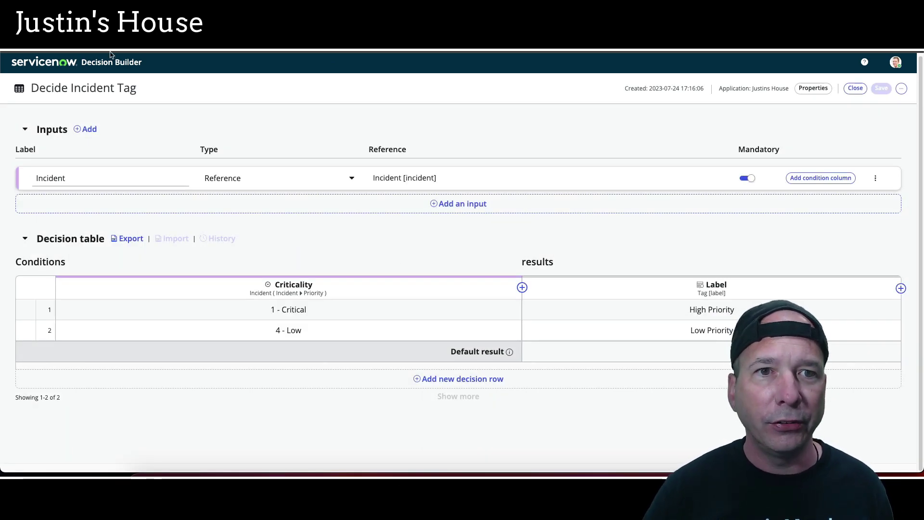
pyautogui.hotkey('ctrl', 'shift', 'Tab')
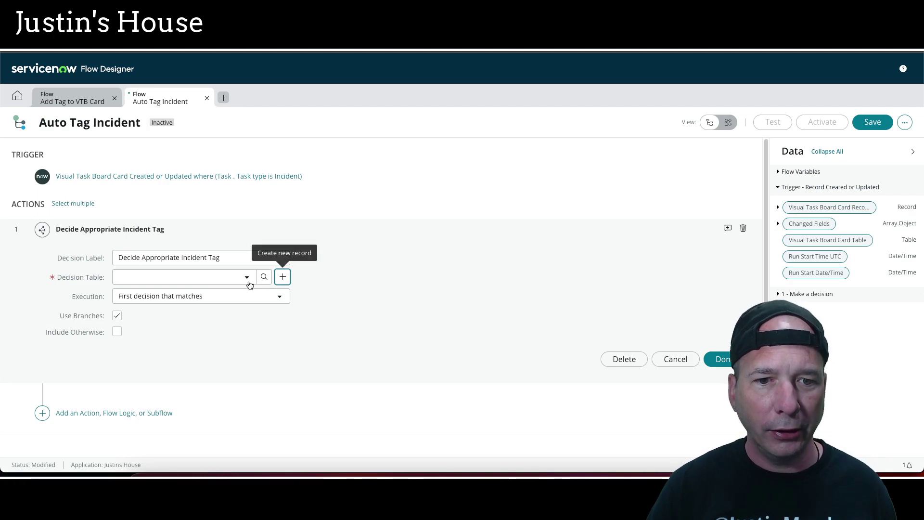
# - Select Decide Incident Tag as the decision table of the Decide Appropriate Incident Tag step
pyautogui.click(247, 277)
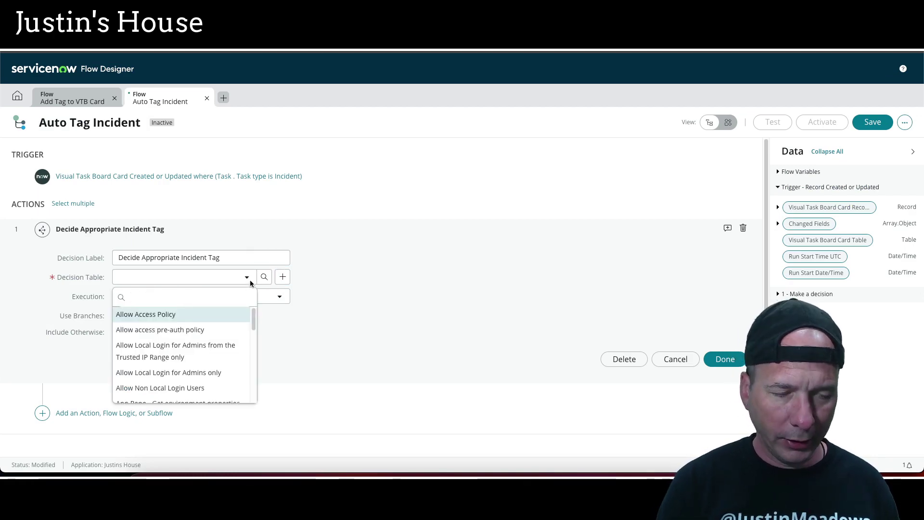
pyautogui.write('decide')
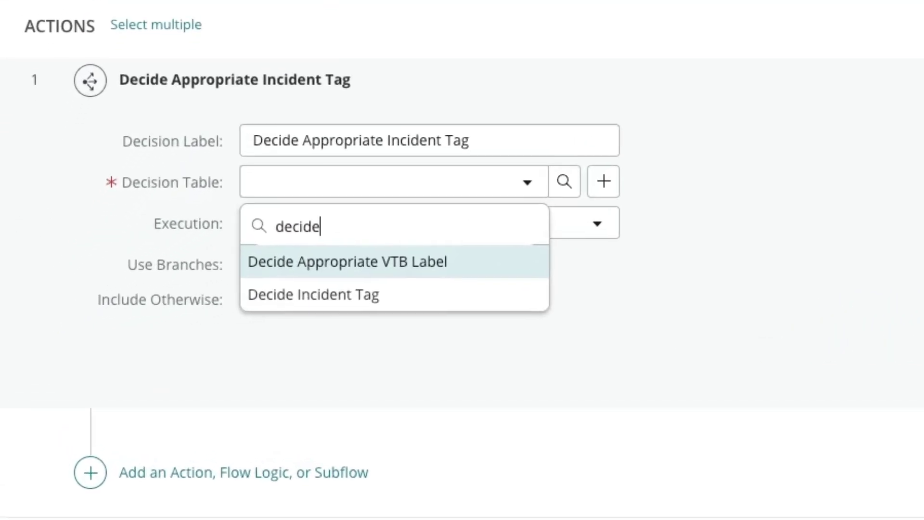
pyautogui.click(449, 294)
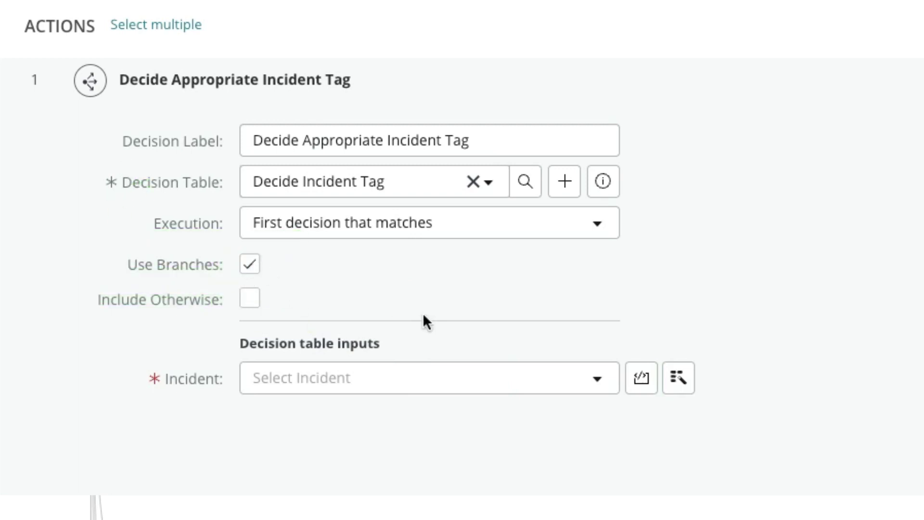
# - Map the decision's Incident input to the Task of the trigger's Visual Task Board Card Record, and finish editing the step
pyautogui.scroll(-2, 530, 313)
pyautogui.scroll(2, 467, 289)
pyautogui.scroll(1, 442, 30)
pyautogui.scroll(-5, 595, 176)
pyautogui.click(688, 82)
pyautogui.click(693, 174)
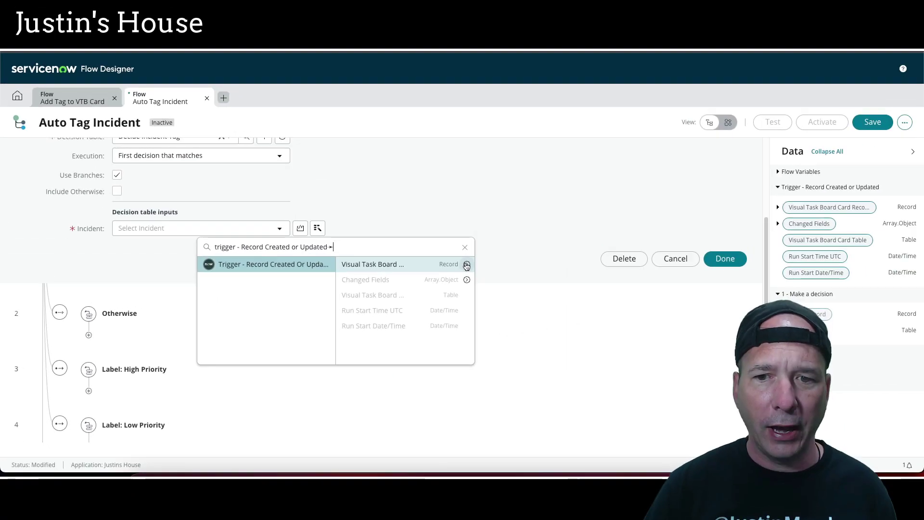
pyautogui.click(878, 159)
pyautogui.scroll(-3, 486, 307)
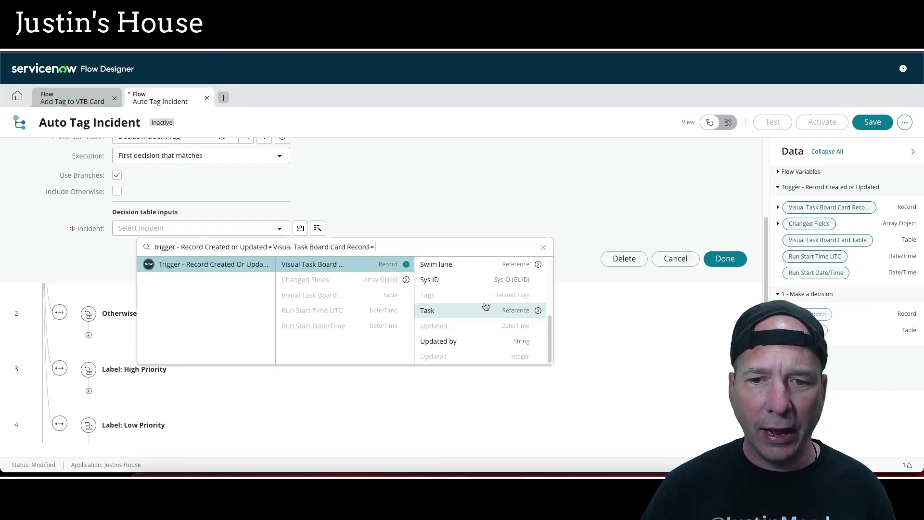
pyautogui.click(463, 316)
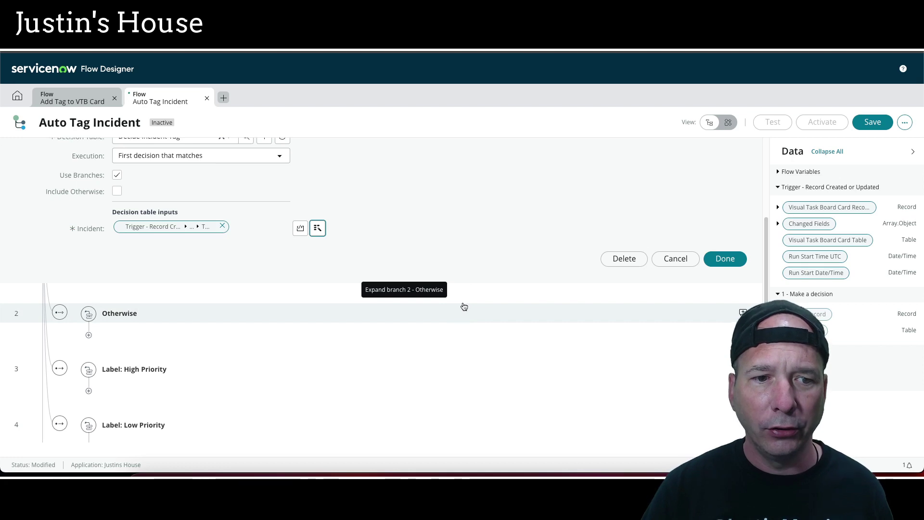
pyautogui.click(724, 259)
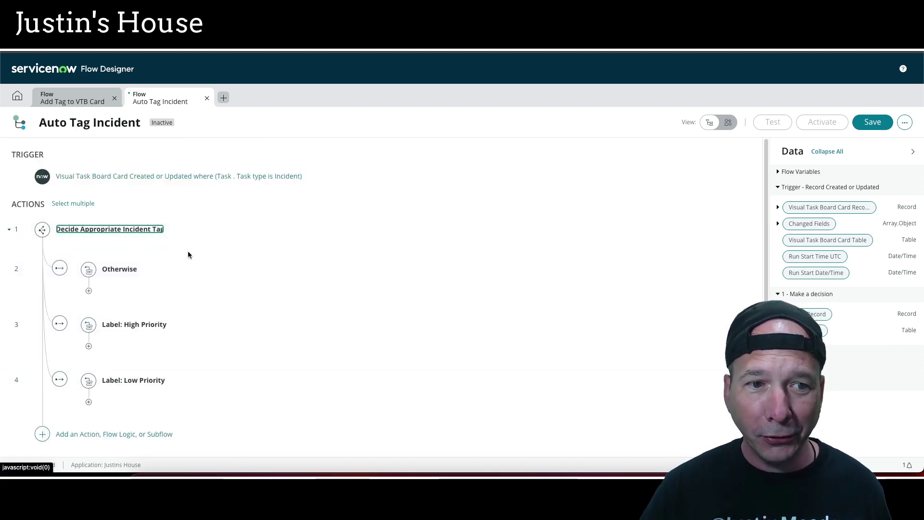
# - Turn off Use Branches for the Decide Appropriate Incident Tag step and finish editing it
pyautogui.click(225, 230)
pyautogui.click(116, 316)
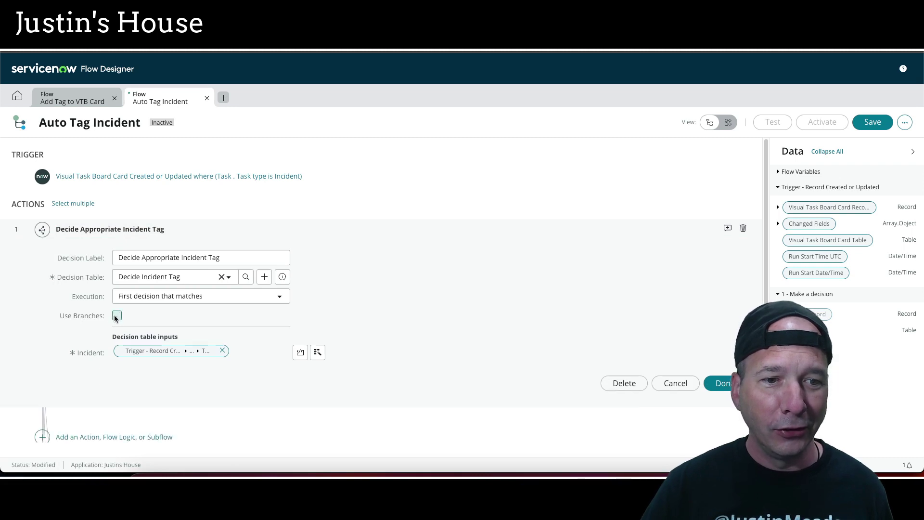
pyautogui.click(724, 383)
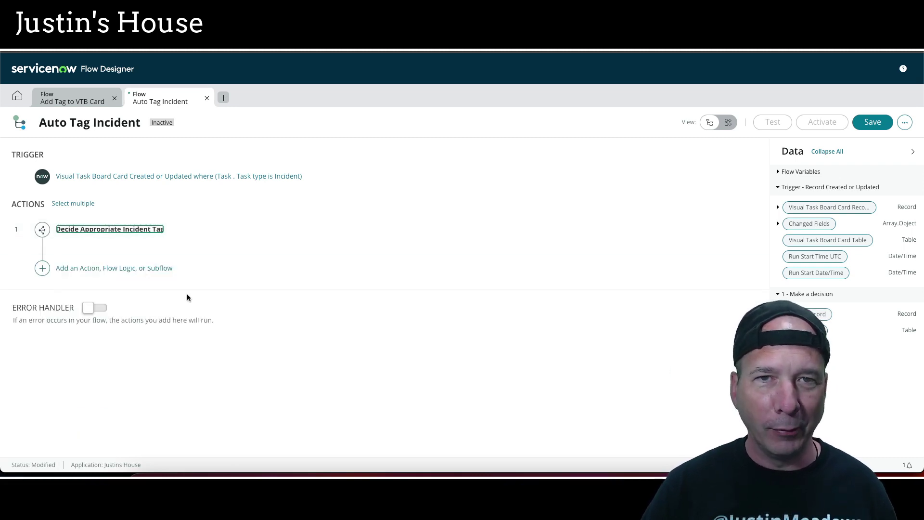
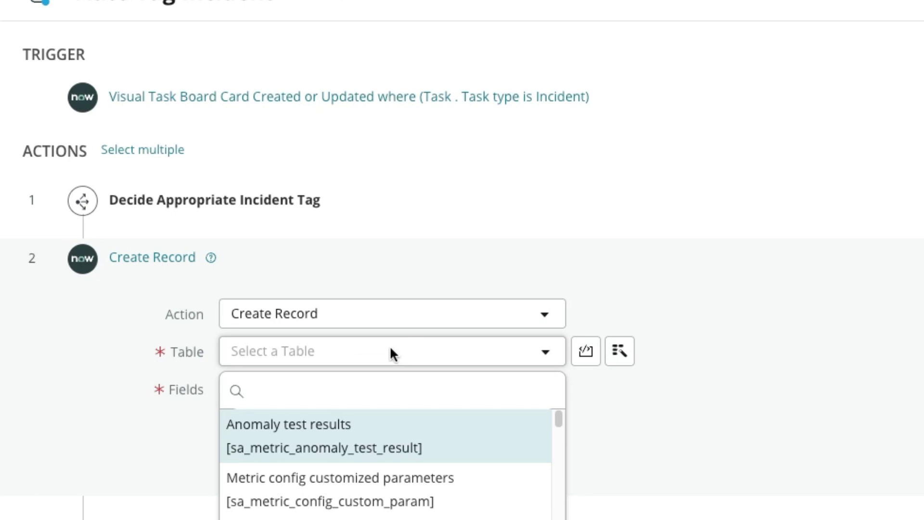
# - Set the Create Record action's table to Label Entry [label_entry] and add an empty field value row
pyautogui.write('label_entry')
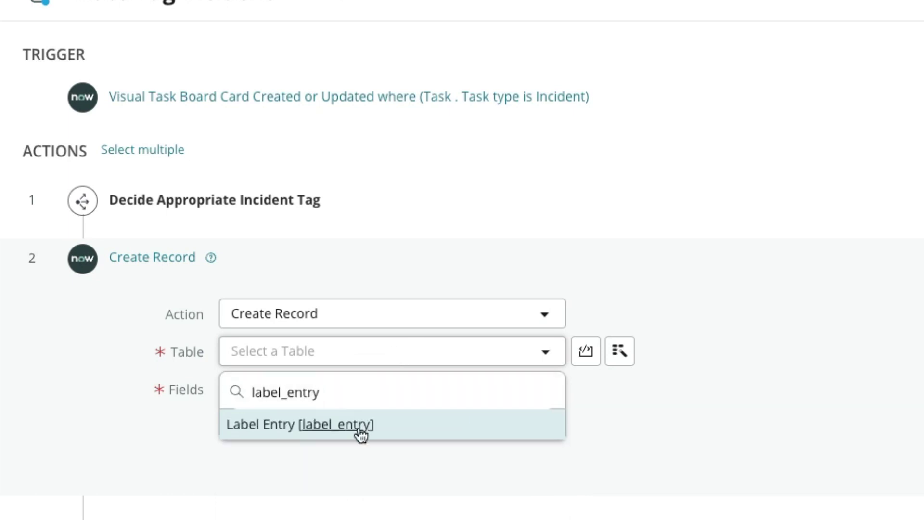
pyautogui.click(360, 425)
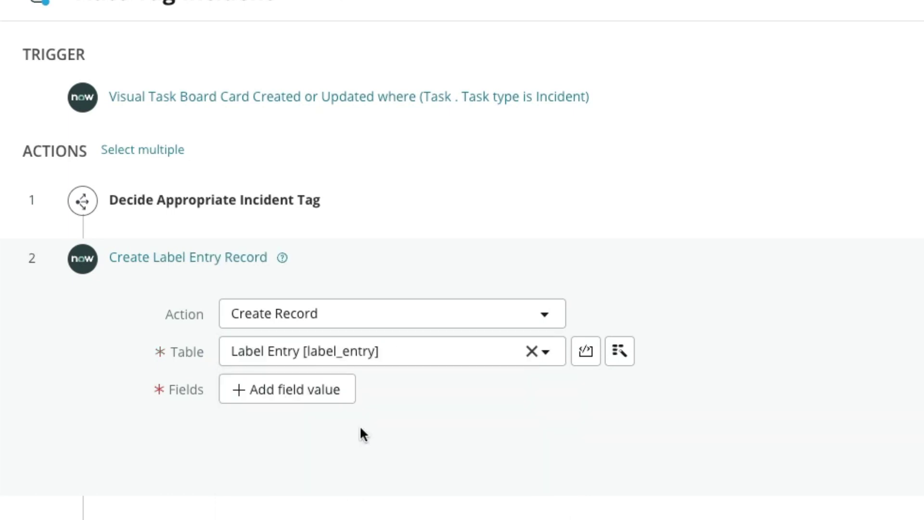
pyautogui.click(280, 393)
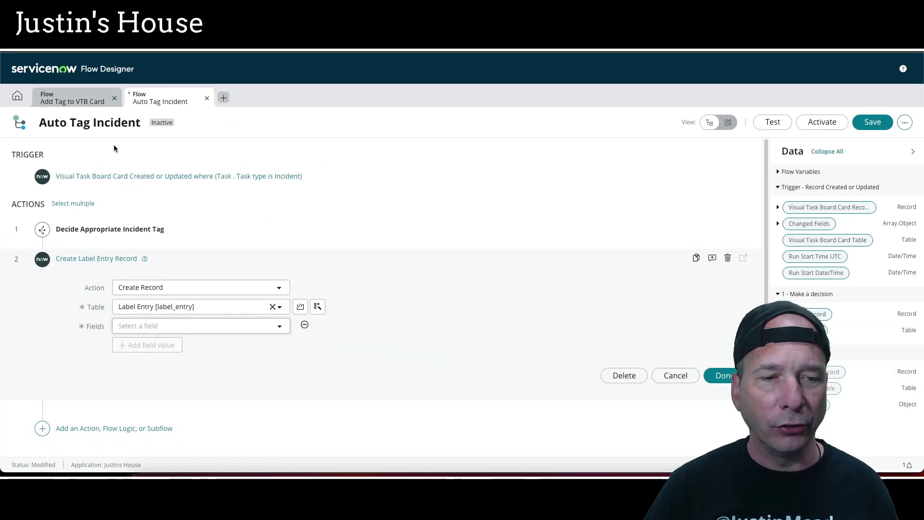
# - Check the Create Label Entry Record fields in the Add Tag to VTB Card flow, and choose Table as the first field in Auto Tag Incident
pyautogui.click(72, 99)
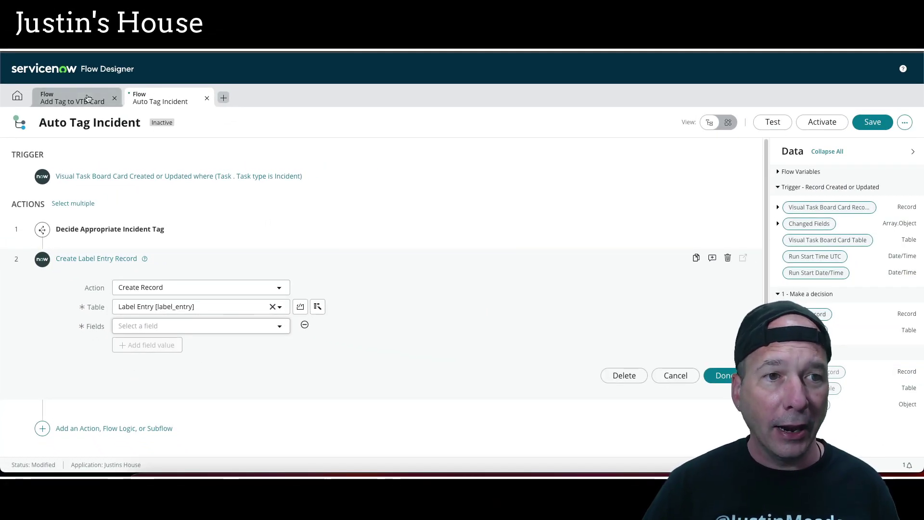
pyautogui.click(201, 269)
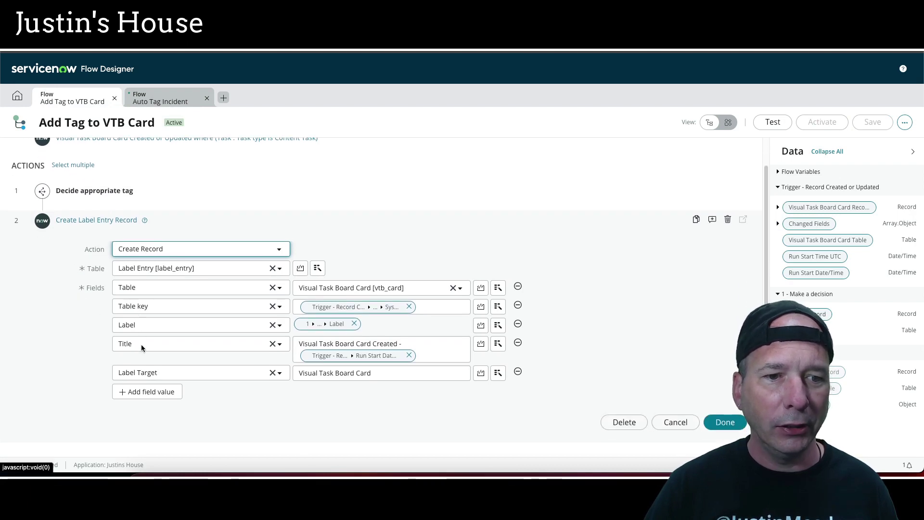
pyautogui.click(161, 99)
pyautogui.click(192, 325)
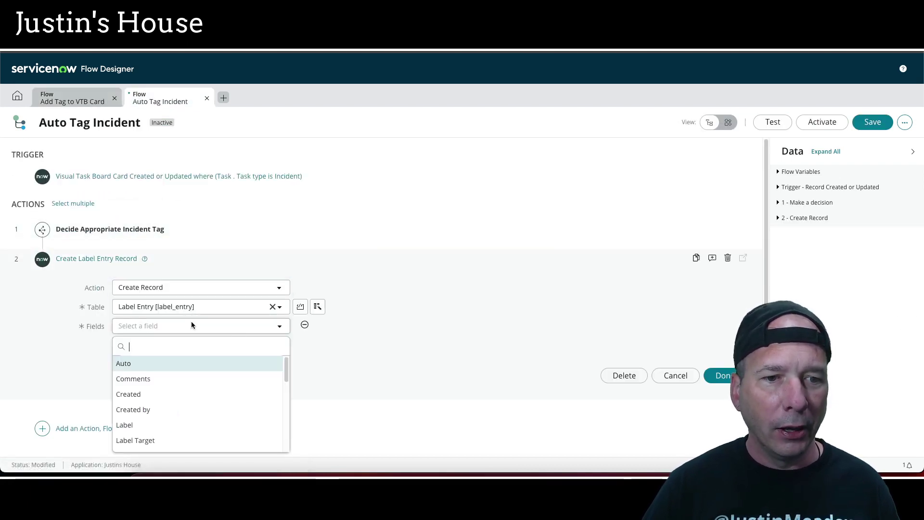
pyautogui.scroll(-3, 159, 398)
pyautogui.scroll(-3, 149, 423)
pyautogui.click(147, 424)
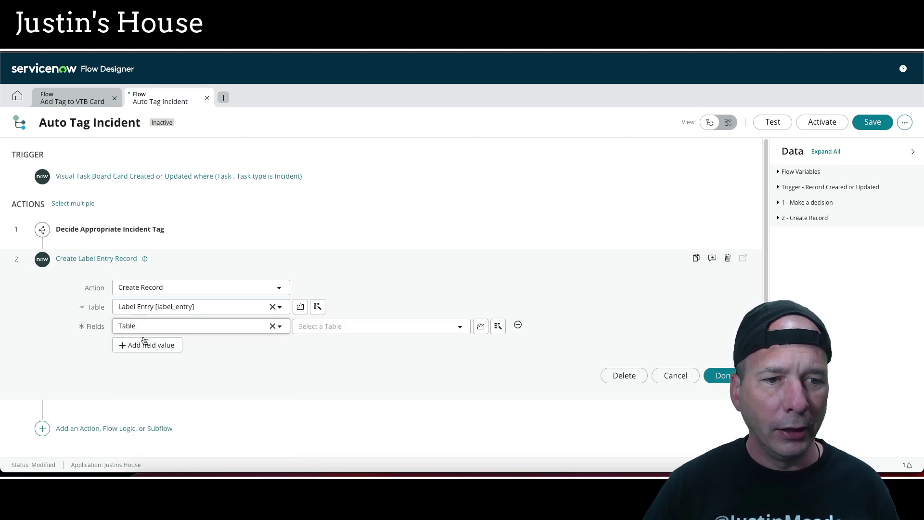
# - Add the Table key and Label fields below the Table field of the label entry record
pyautogui.click(145, 345)
pyautogui.click(151, 345)
pyautogui.scroll(-5, 145, 402)
pyautogui.scroll(3, 142, 405)
pyautogui.click(141, 411)
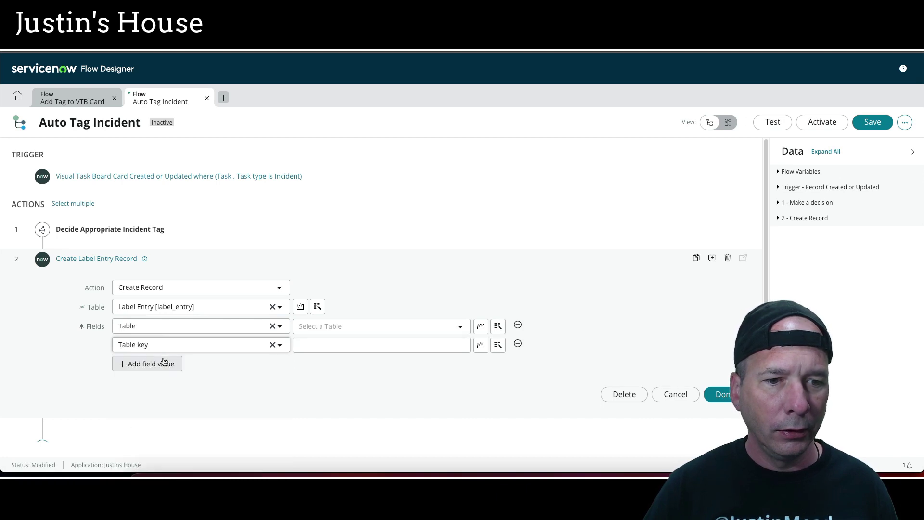
pyautogui.click(164, 364)
pyautogui.click(158, 362)
pyautogui.scroll(-1, 161, 329)
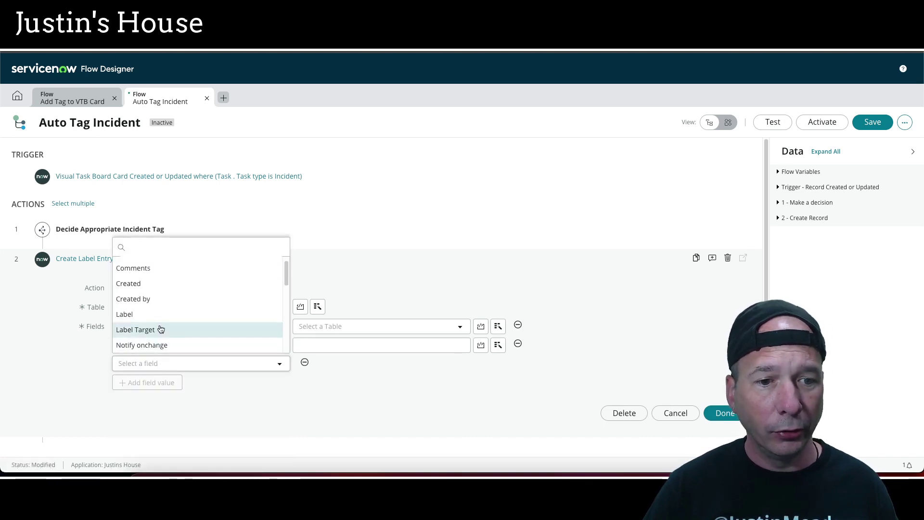
pyautogui.click(158, 315)
# - Check the label entry fields in the Add Tag to VTB Card flow again, and add a Title field in Auto Tag Incident
pyautogui.click(94, 101)
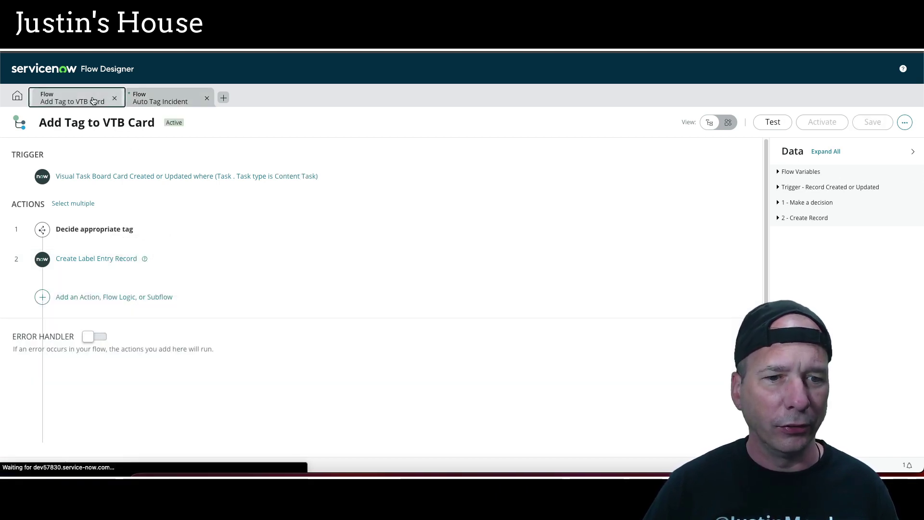
pyautogui.click(210, 260)
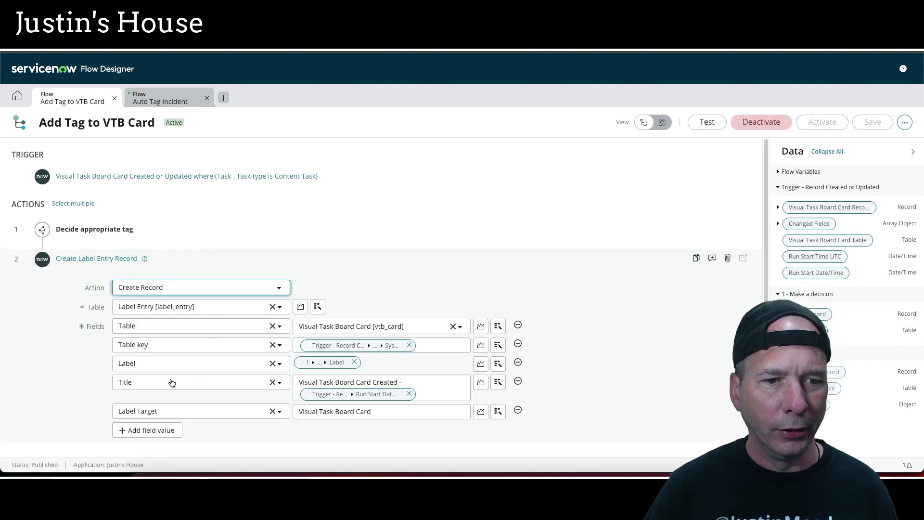
pyautogui.click(159, 101)
pyautogui.click(164, 295)
pyautogui.click(162, 291)
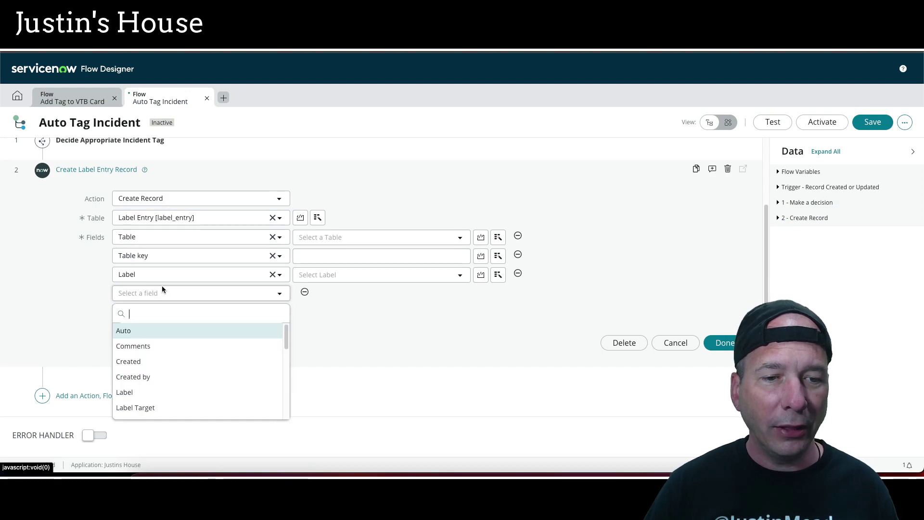
pyautogui.scroll(-5, 144, 381)
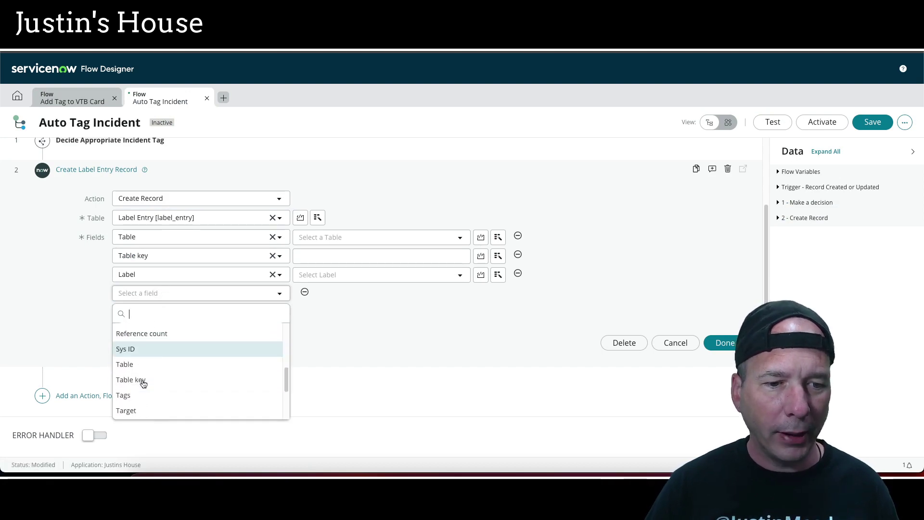
pyautogui.scroll(-2, 143, 383)
pyautogui.click(138, 383)
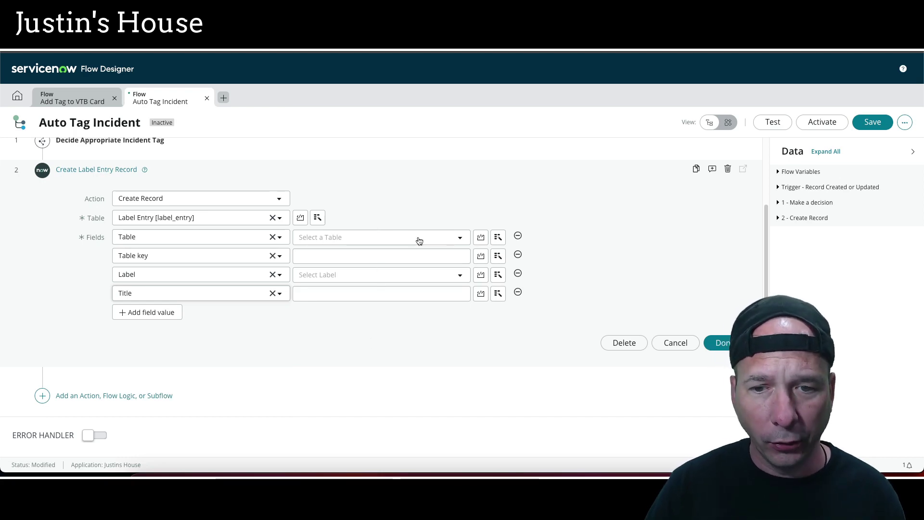
# - Map the Table field's value to the trigger's Visual Task Board Card Table
pyautogui.click(498, 236)
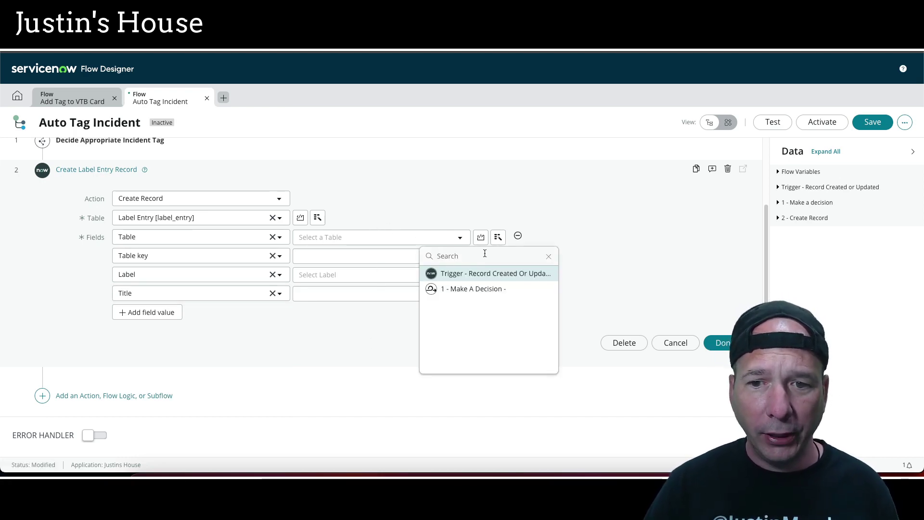
pyautogui.click(497, 273)
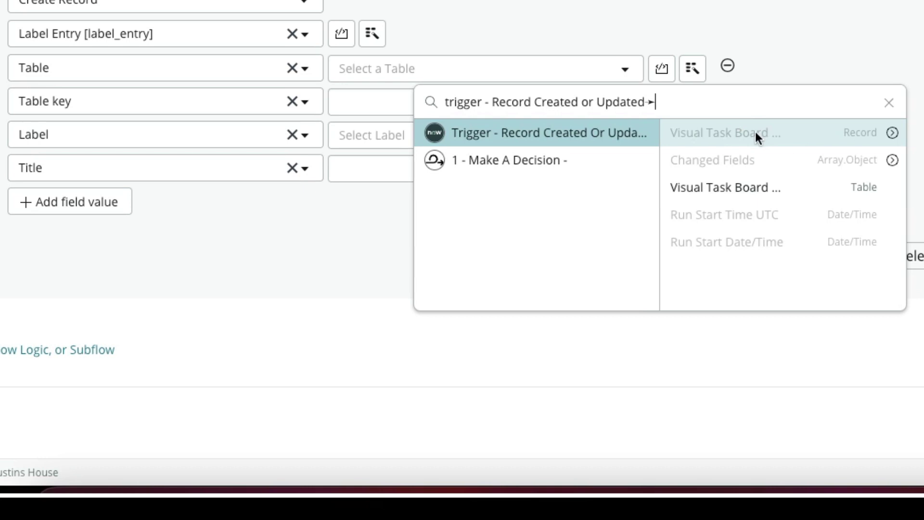
pyautogui.click(775, 190)
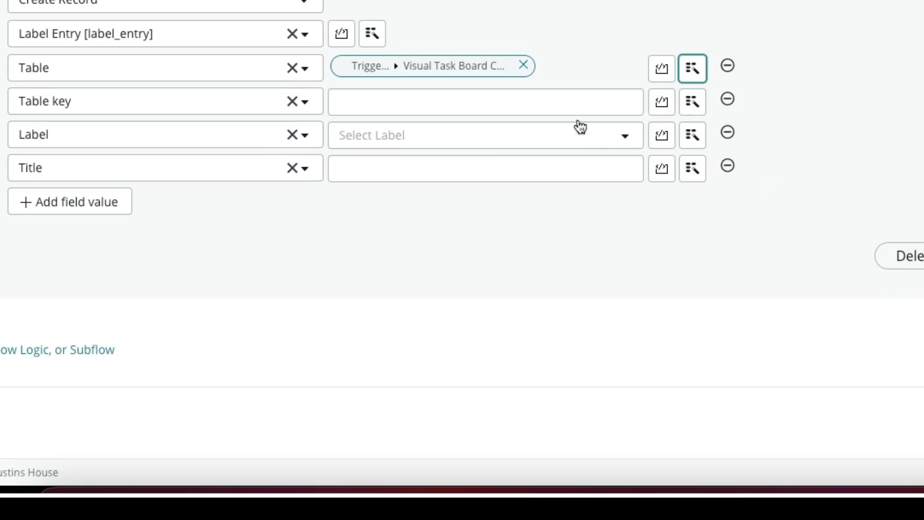
# - Map the Table key value to the Sys ID of the trigger's Visual Task Board Card Record
pyautogui.click(687, 105)
pyautogui.click(698, 171)
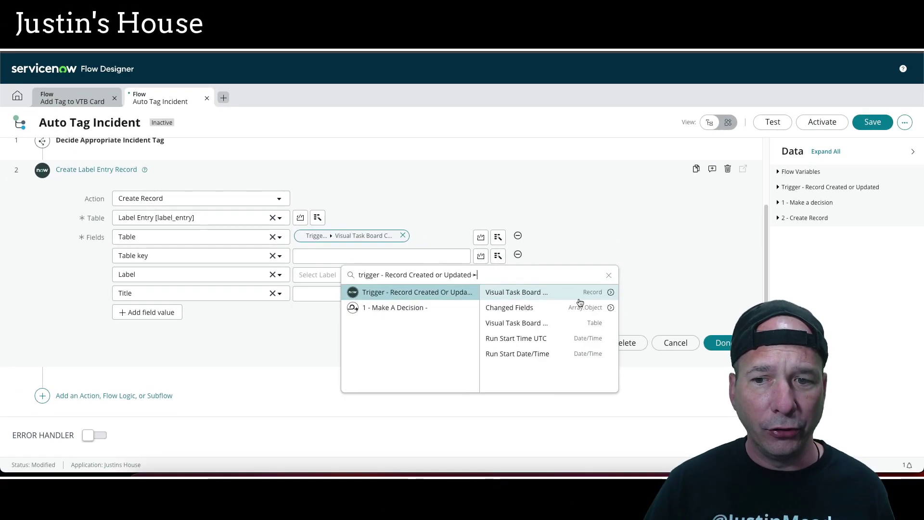
pyautogui.click(610, 292)
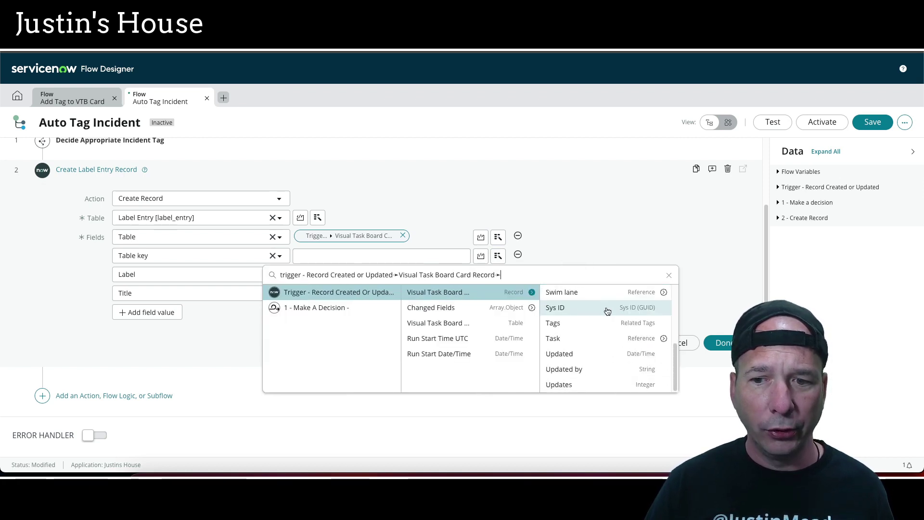
pyautogui.click(574, 311)
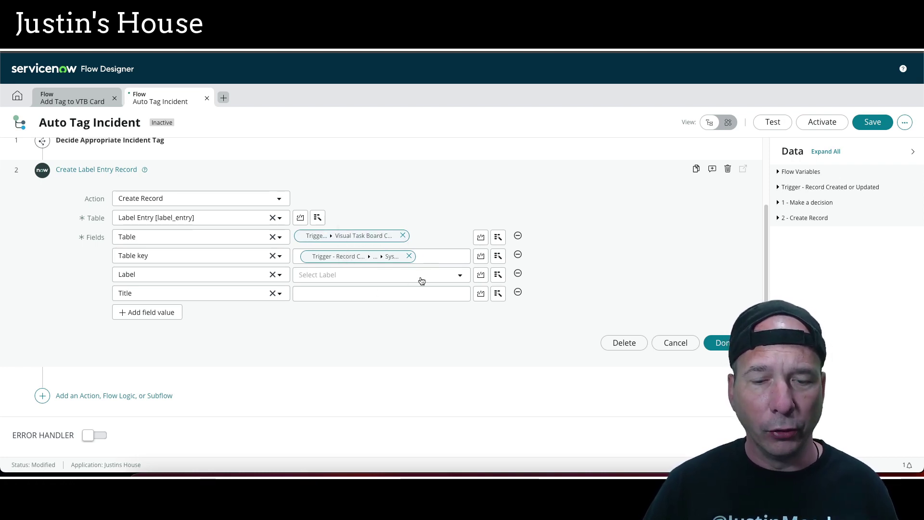
# - Map the Label value to the Label in the Result Record of the 1 - Make a decision step
pyautogui.click(498, 274)
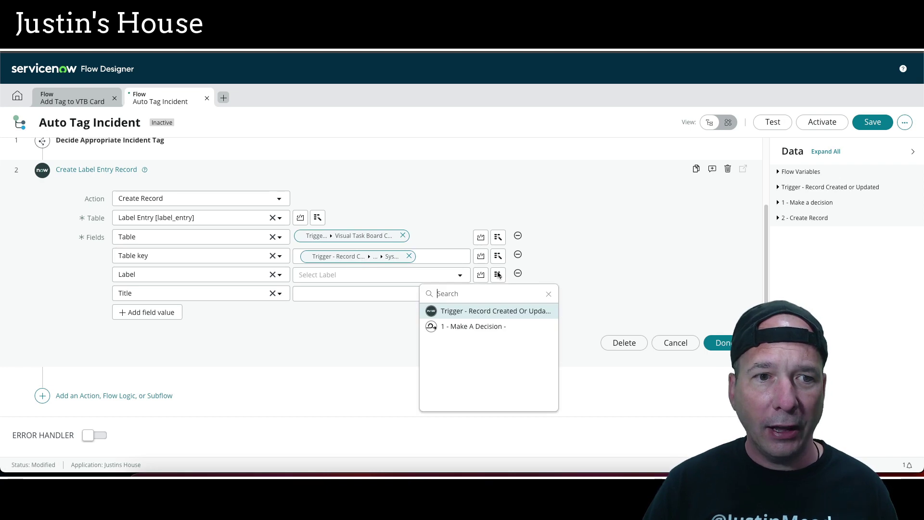
pyautogui.click(489, 326)
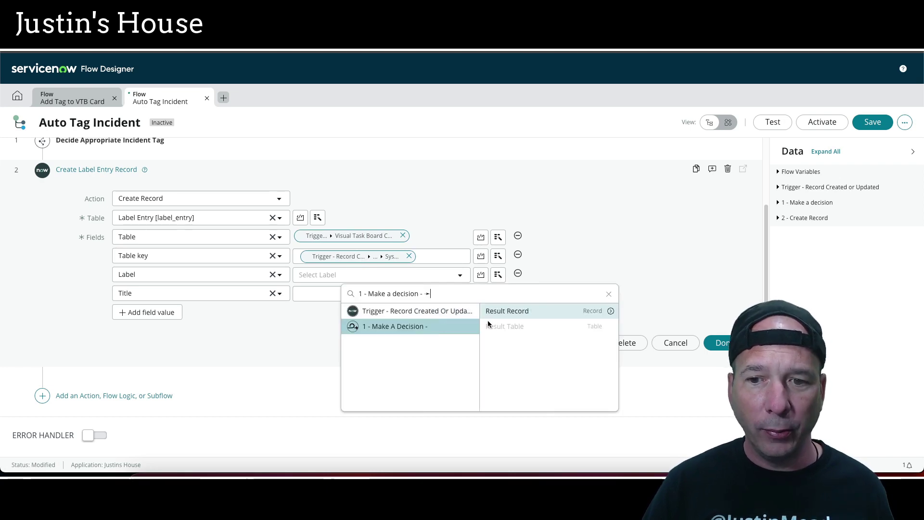
pyautogui.click(608, 311)
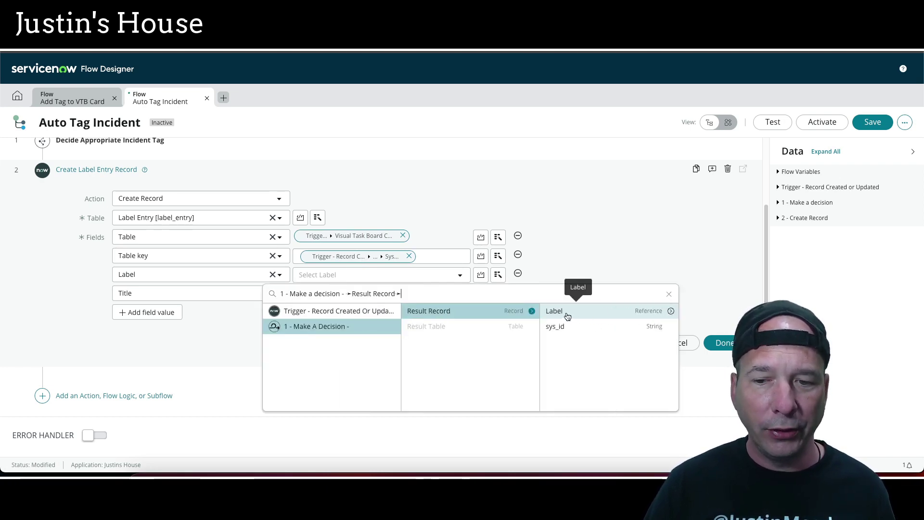
pyautogui.click(566, 312)
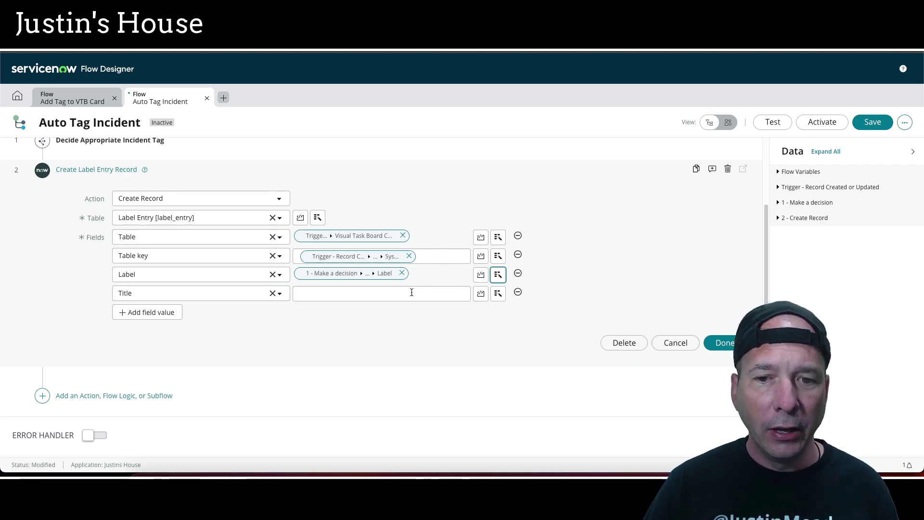
# - Set the Title value to "Visual Task Board Card Created -" followed by the trigger's Run Start Date/Time, and finish the Create Label Entry Record action
pyautogui.write('Vi')
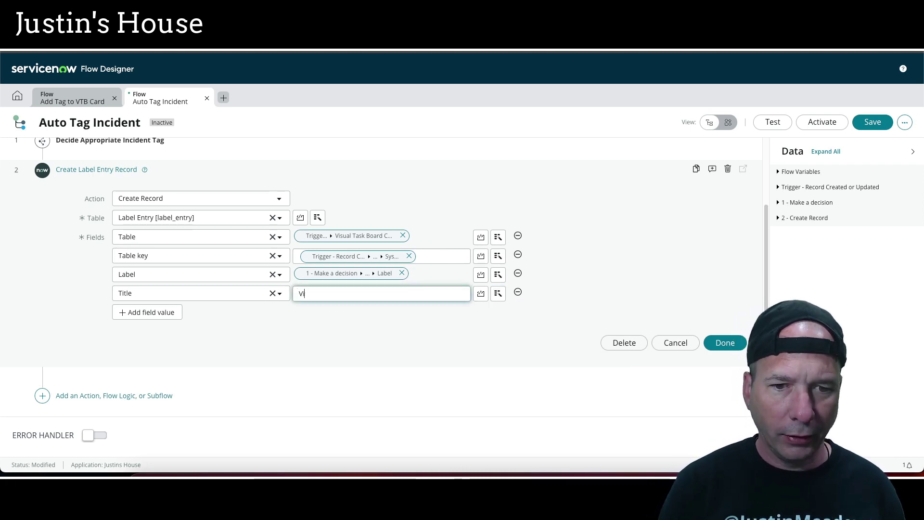
pyautogui.write('sual Task Board C')
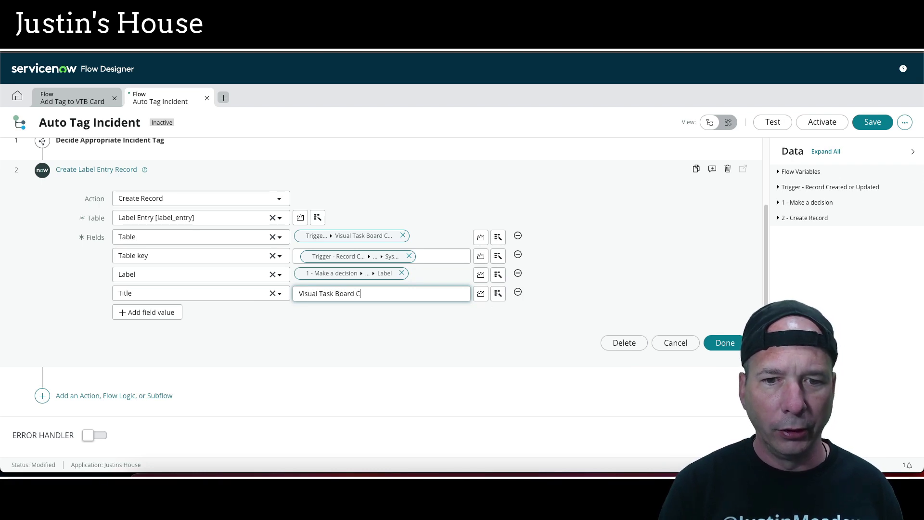
pyautogui.write('ard Created -')
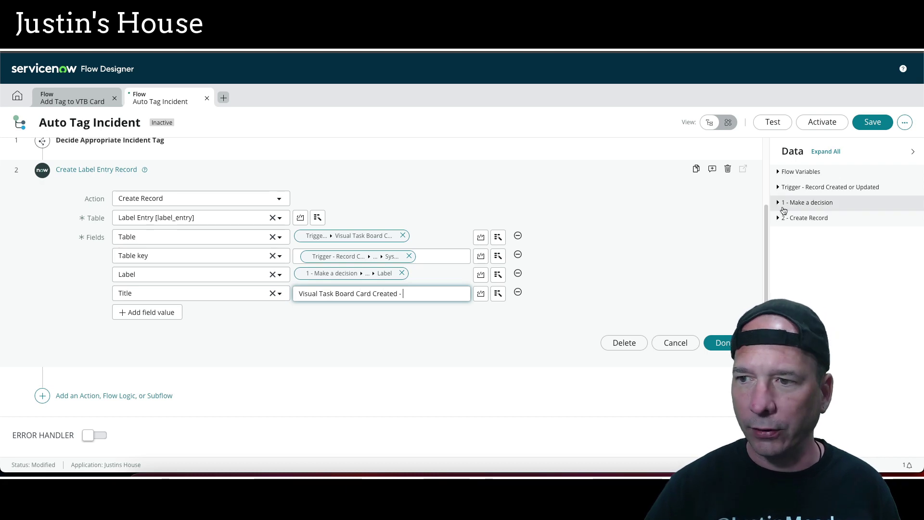
pyautogui.click(499, 297)
pyautogui.click(491, 331)
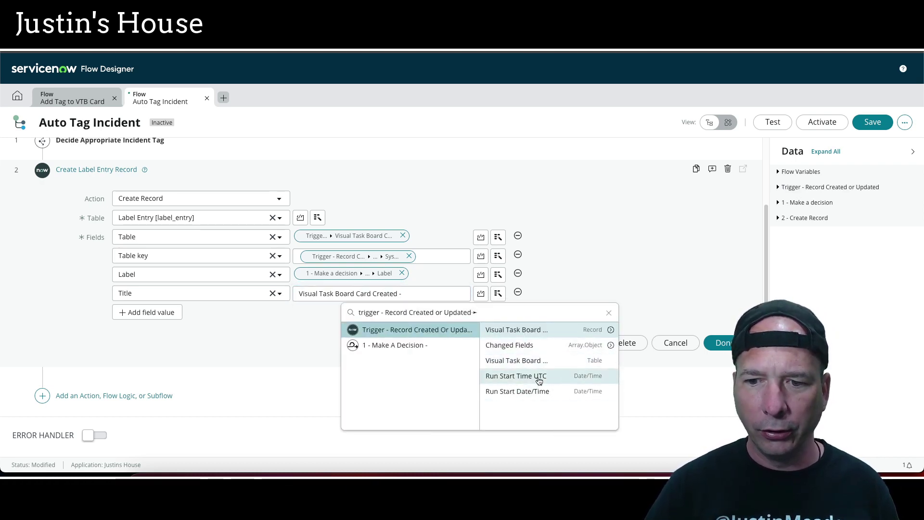
pyautogui.click(530, 392)
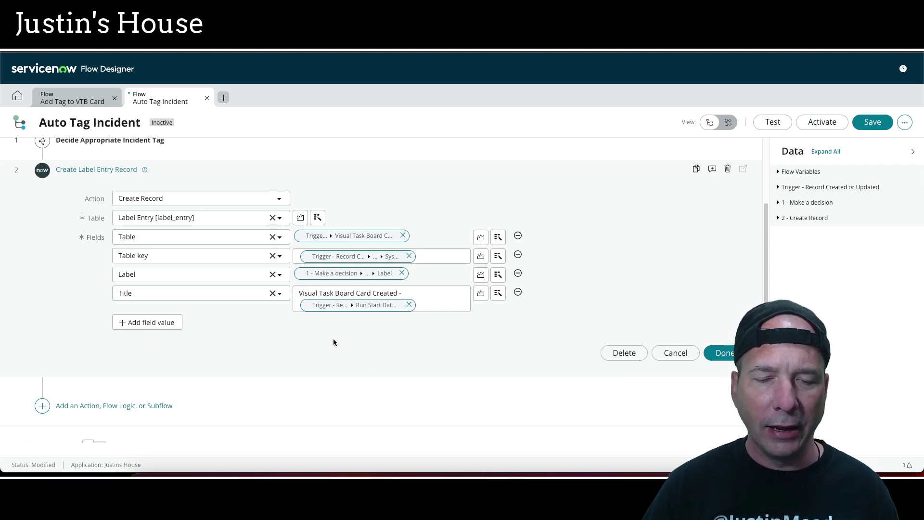
pyautogui.click(713, 351)
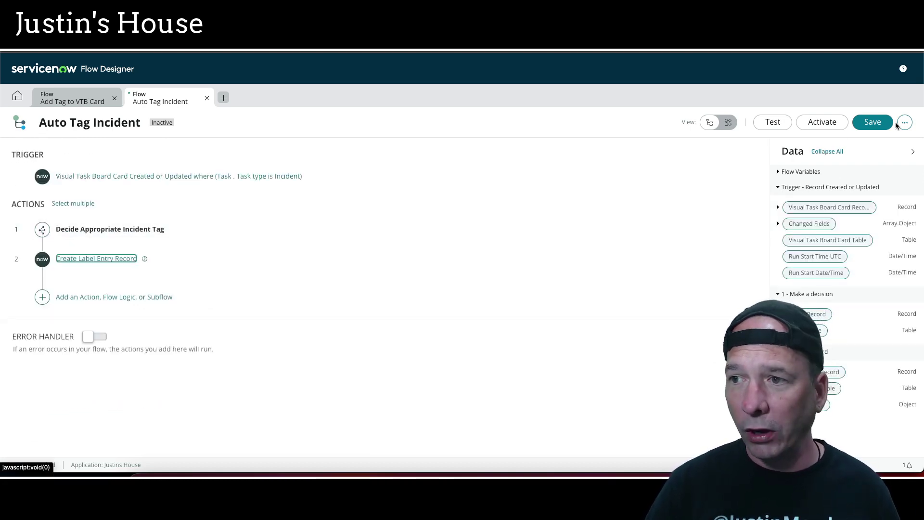
# - Save and activate the Auto Tag Incident flow
pyautogui.click(874, 123)
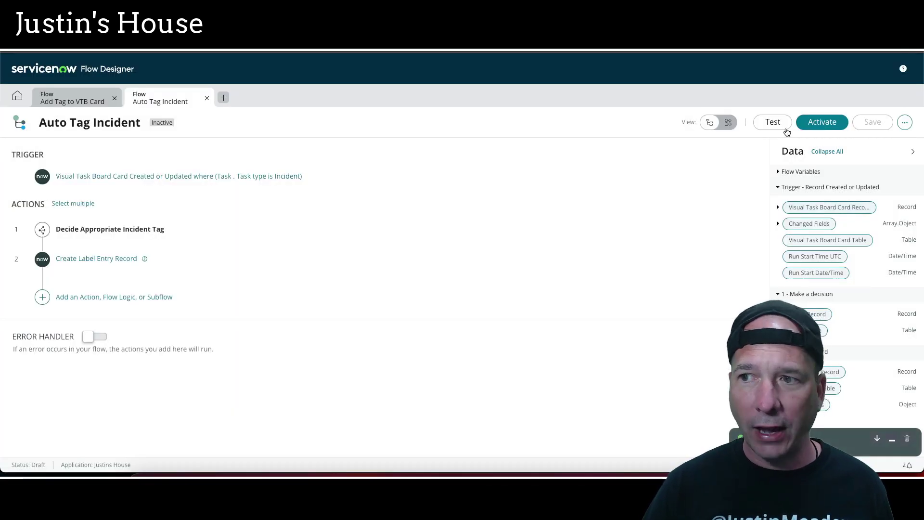
pyautogui.click(813, 123)
pyautogui.click(551, 196)
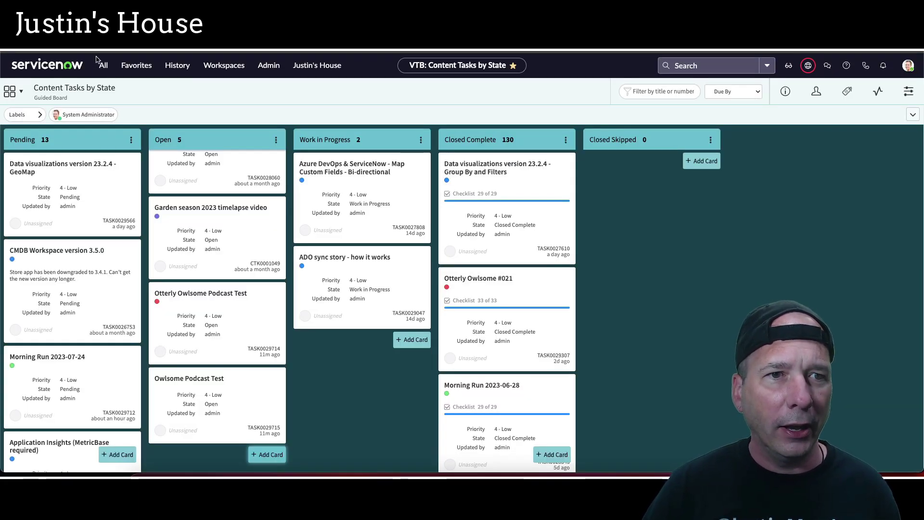
# - Find Visual Task Boards in the platform navigation and create a new freeform board
pyautogui.click(104, 66)
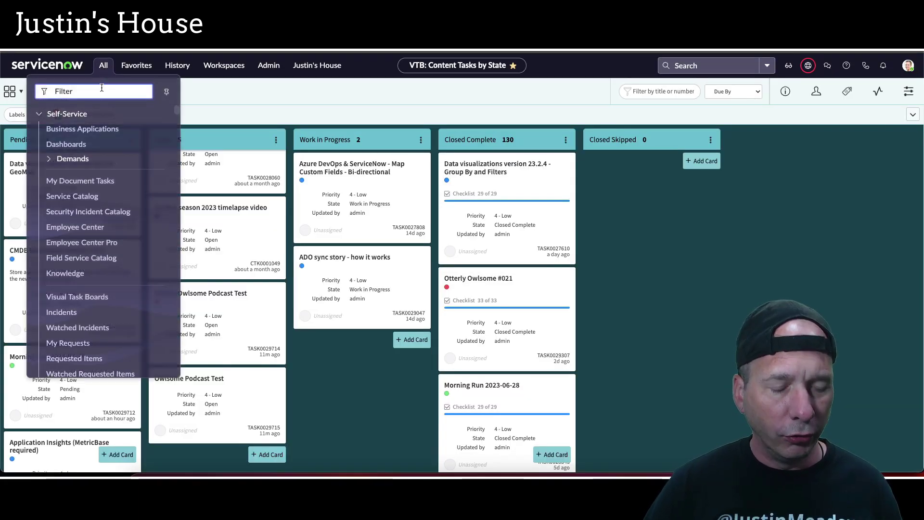
pyautogui.write('visual task b')
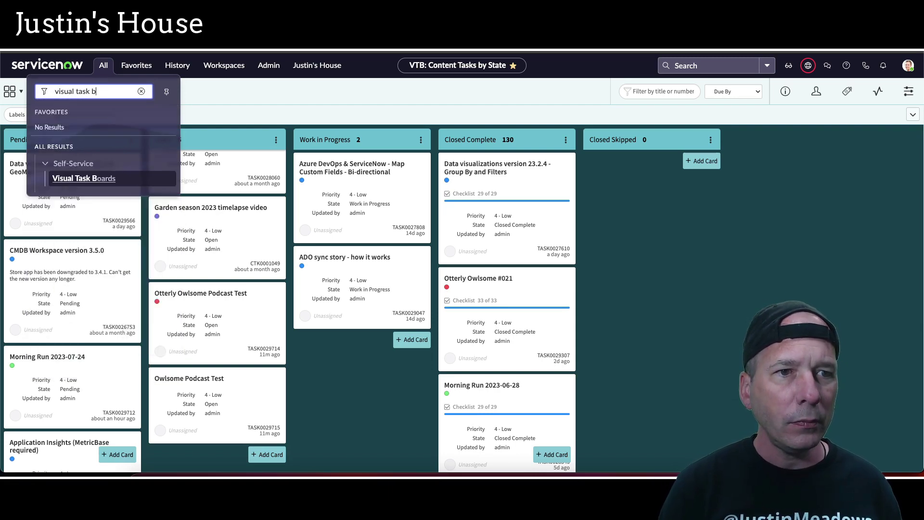
pyautogui.click(109, 181)
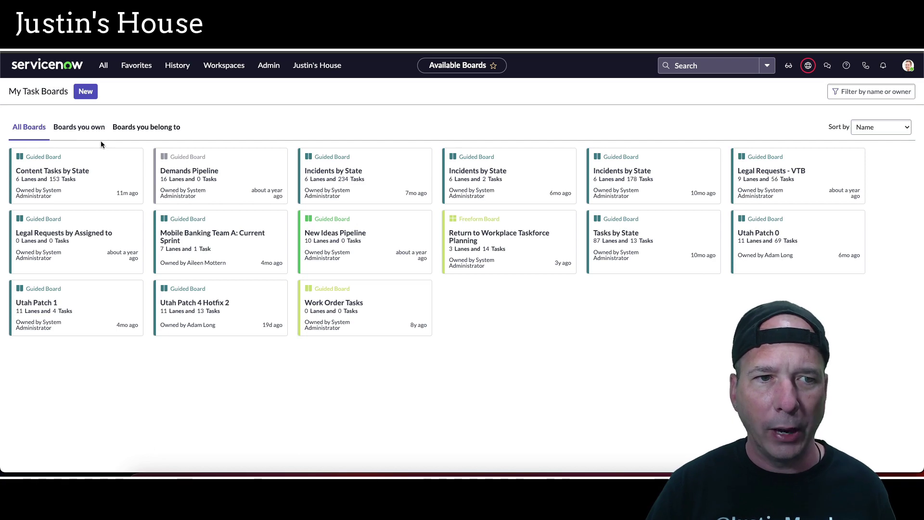
pyautogui.click(87, 91)
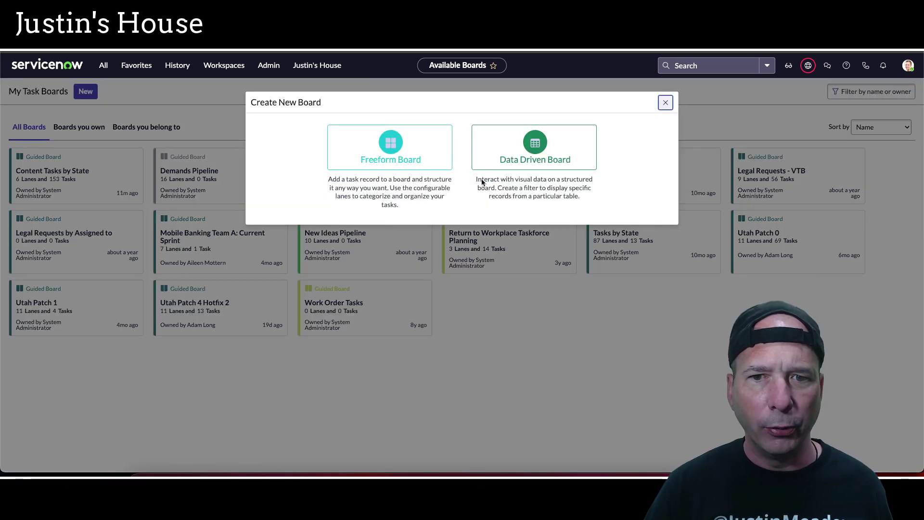
pyautogui.click(424, 161)
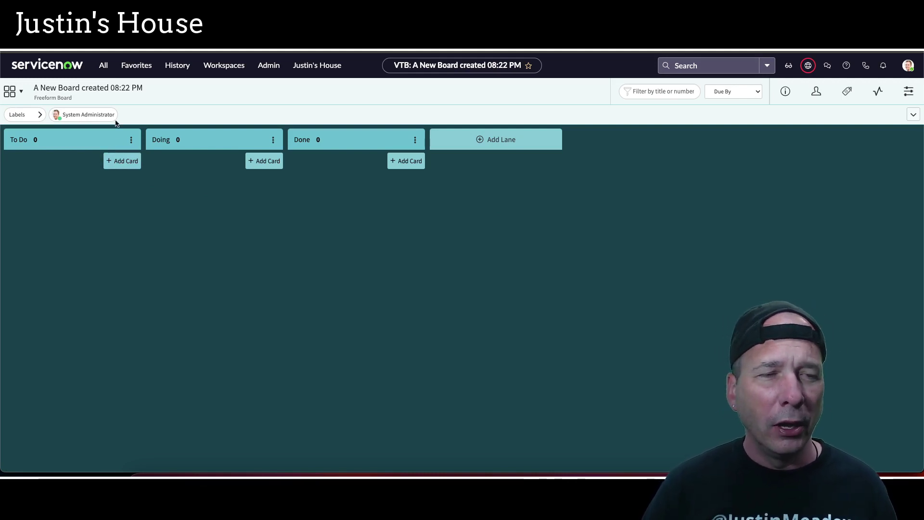
# - Rename the new freeform board as "Justins Demo Board for YouTube"
pyautogui.click(110, 70)
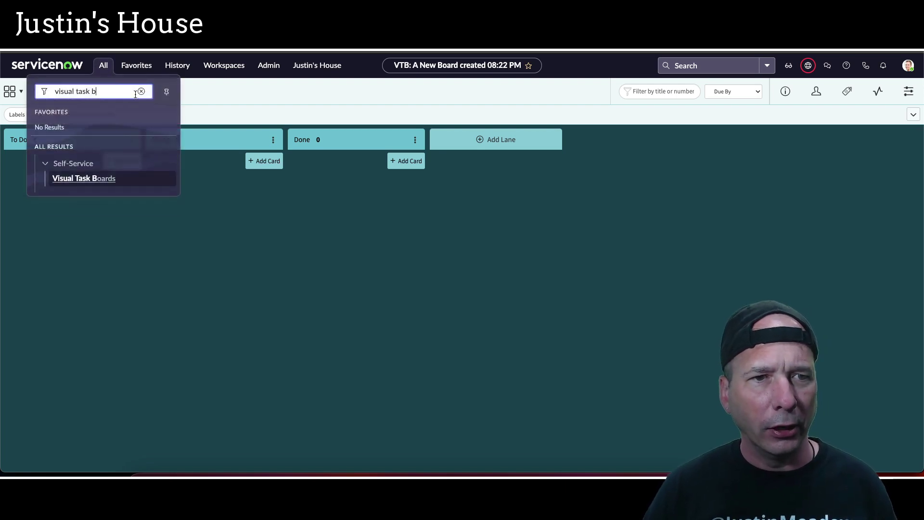
pyautogui.click(199, 89)
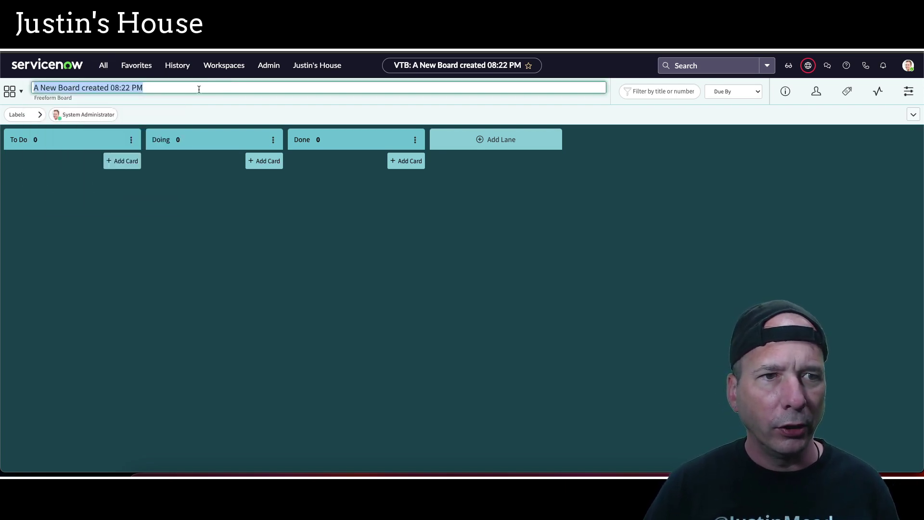
pyautogui.write('Justins Demo B')
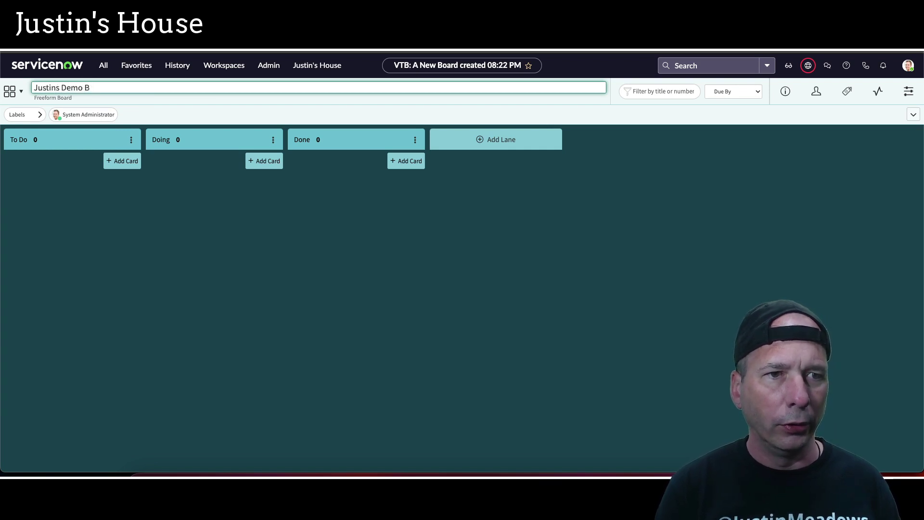
pyautogui.write('oard for YouTu')
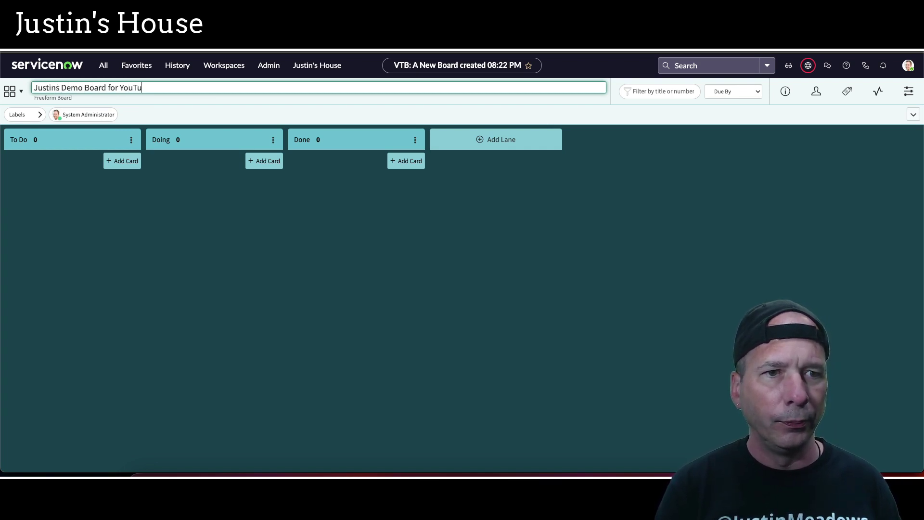
pyautogui.write('be')
pyautogui.press('Return')
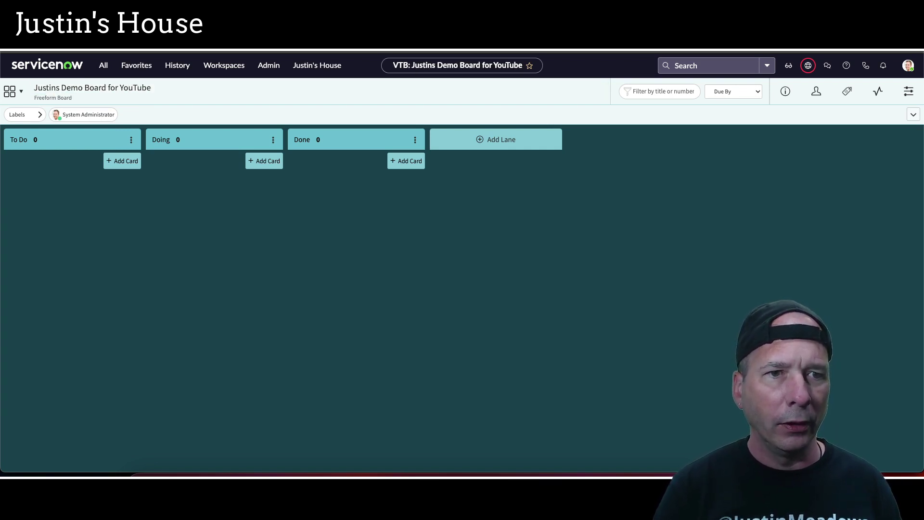
pyautogui.click(110, 70)
pyautogui.write('visual task b')
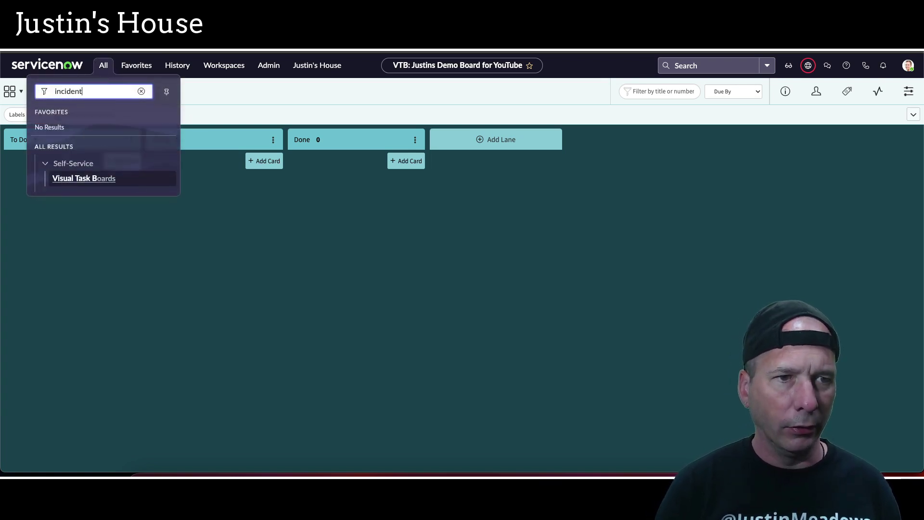
pyautogui.press('Return')
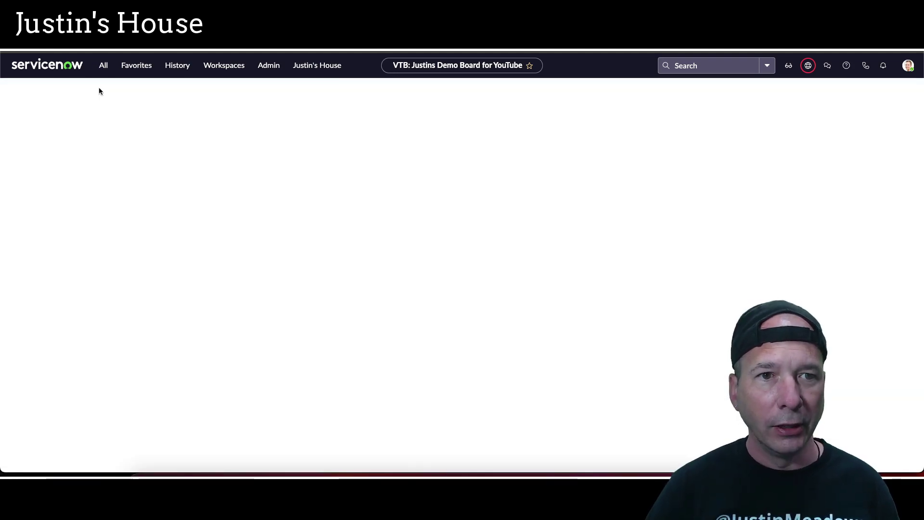
pyautogui.click(190, 68)
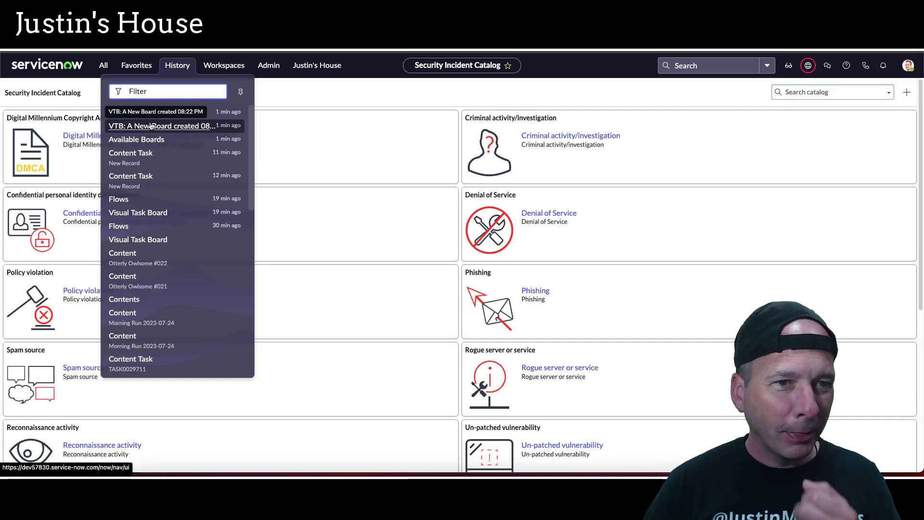
pyautogui.click(152, 126)
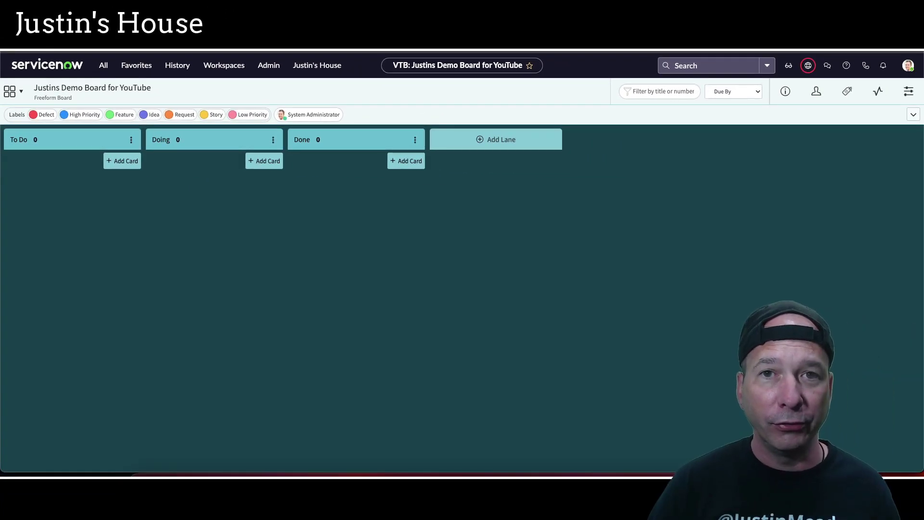
# - Open the Incidents list
pyautogui.click(103, 65)
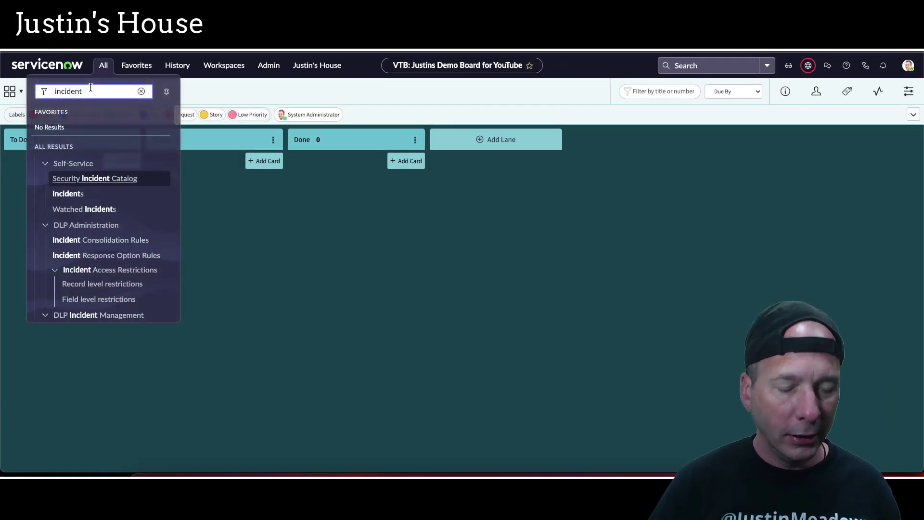
pyautogui.write('ss')
pyautogui.press('Escape')
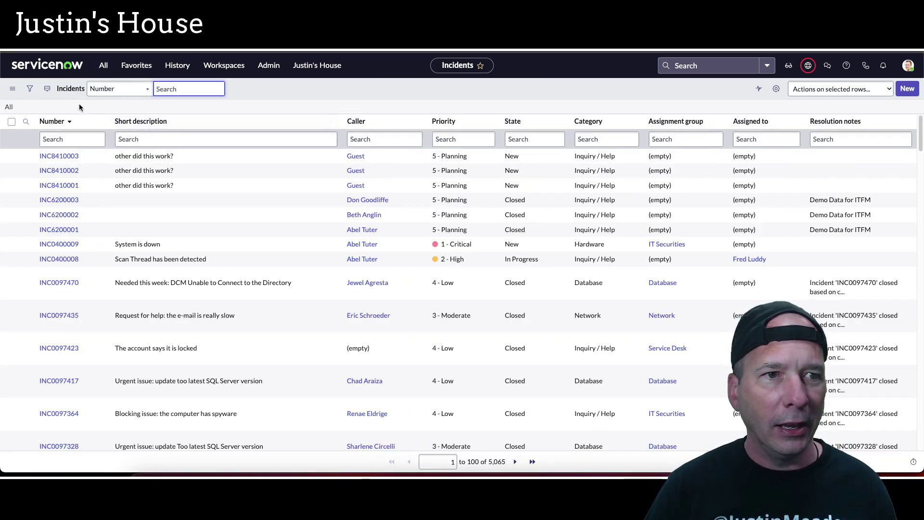
# - Filter the incidents to those whose Priority is one of 1 - Critical and 4 - Low
pyautogui.click(30, 91)
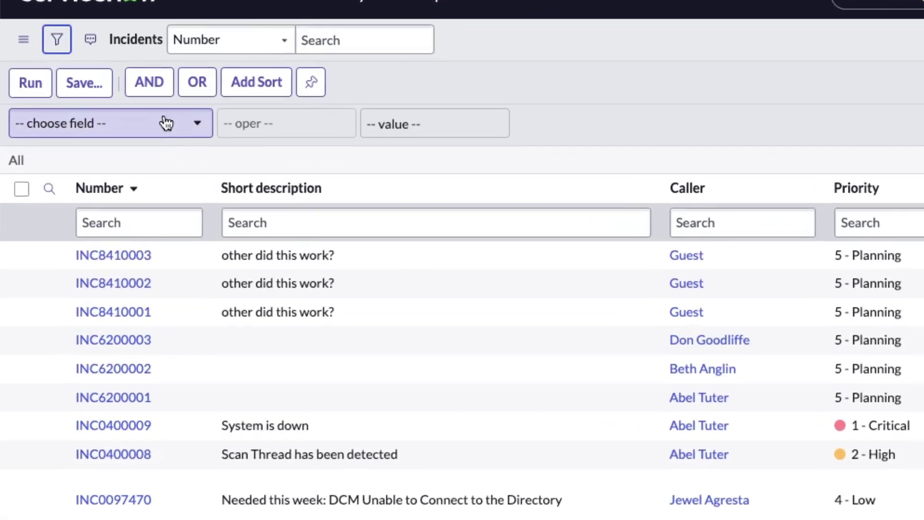
pyautogui.click(83, 133)
pyautogui.write('priori')
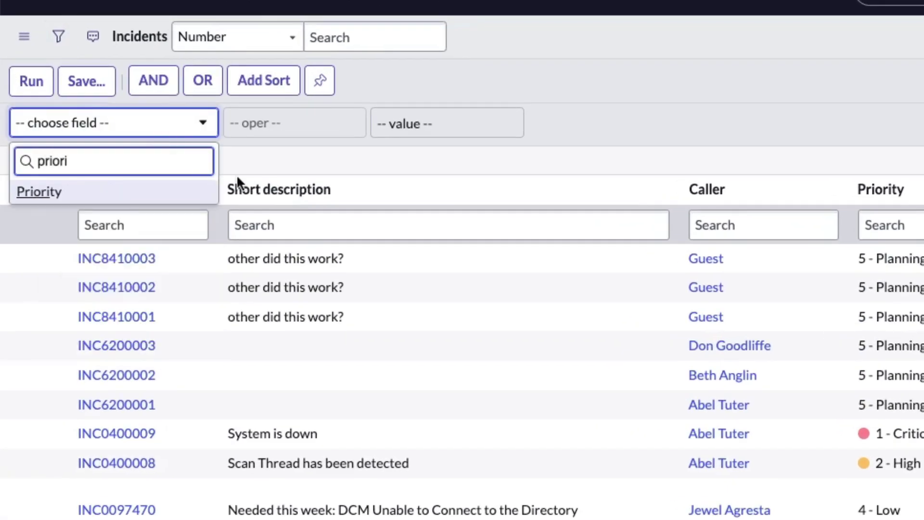
pyautogui.click(172, 195)
pyautogui.click(295, 122)
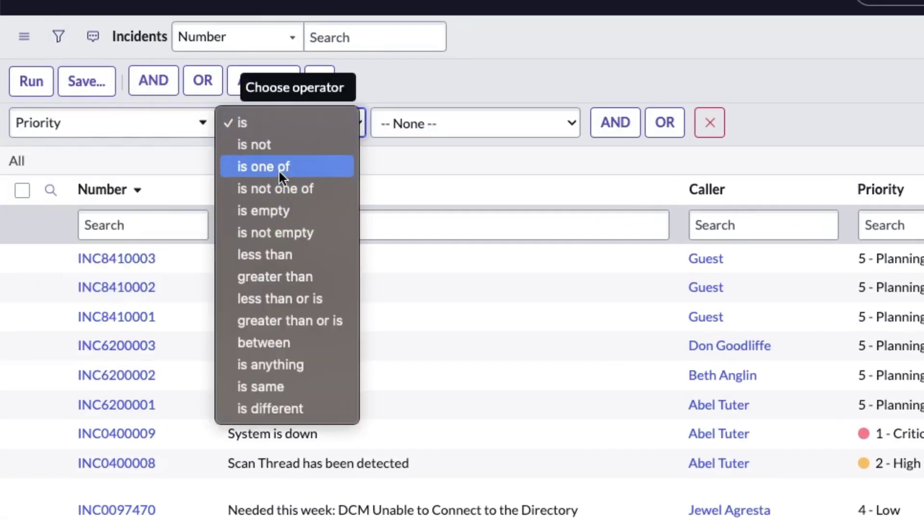
pyautogui.click(278, 169)
pyautogui.moveTo(452, 165); pyautogui.dragTo(442, 171)
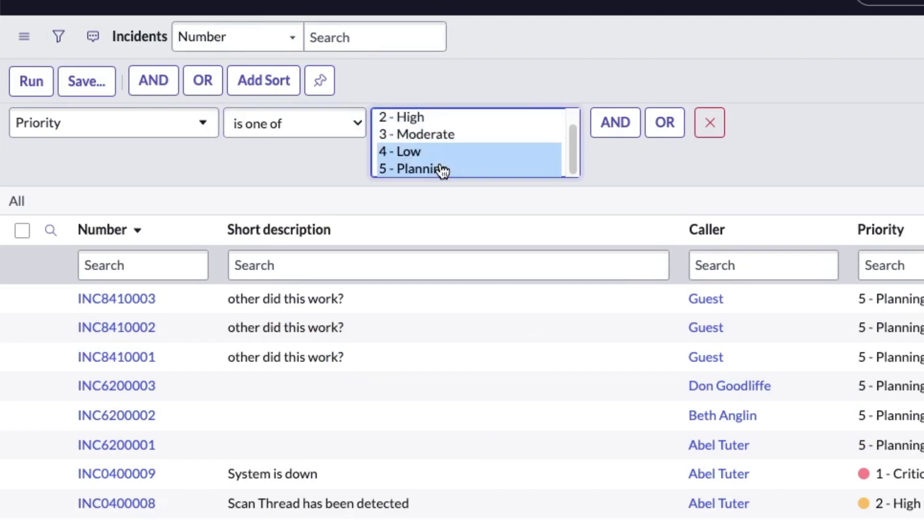
pyautogui.click(442, 157)
pyautogui.scroll(1, 446, 151)
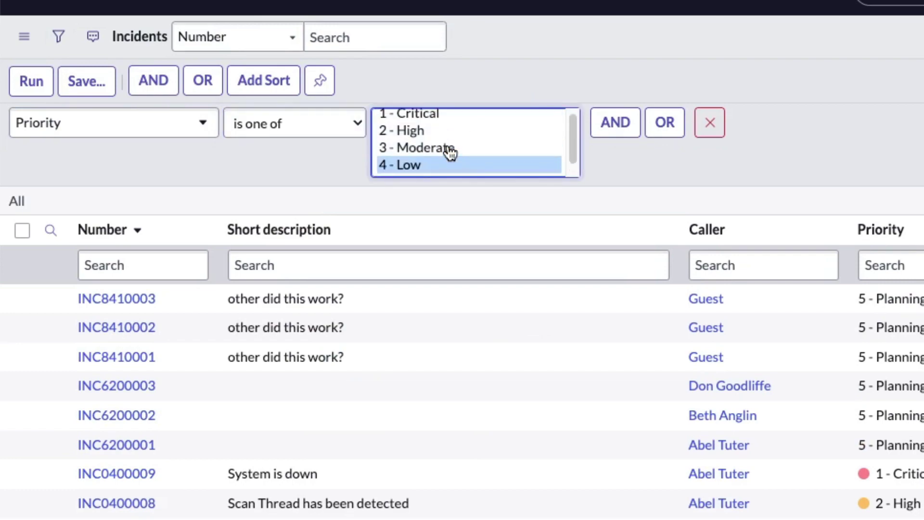
pyautogui.keyDown('super'); pyautogui.click(438, 119); pyautogui.keyUp('super')
pyautogui.click(31, 80)
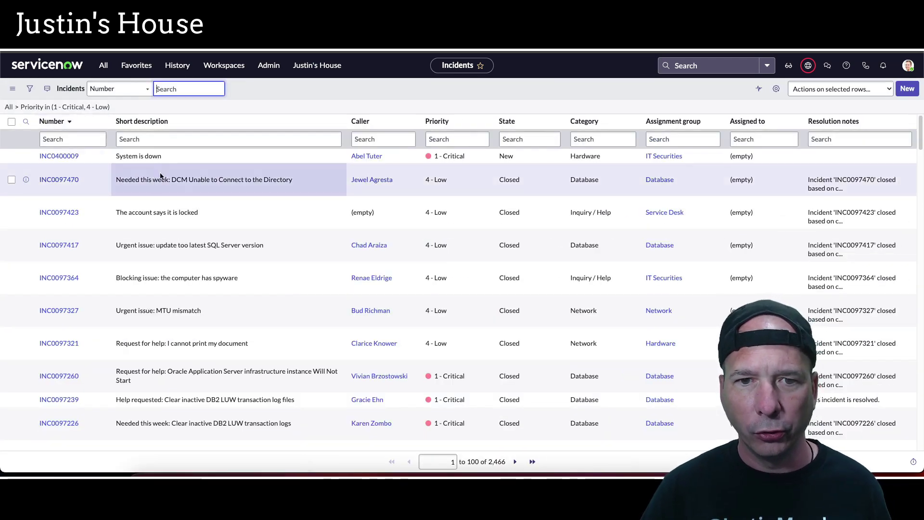
# - Add the critical "System is down" incident to the Justins Demo Board for YouTube visual task board
pyautogui.rightClick(58, 159)
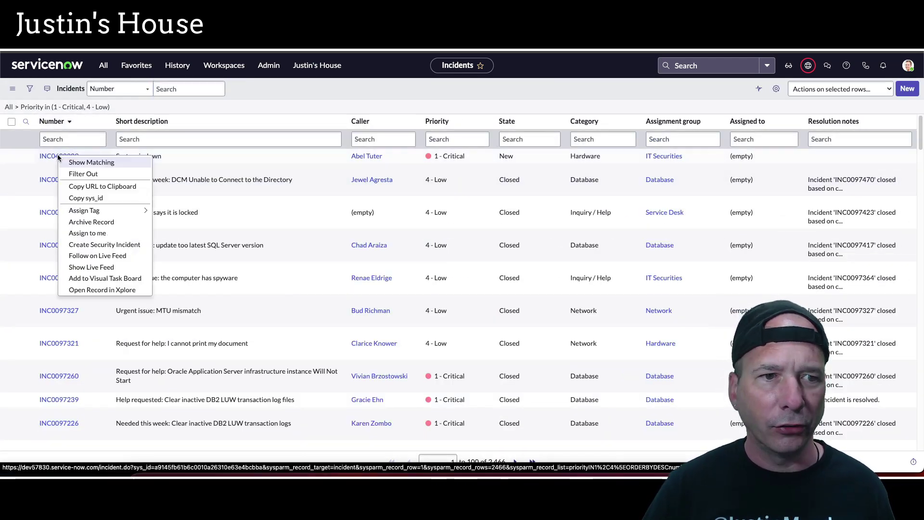
pyautogui.click(120, 280)
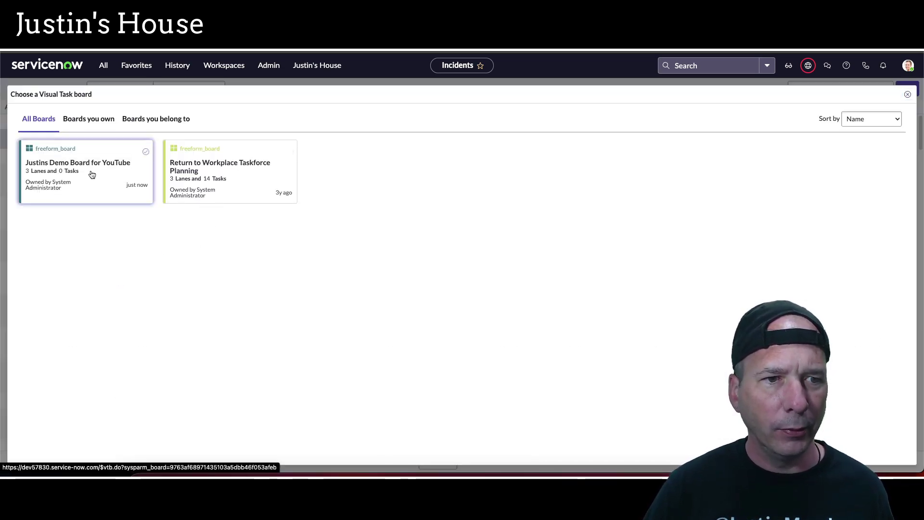
pyautogui.click(90, 171)
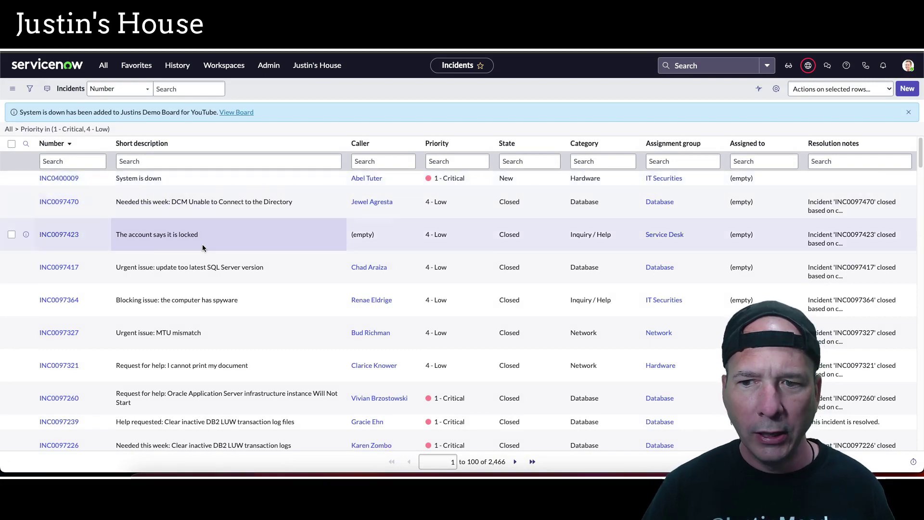
# - Add the low priority "iBM is out-of-space" incident INC0084185 to the Justins Demo Board for YouTube visual task board
pyautogui.scroll(-3, 457, 251)
pyautogui.scroll(-20, 458, 252)
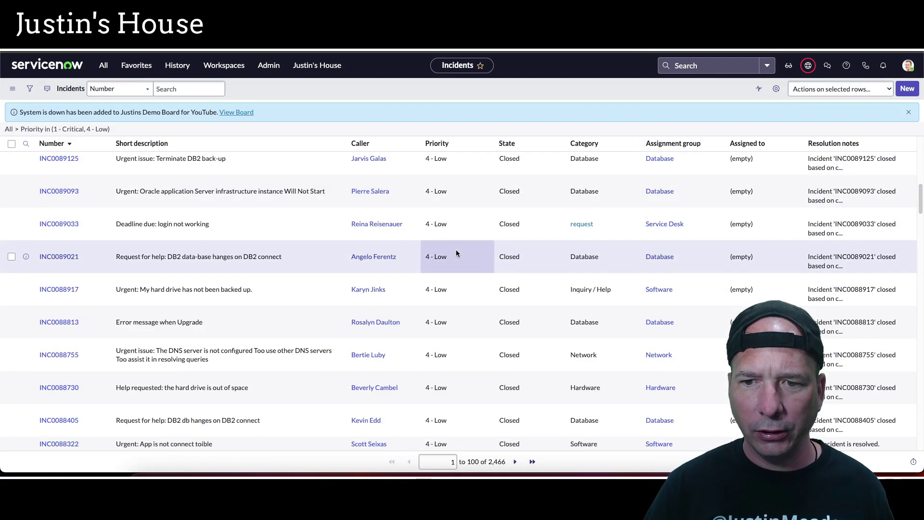
pyautogui.scroll(-10, 456, 268)
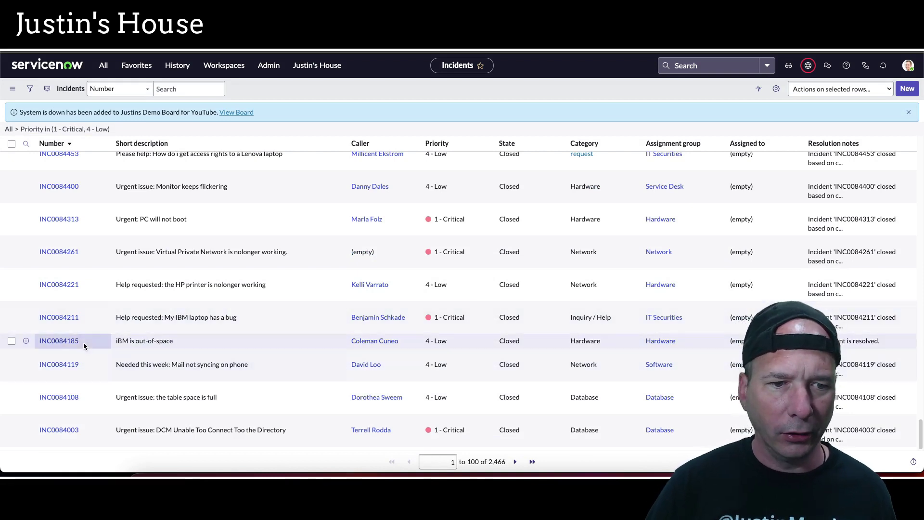
pyautogui.rightClick(68, 341)
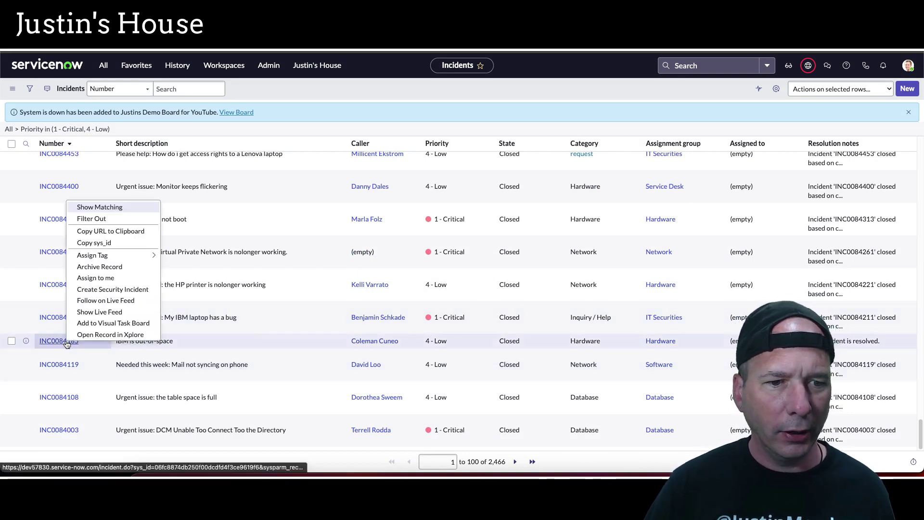
pyautogui.click(114, 323)
pyautogui.click(68, 179)
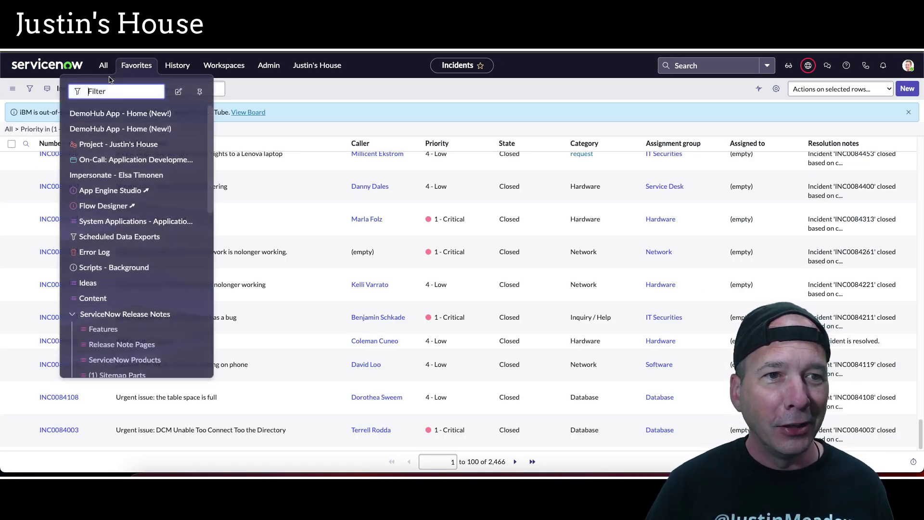
# - Open the Justins Demo Board for YouTube task board and check the label on the "iBM is out-of-space" card against the label list
pyautogui.click(177, 65)
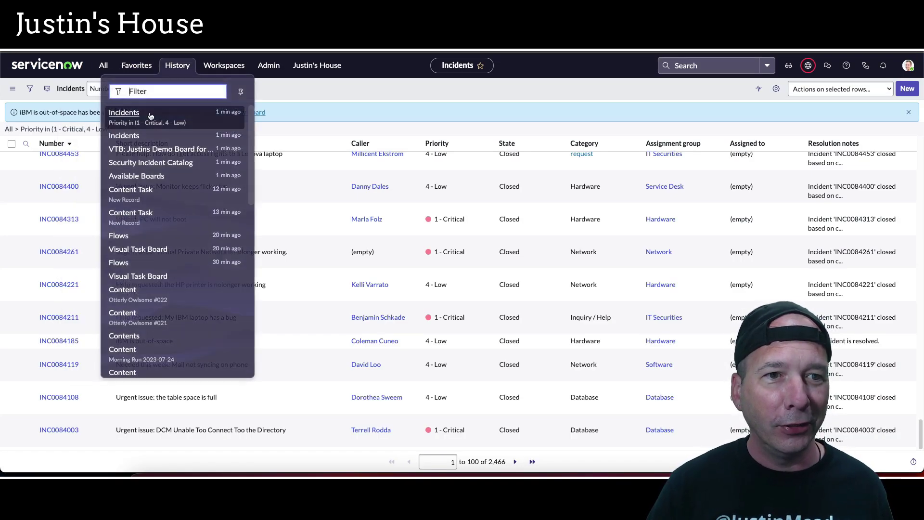
pyautogui.click(155, 150)
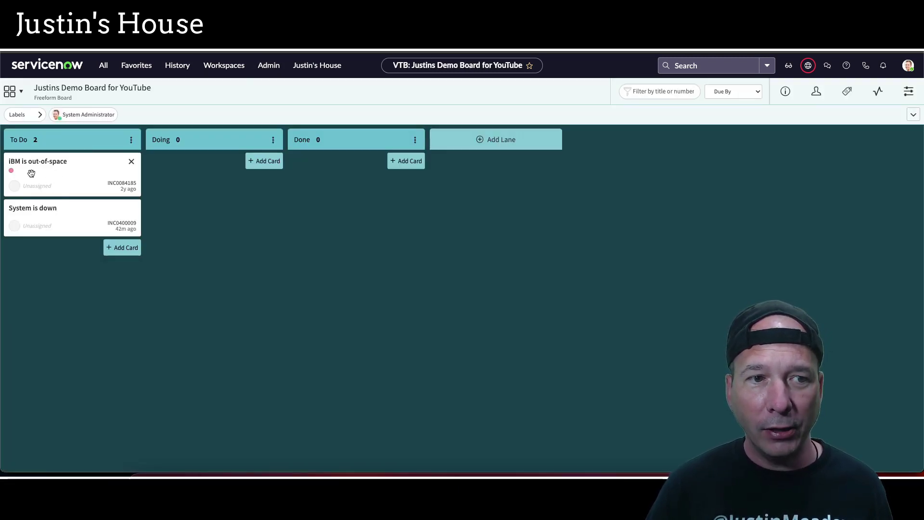
pyautogui.click(40, 115)
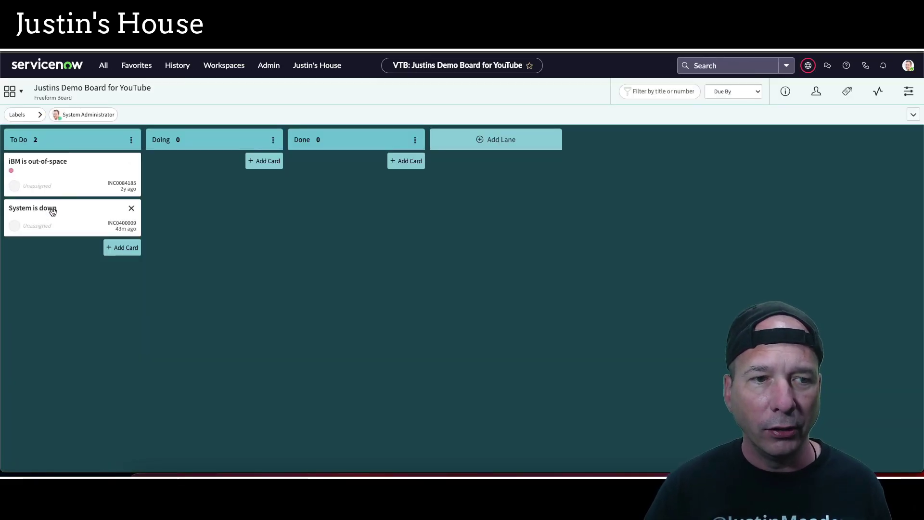
# - Examine the priority on the "System is down" incident record from its card, and check the board's label list again
pyautogui.click(128, 225)
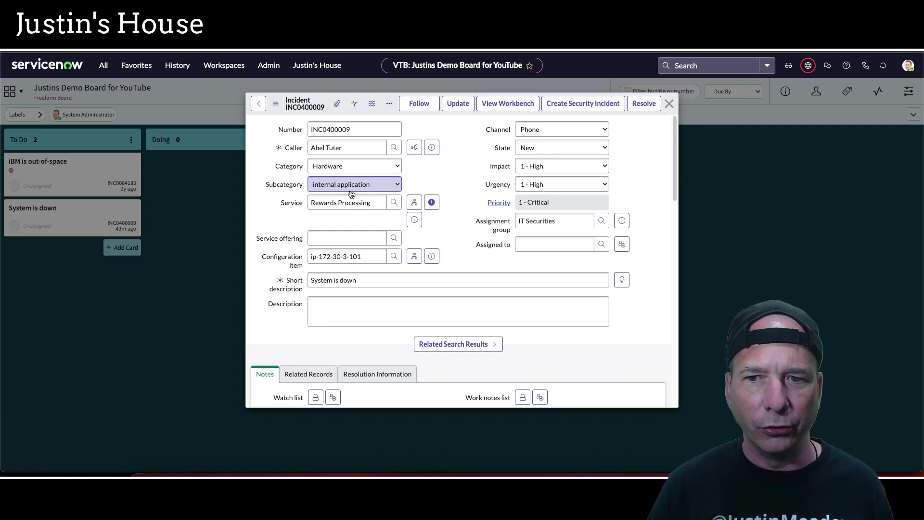
pyautogui.click(668, 105)
pyautogui.click(38, 115)
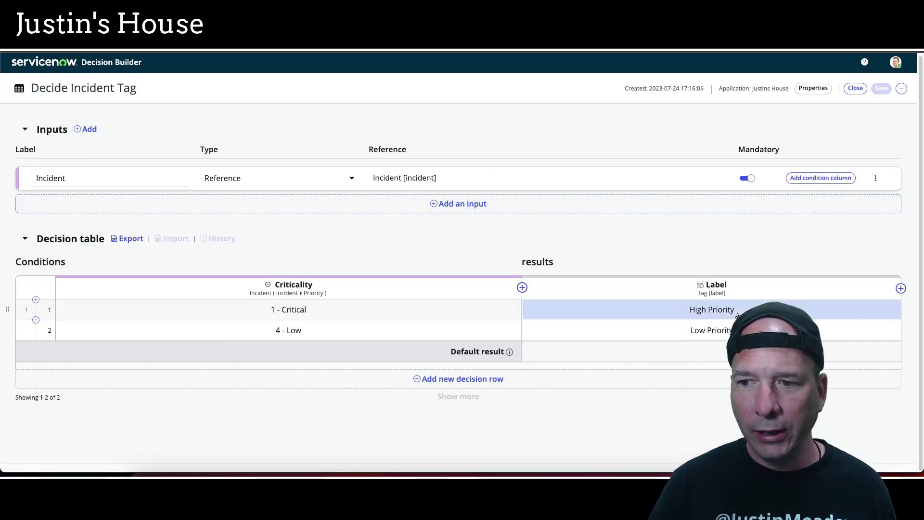
# - In the Decide Incident Tag decision table, reselect the second High Priority tag as the 1 - Critical row's result and save the table
pyautogui.click(683, 309)
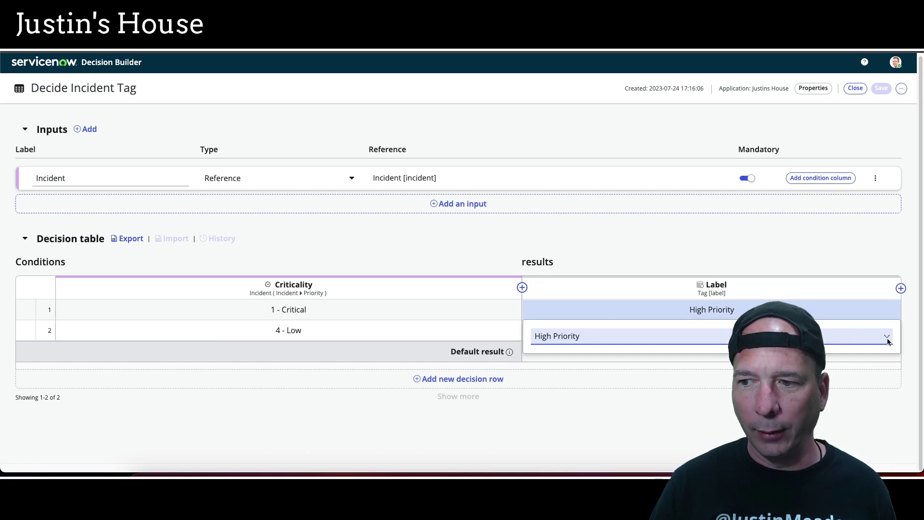
pyautogui.press('BackSpace')
pyautogui.press('BackSpace')
pyautogui.press('BackSpace')
pyautogui.press('BackSpace')
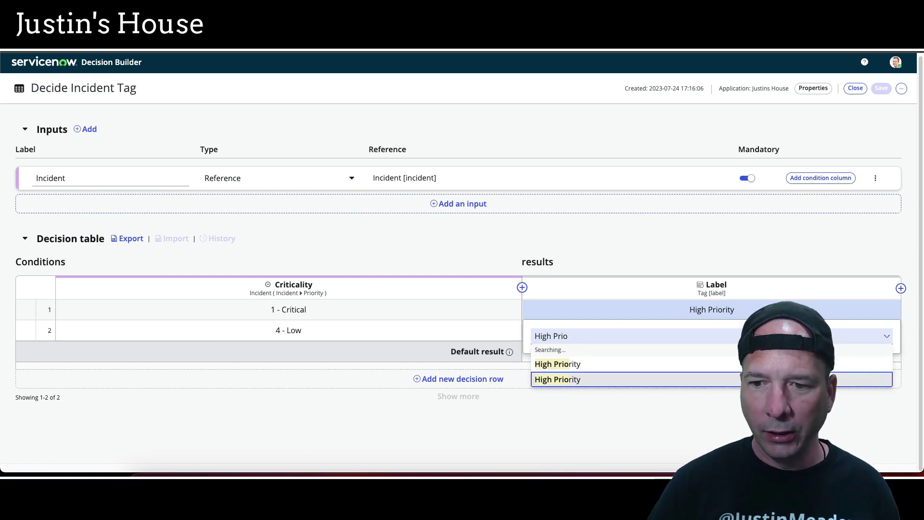
pyautogui.click(701, 380)
pyautogui.click(667, 244)
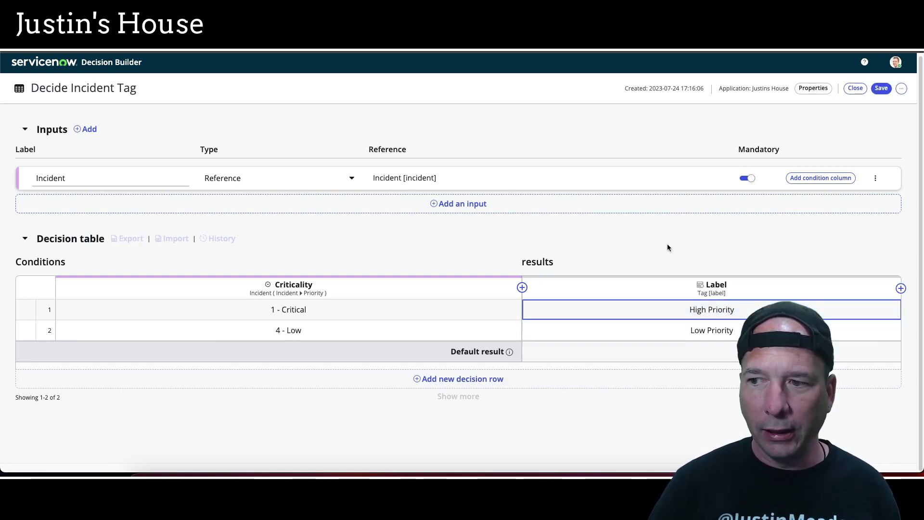
pyautogui.click(882, 88)
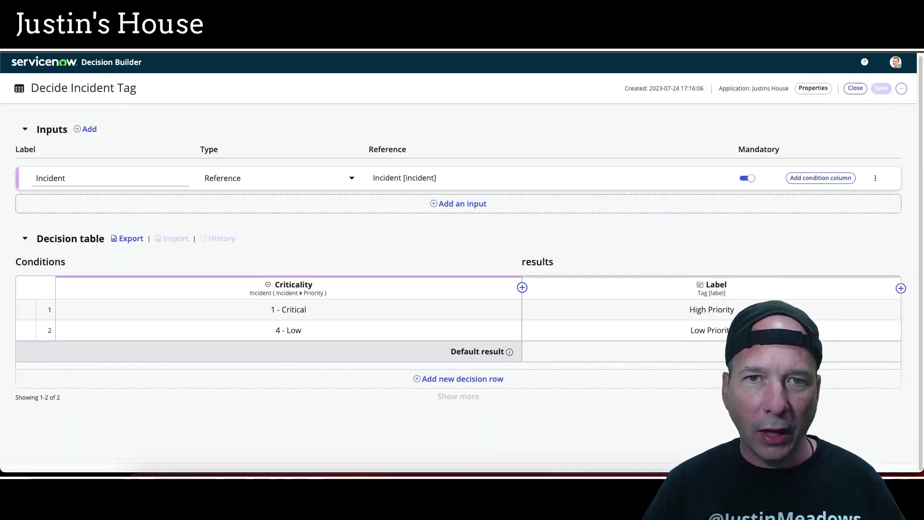
# - Return to the task board, review the "System is down" incident record, and move its card to the Doing lane
pyautogui.hotkey('ctrl', 'Tab')
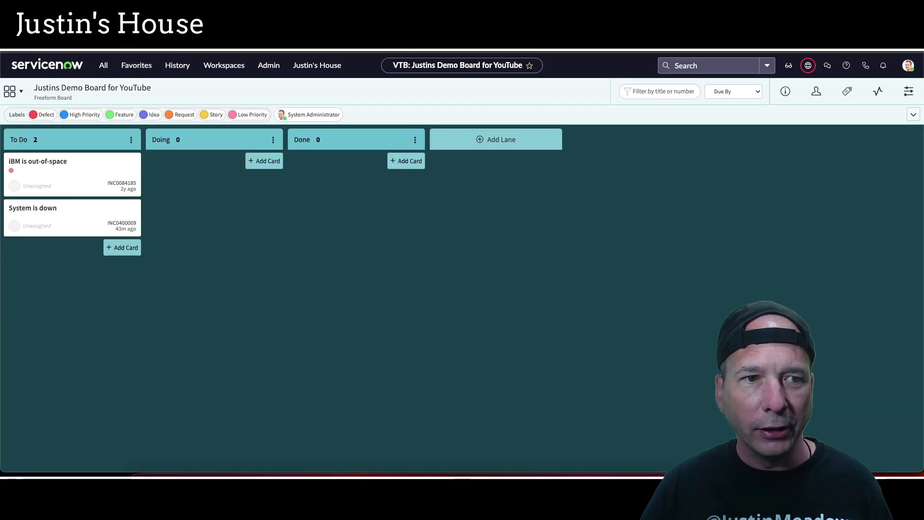
pyautogui.click(116, 226)
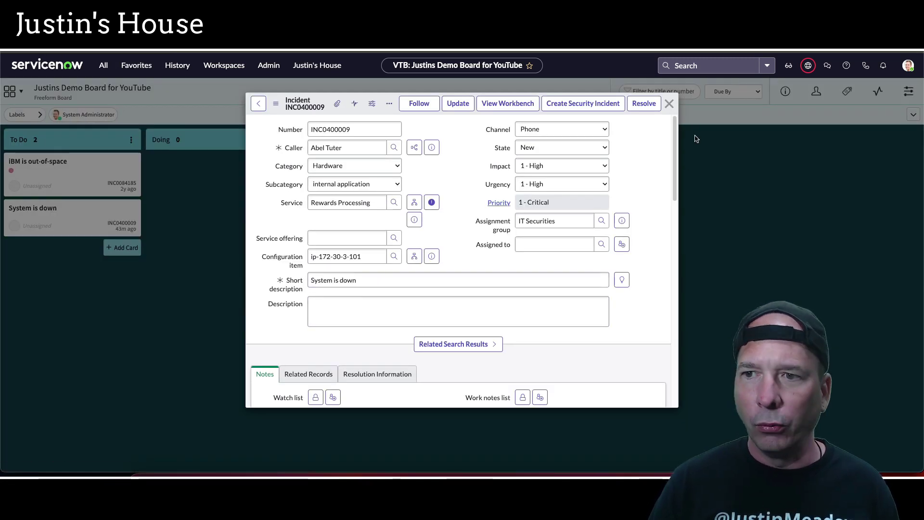
pyautogui.click(669, 104)
pyautogui.moveTo(39, 206); pyautogui.dragTo(174, 186)
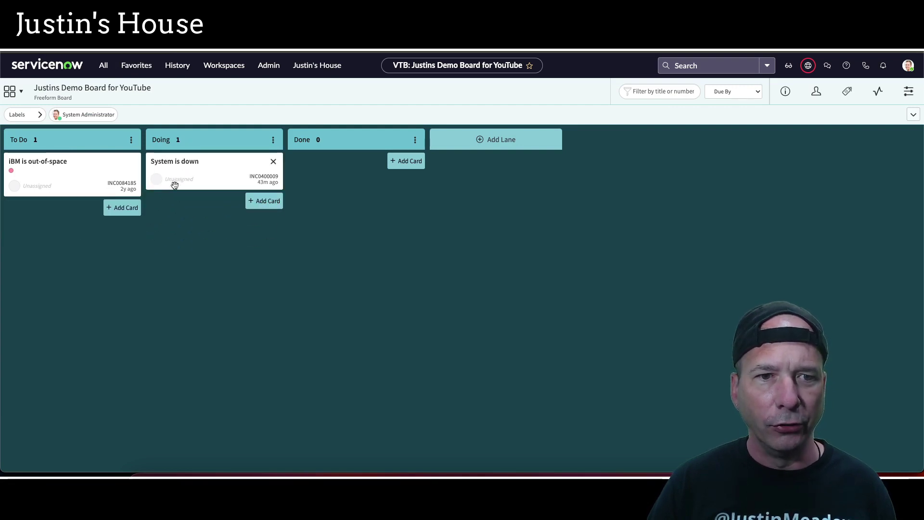
pyautogui.click(264, 178)
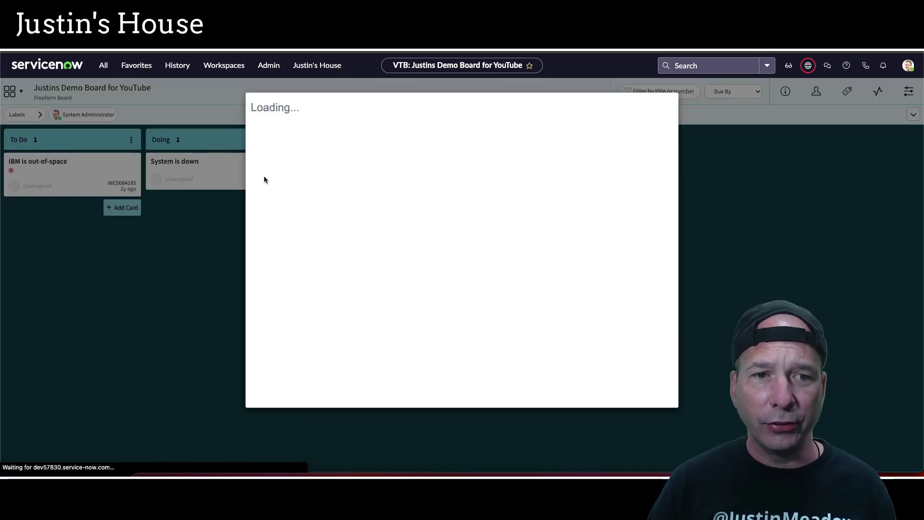
pyautogui.click(668, 102)
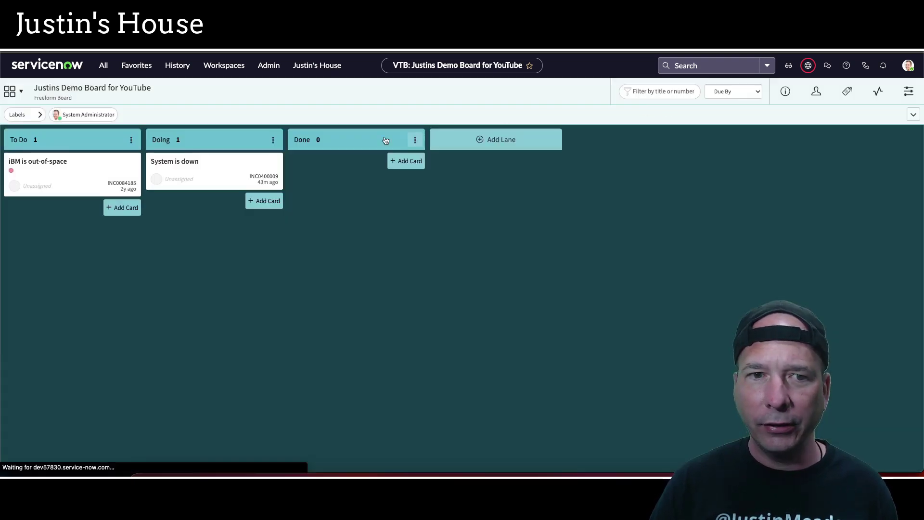
# - Assign the Idea label to the "System is down" card in the Doing lane
pyautogui.click(40, 114)
pyautogui.moveTo(140, 114); pyautogui.dragTo(204, 158)
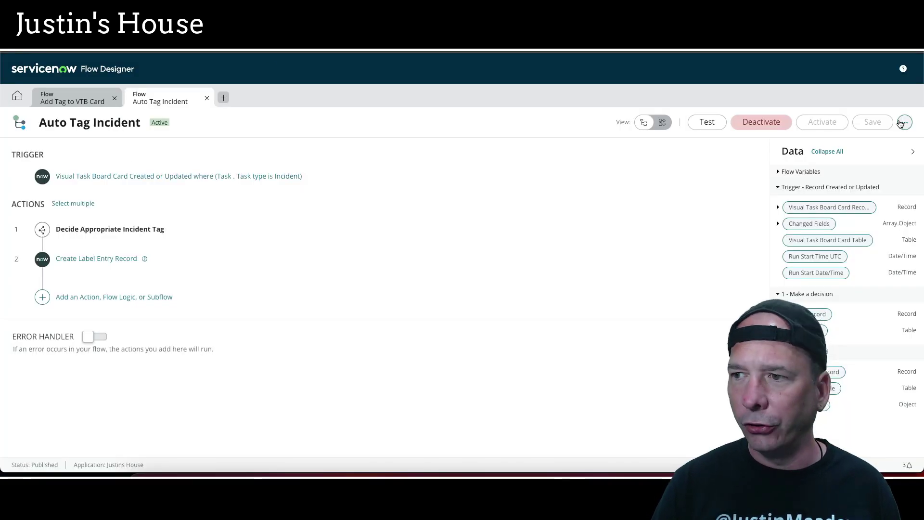
# - Open the Auto Tag Incident flow's executions and inspect the trigger settings of the Add Tag to VTB Card flow
pyautogui.click(902, 122)
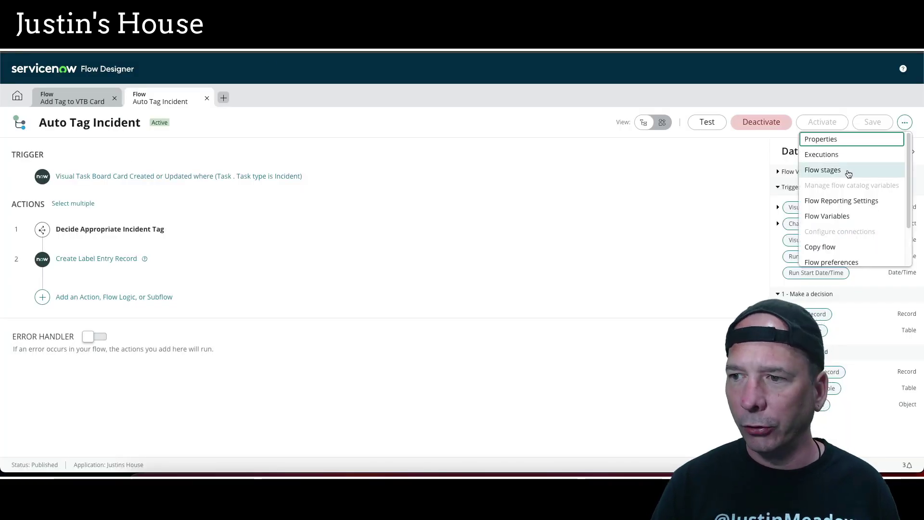
pyautogui.click(835, 155)
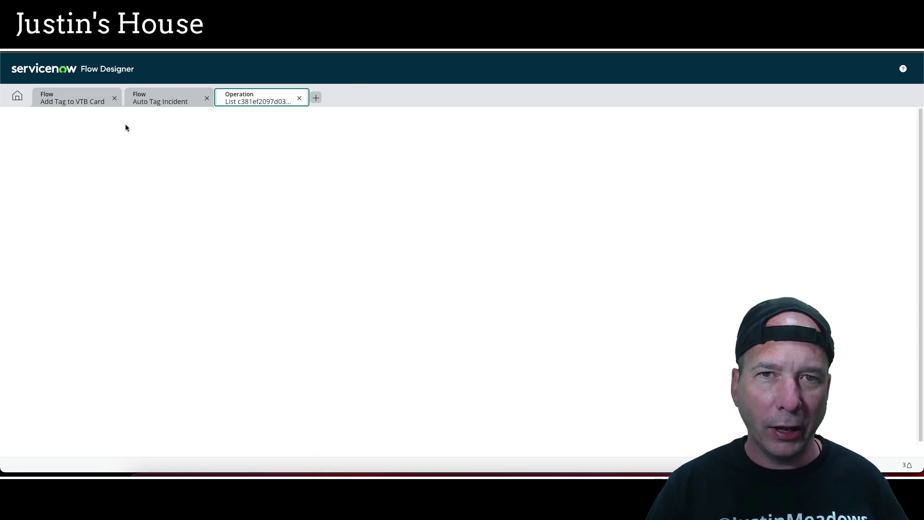
pyautogui.click(74, 99)
pyautogui.scroll(3, 89, 233)
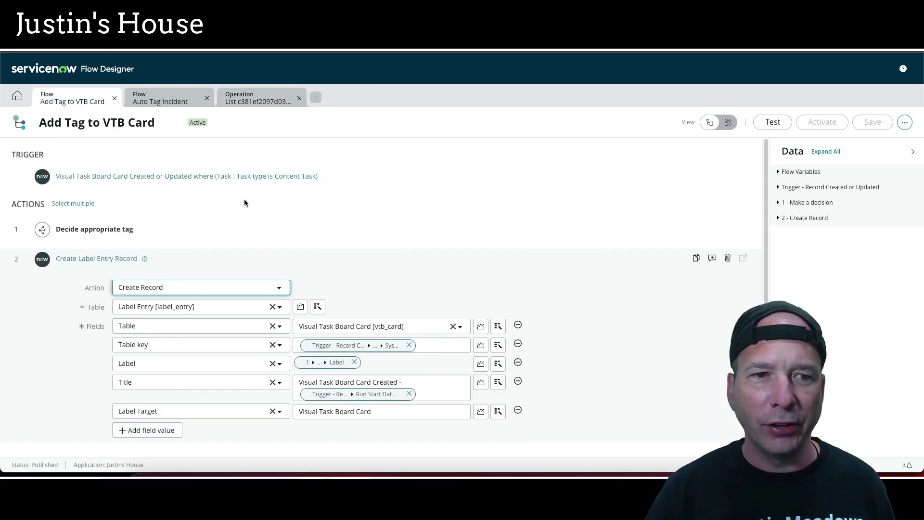
pyautogui.click(182, 176)
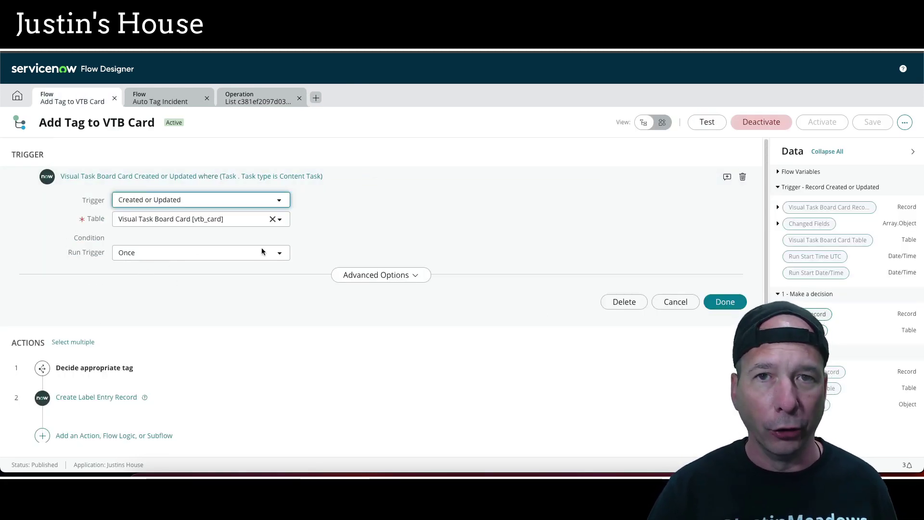
pyautogui.click(685, 302)
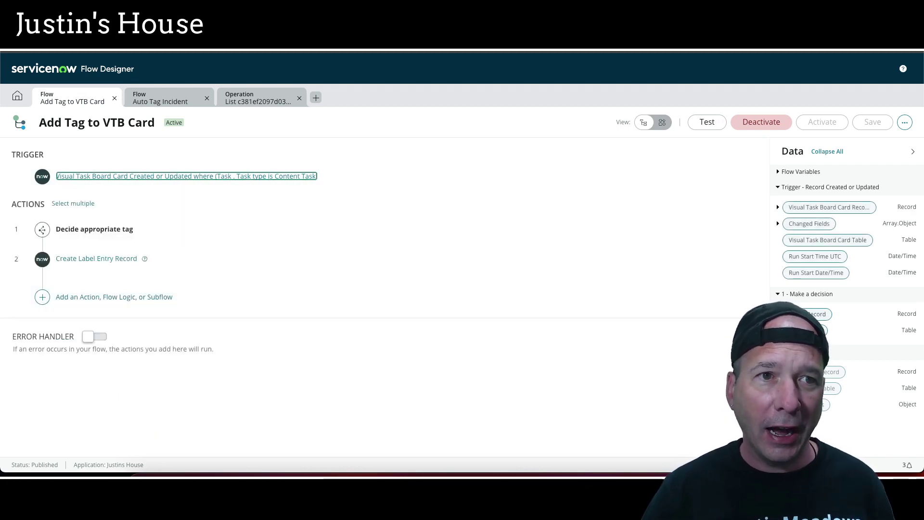
# - Reopen the Incidents list filtered to priorities 1 - Critical and 4 - Low
pyautogui.hotkey('ctrl', 'Tab')
pyautogui.click(177, 65)
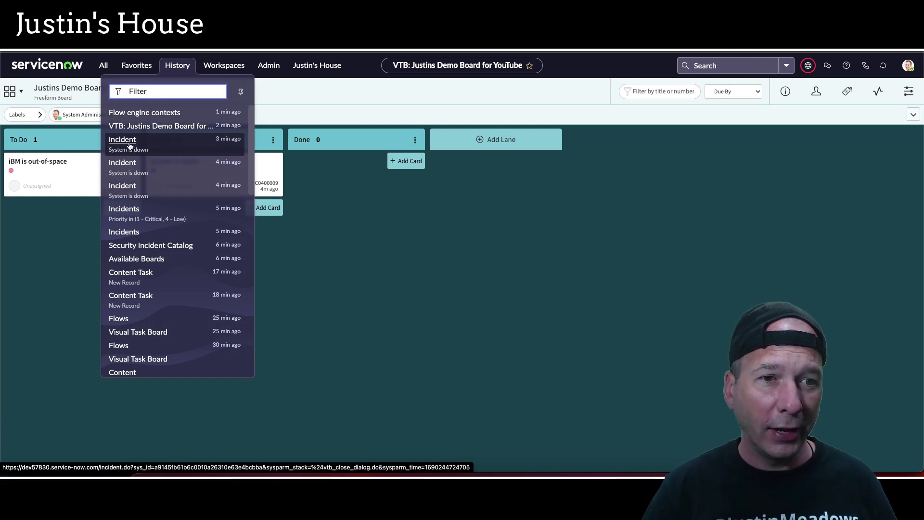
pyautogui.click(130, 213)
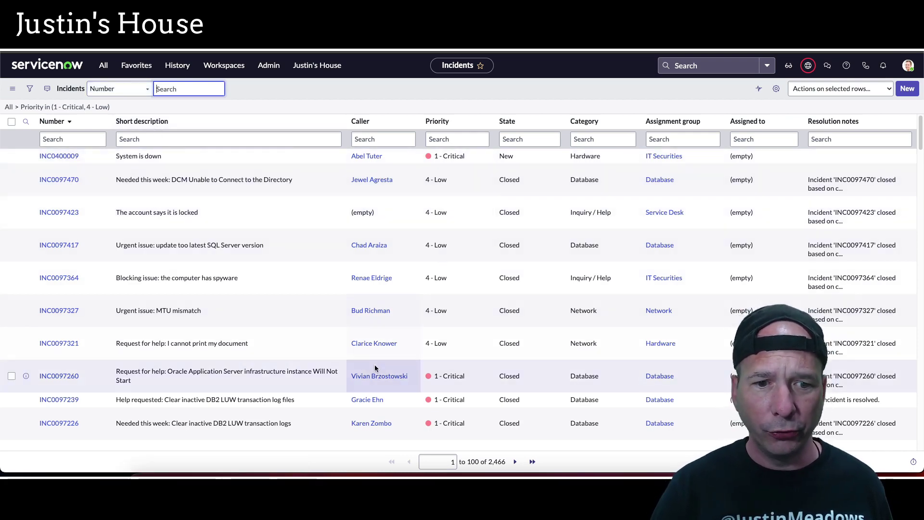
# - Add the critical Oracle Application Server incident INC0097260 to the Justins Demo Board for YouTube visual task board
pyautogui.scroll(-1, 268, 364)
pyautogui.scroll(-1, 269, 364)
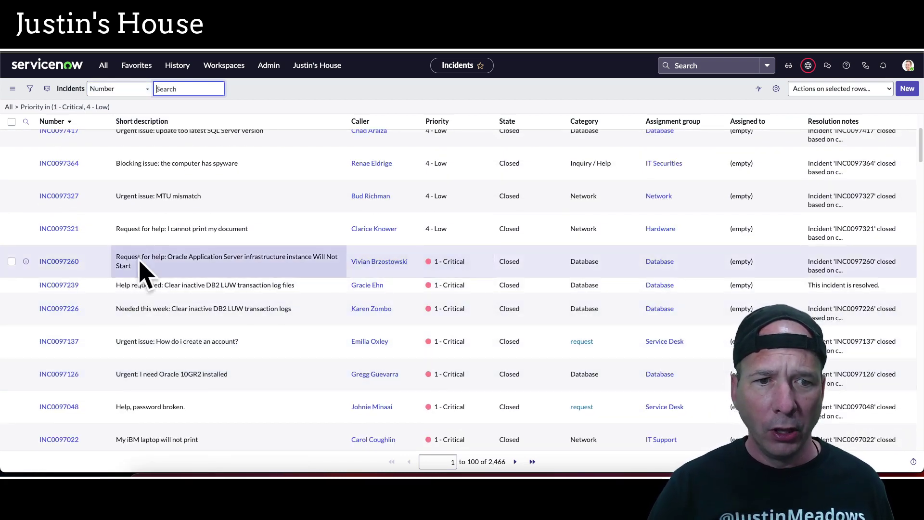
pyautogui.rightClick(74, 267)
pyautogui.press('Escape')
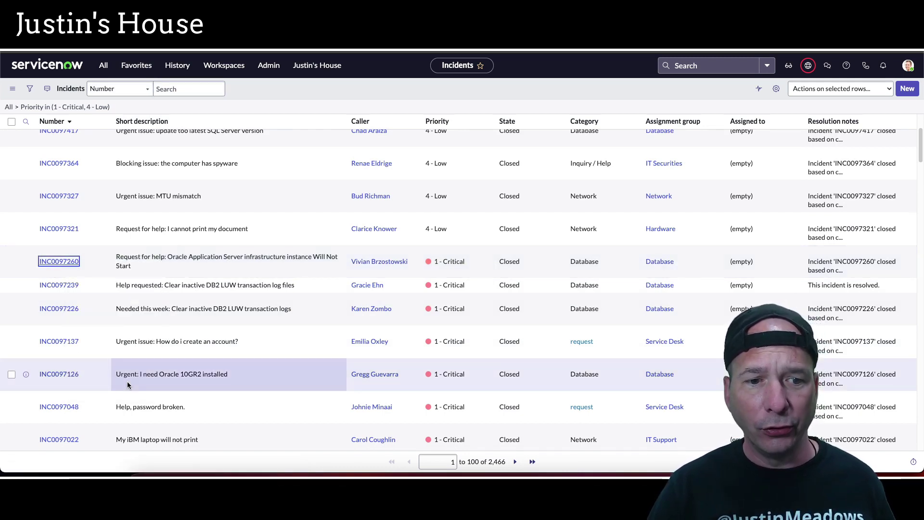
pyautogui.rightClick(73, 264)
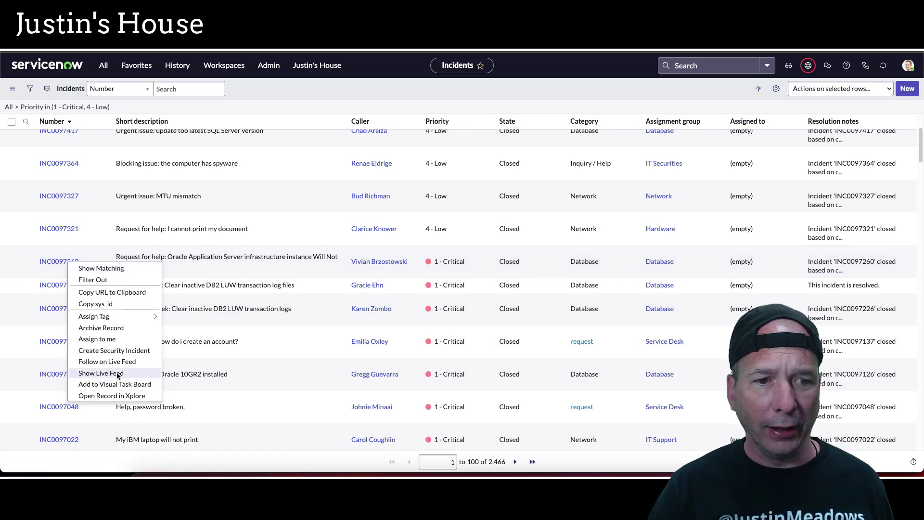
pyautogui.click(120, 384)
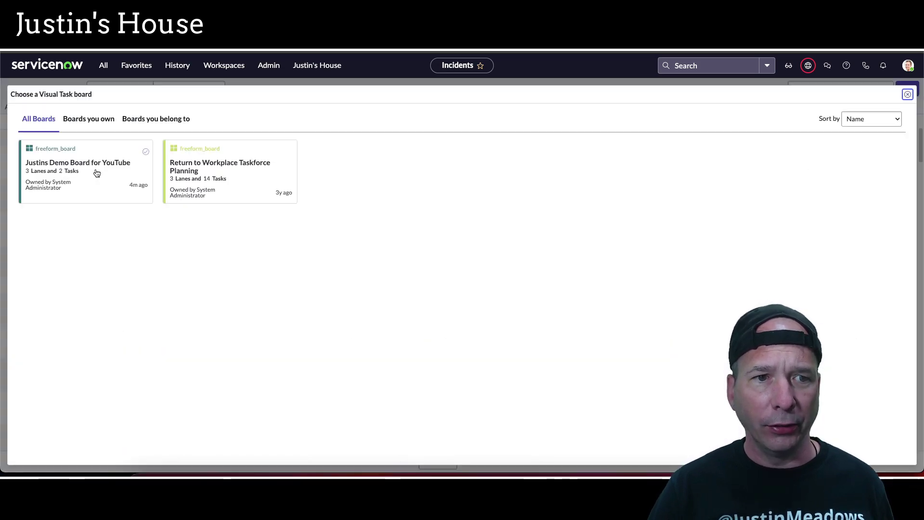
pyautogui.click(95, 165)
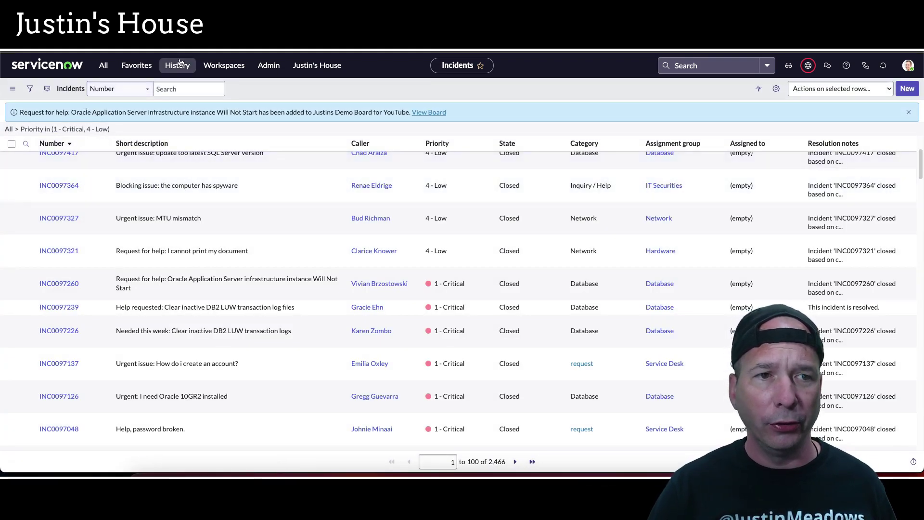
# - Reopen the Justins Demo Board for YouTube board, filter its cards by the High Priority label, and remove the filter
pyautogui.click(178, 65)
pyautogui.click(162, 151)
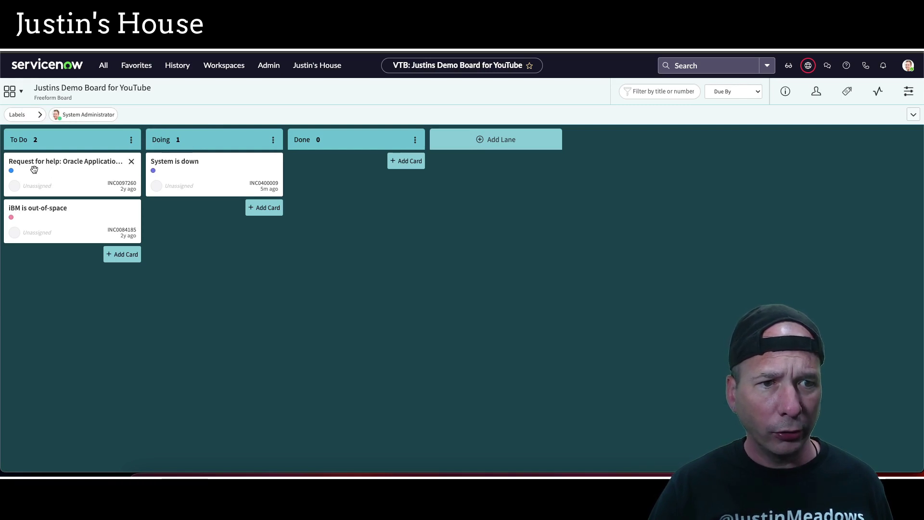
pyautogui.click(30, 114)
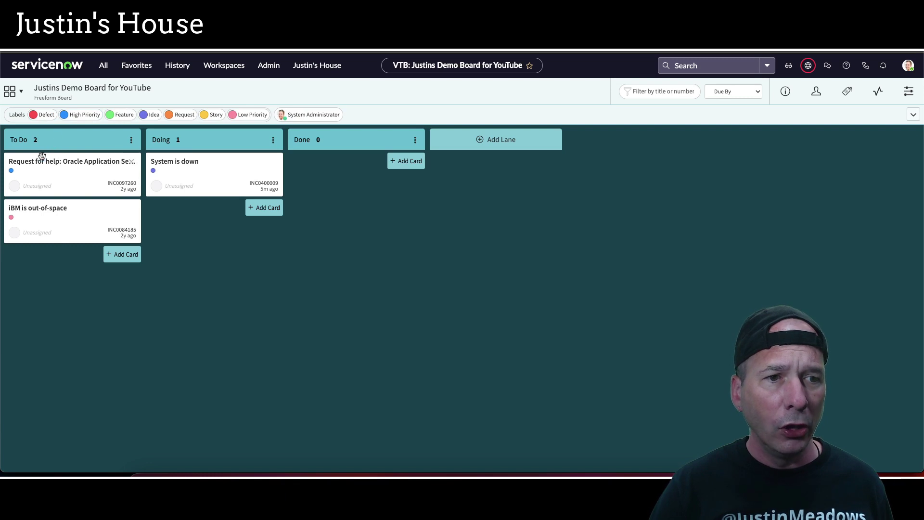
pyautogui.click(71, 114)
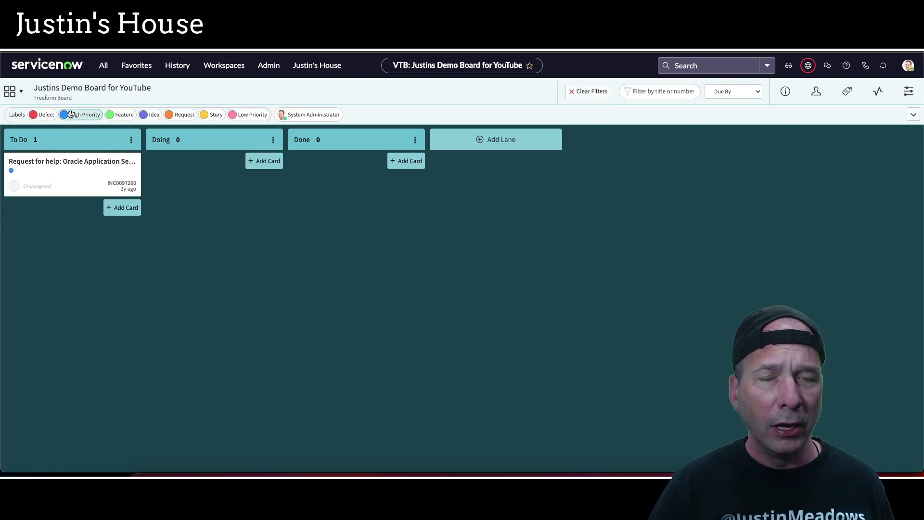
pyautogui.click(71, 114)
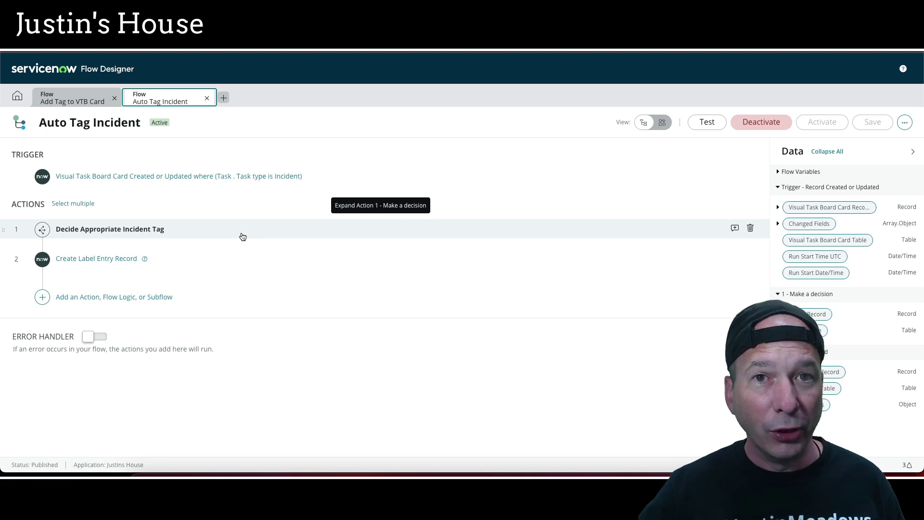
# - Review the Auto Tag Incident flow's trigger condition and run setting, comparing them with the cards on the task board
pyautogui.click(380, 174)
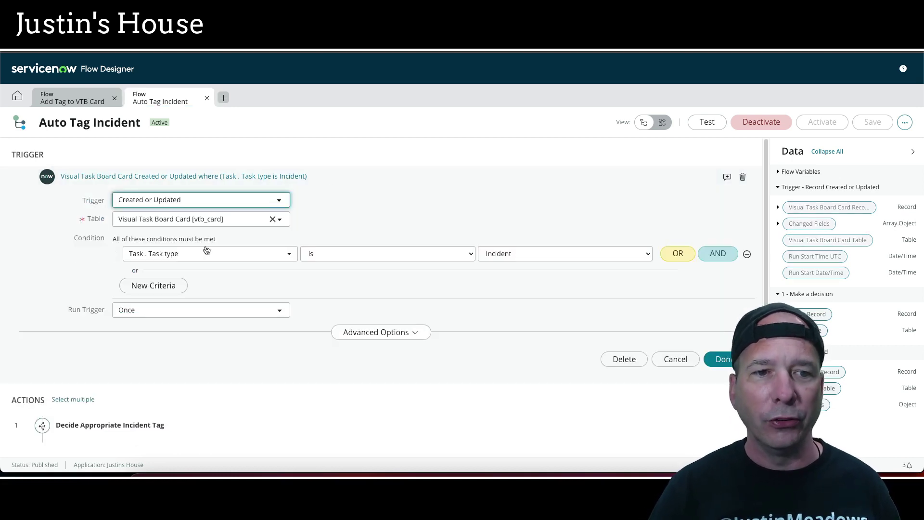
pyautogui.click(684, 357)
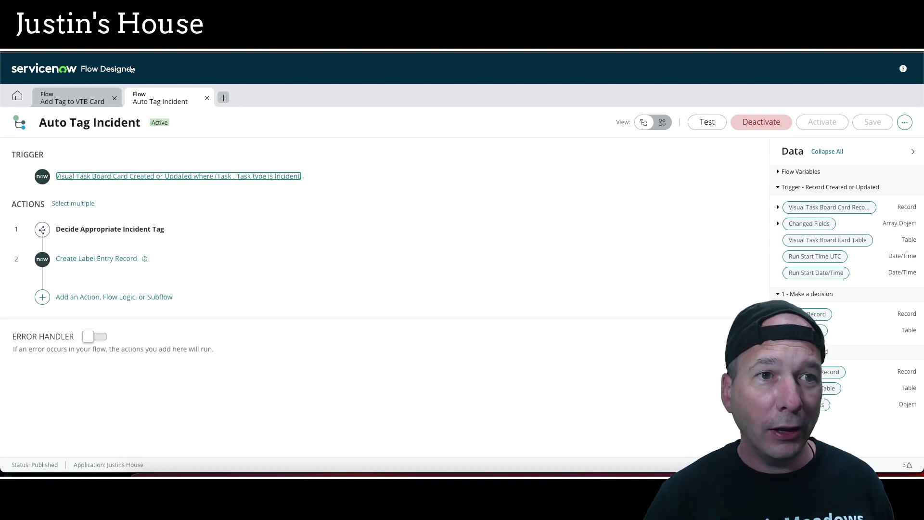
pyautogui.hotkey('ctrl', 'Tab')
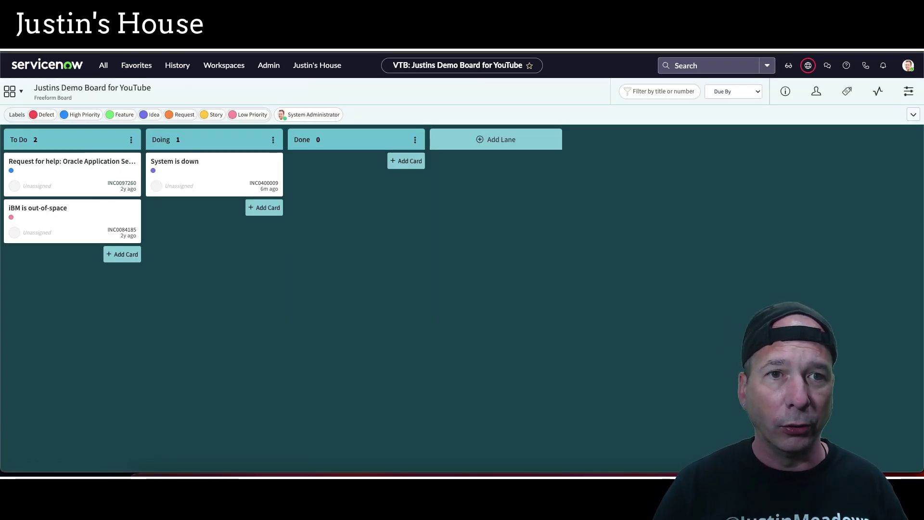
pyautogui.hotkey('ctrl', 'shift', 'Tab')
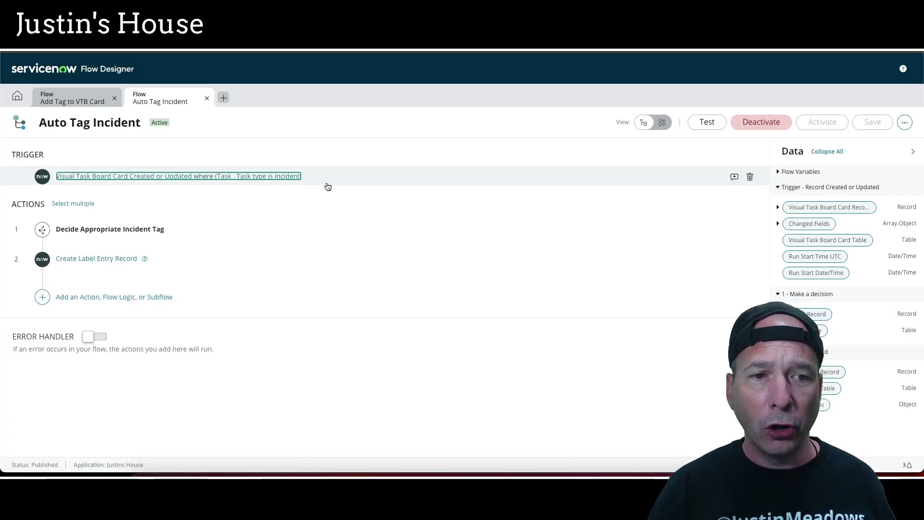